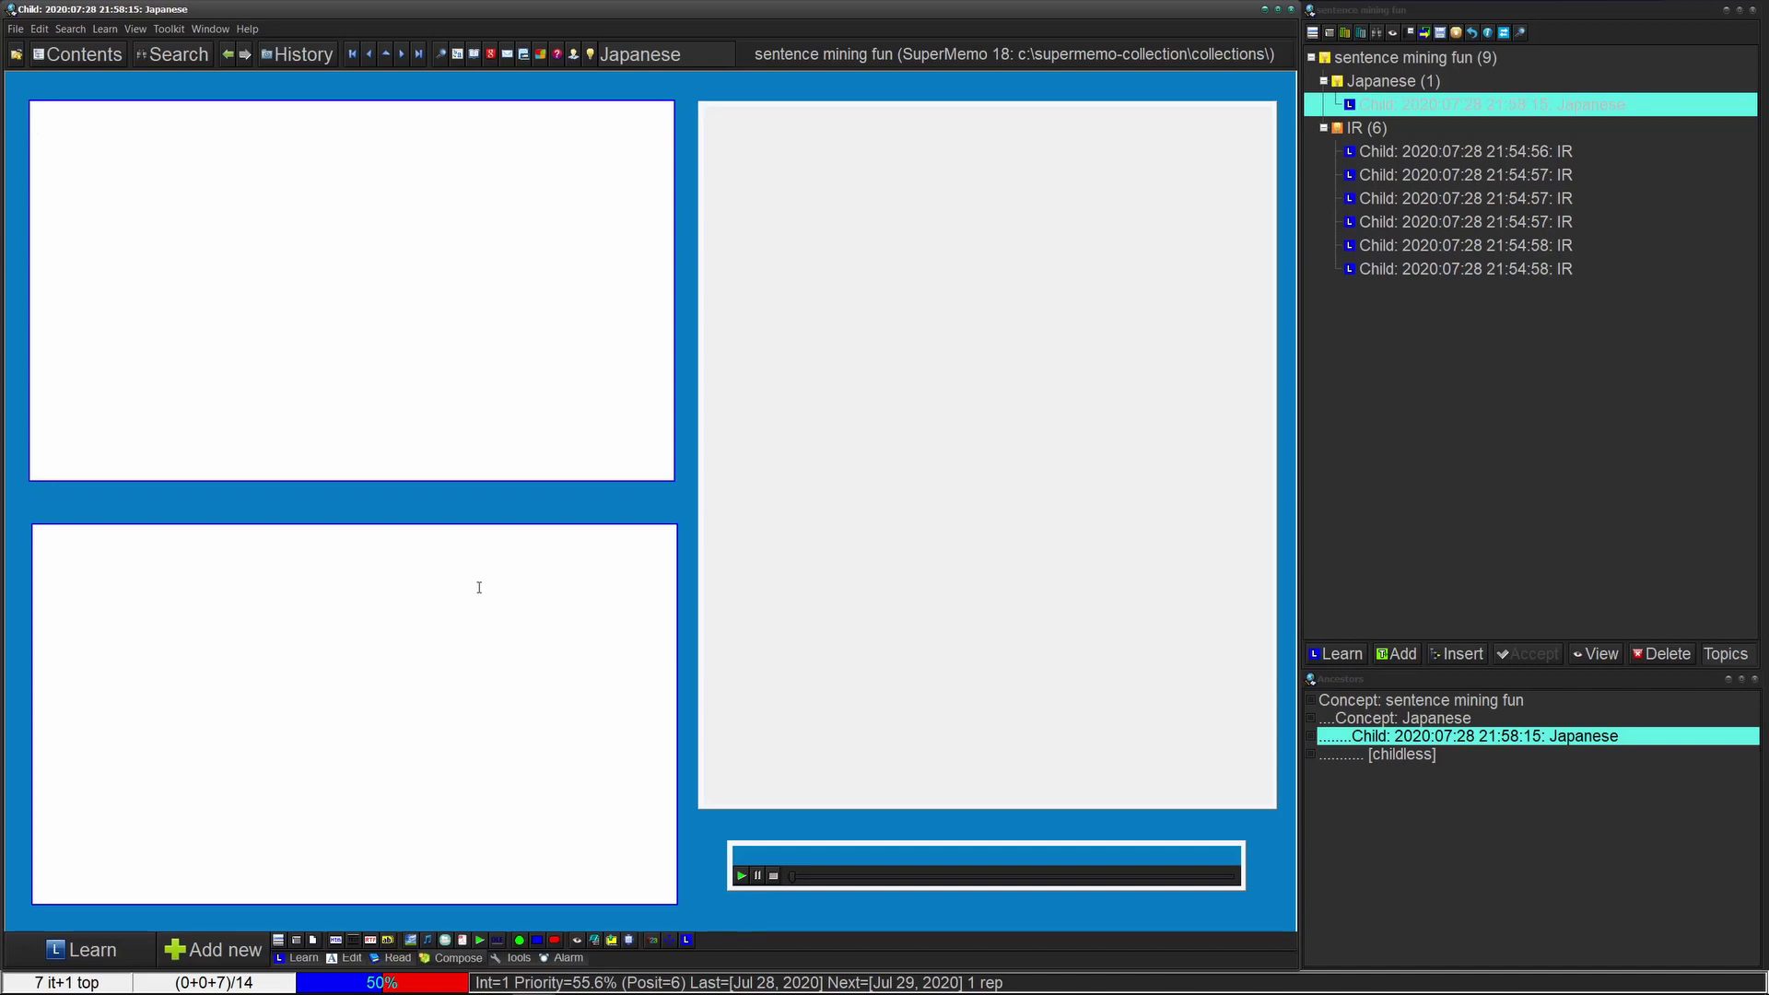
# - Switch to Chrome, check the Subadub extension page, and try selecting the subtitle text 離れ離れになってしまった ２人の寝室 on Netflix
pyautogui.press('super+Tab')
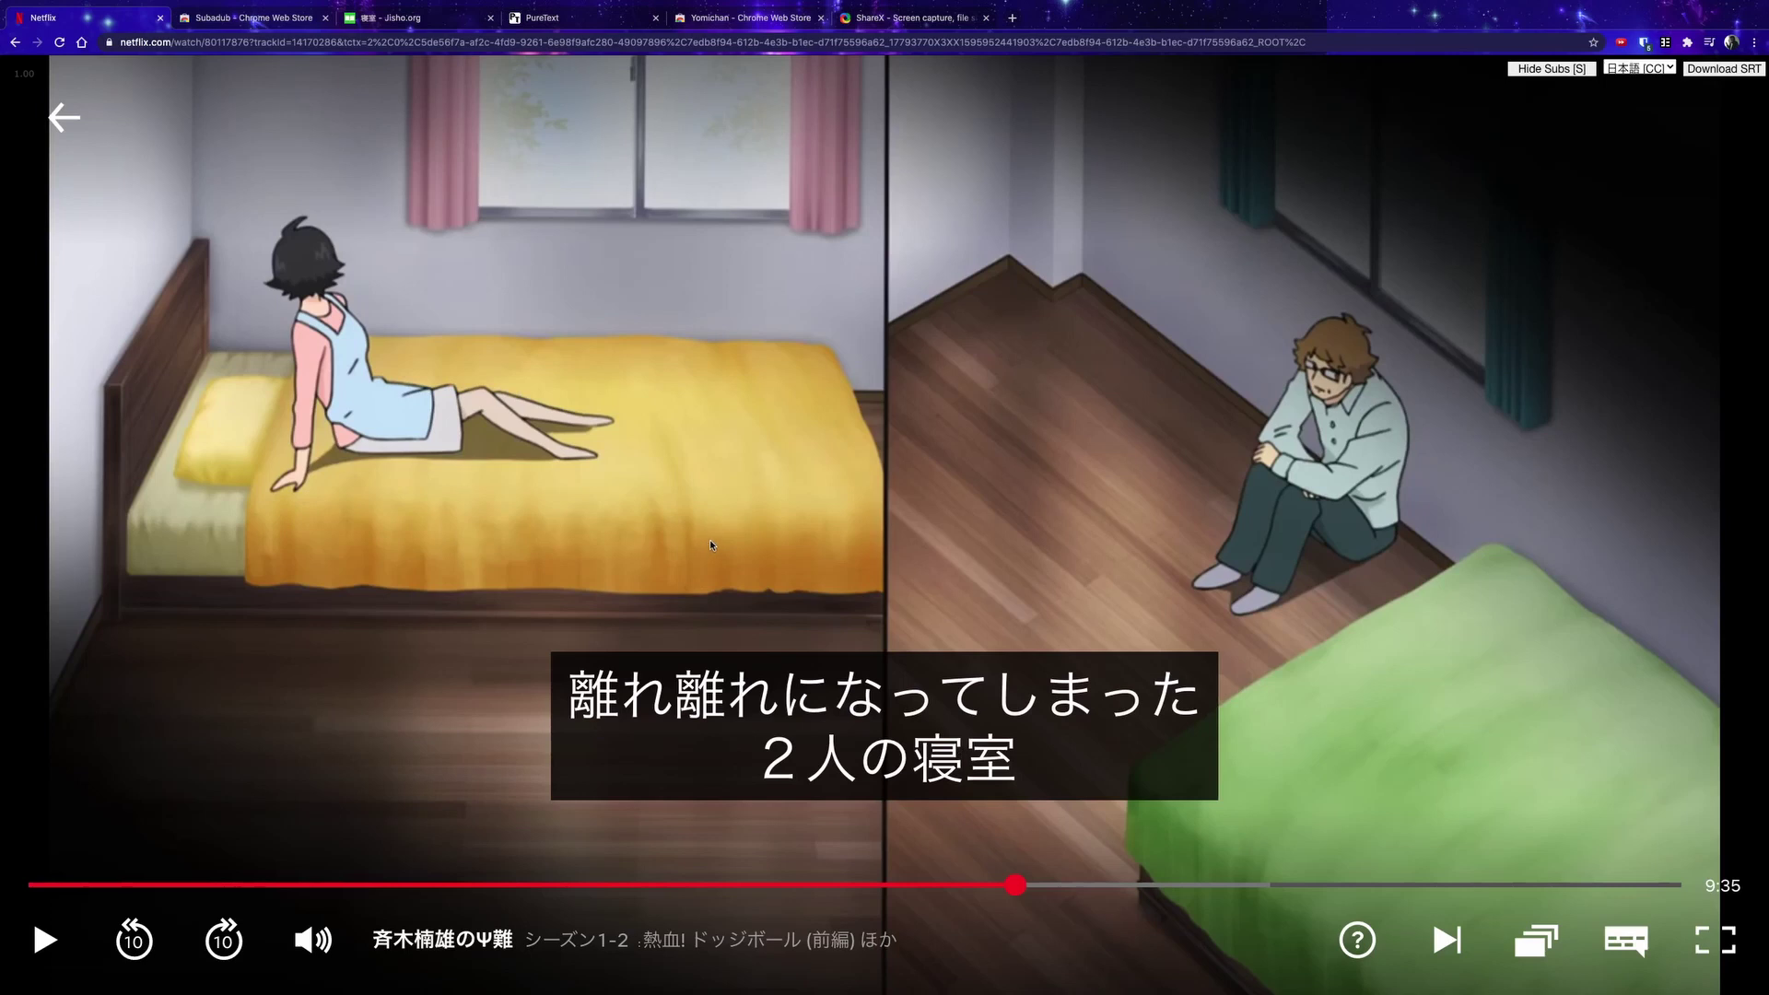
pyautogui.hotkey('ctrl', 'Tab')
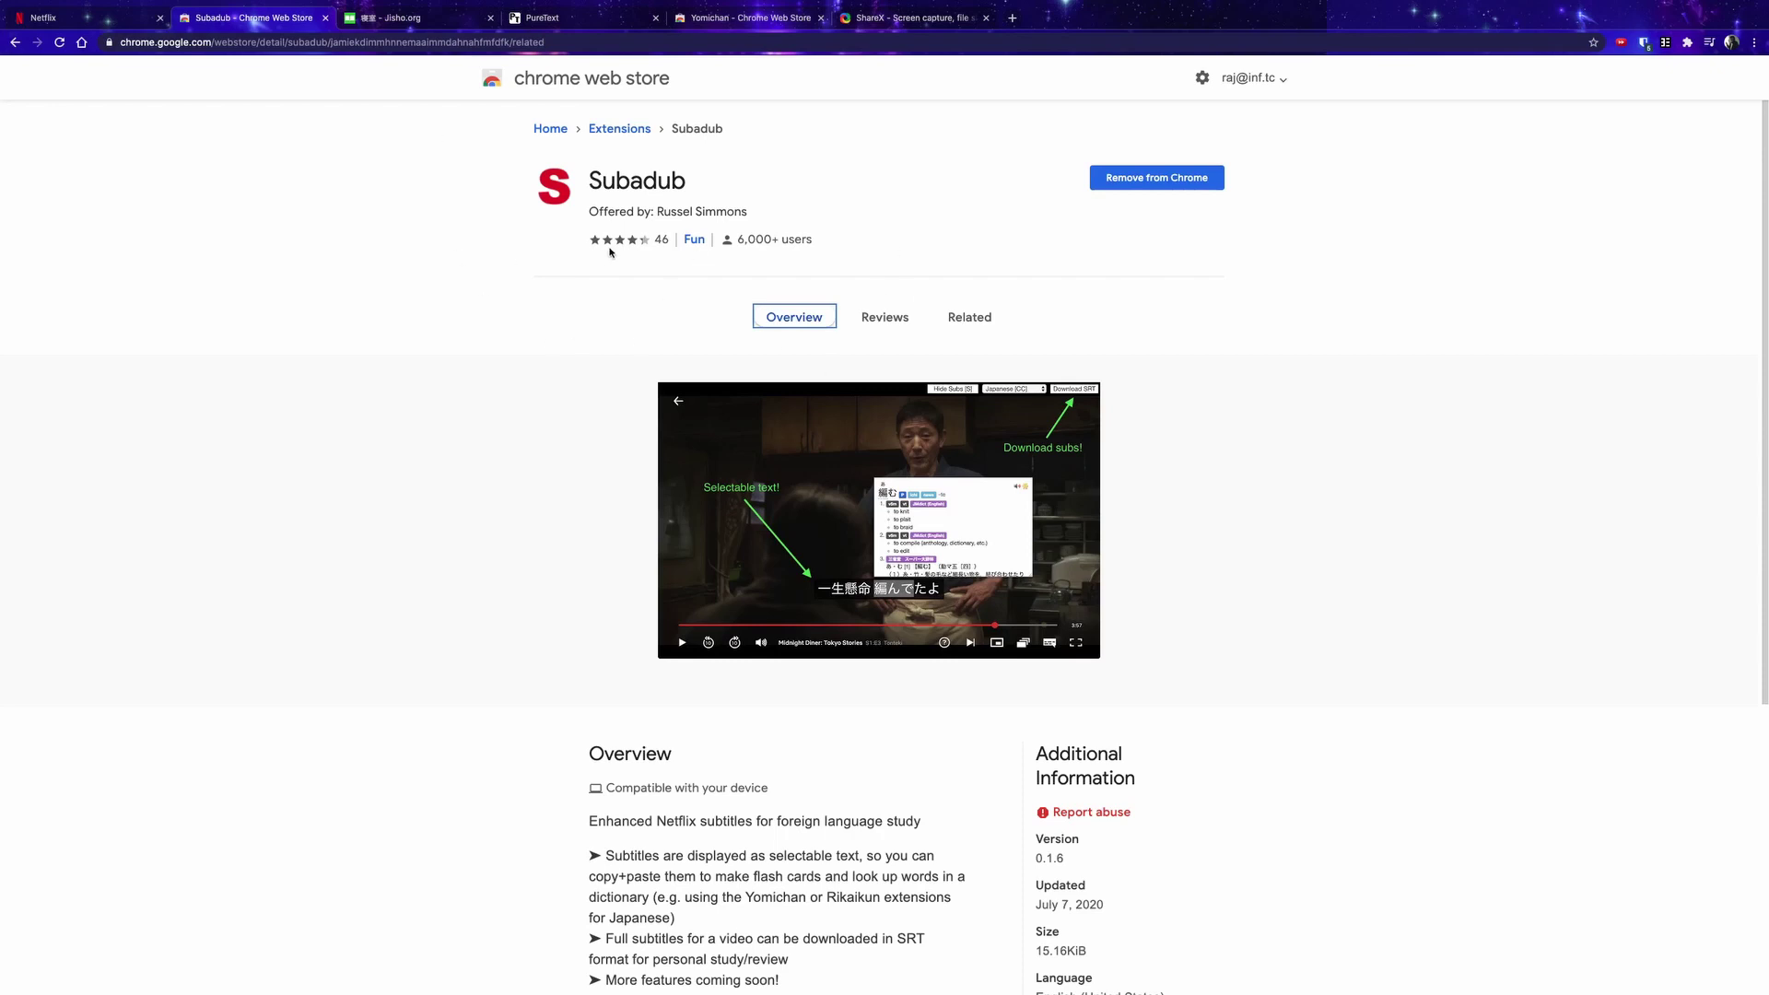
pyautogui.hotkey('ctrl', 'shift', 'Tab')
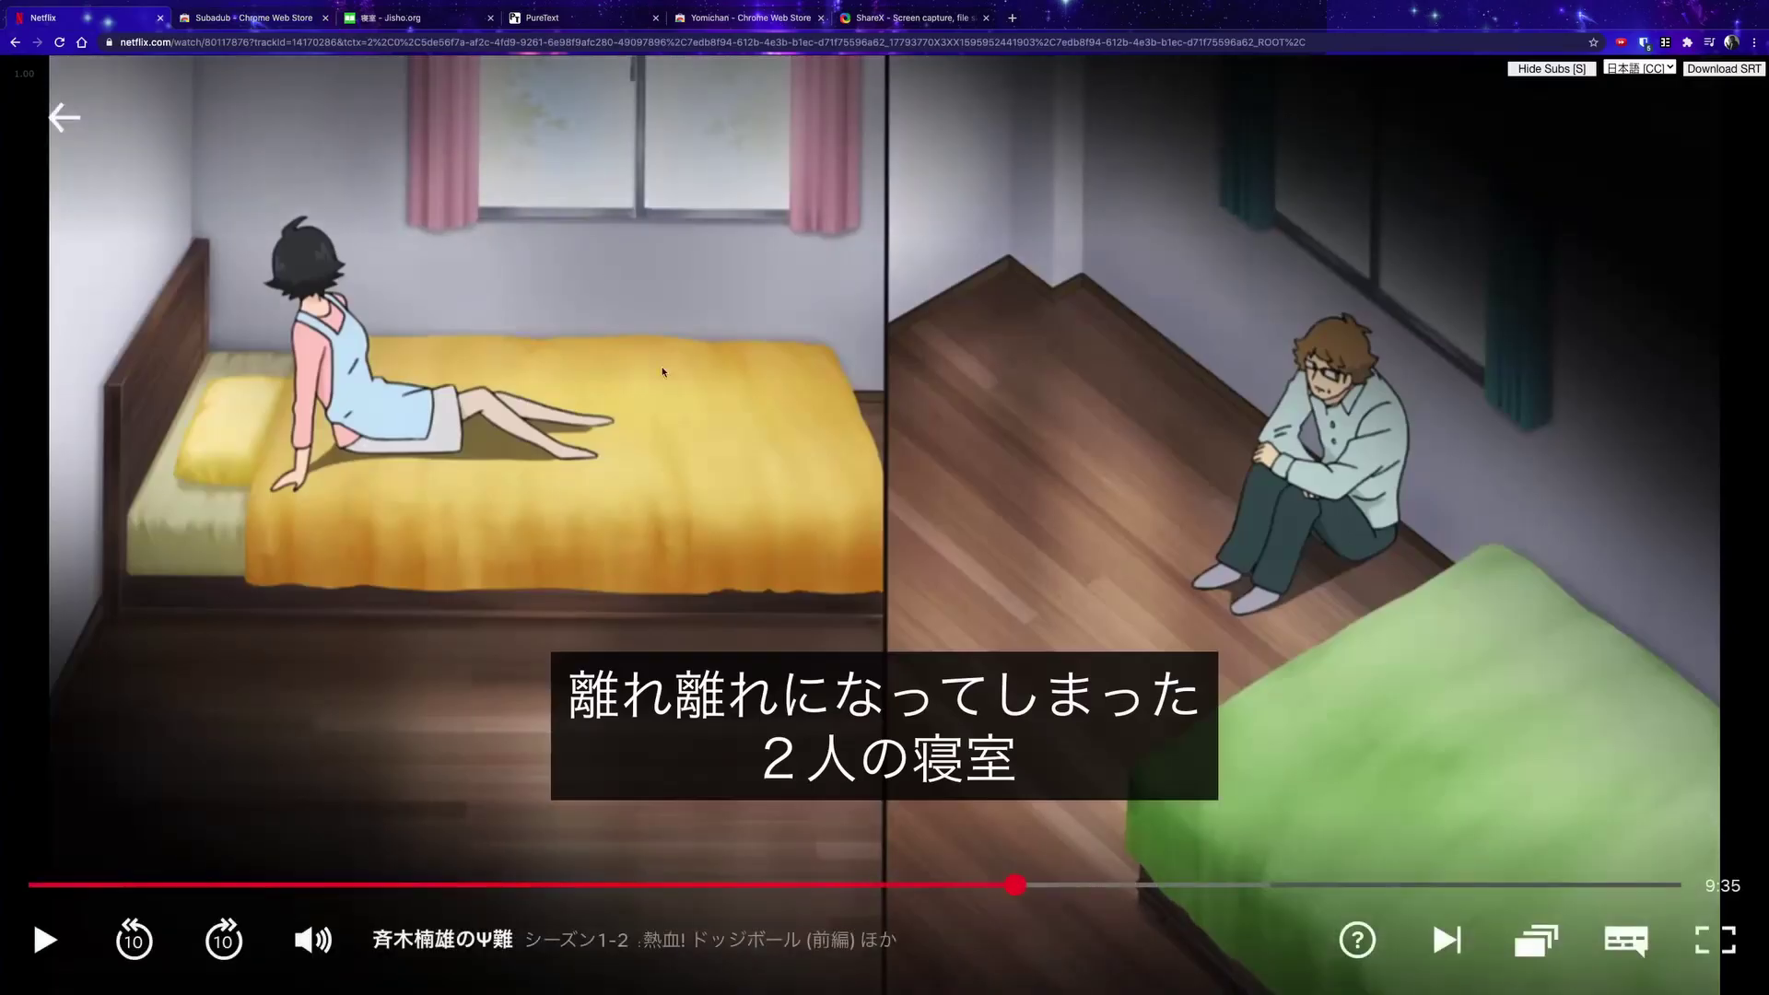
pyautogui.moveTo(568, 693); pyautogui.dragTo(1030, 751)
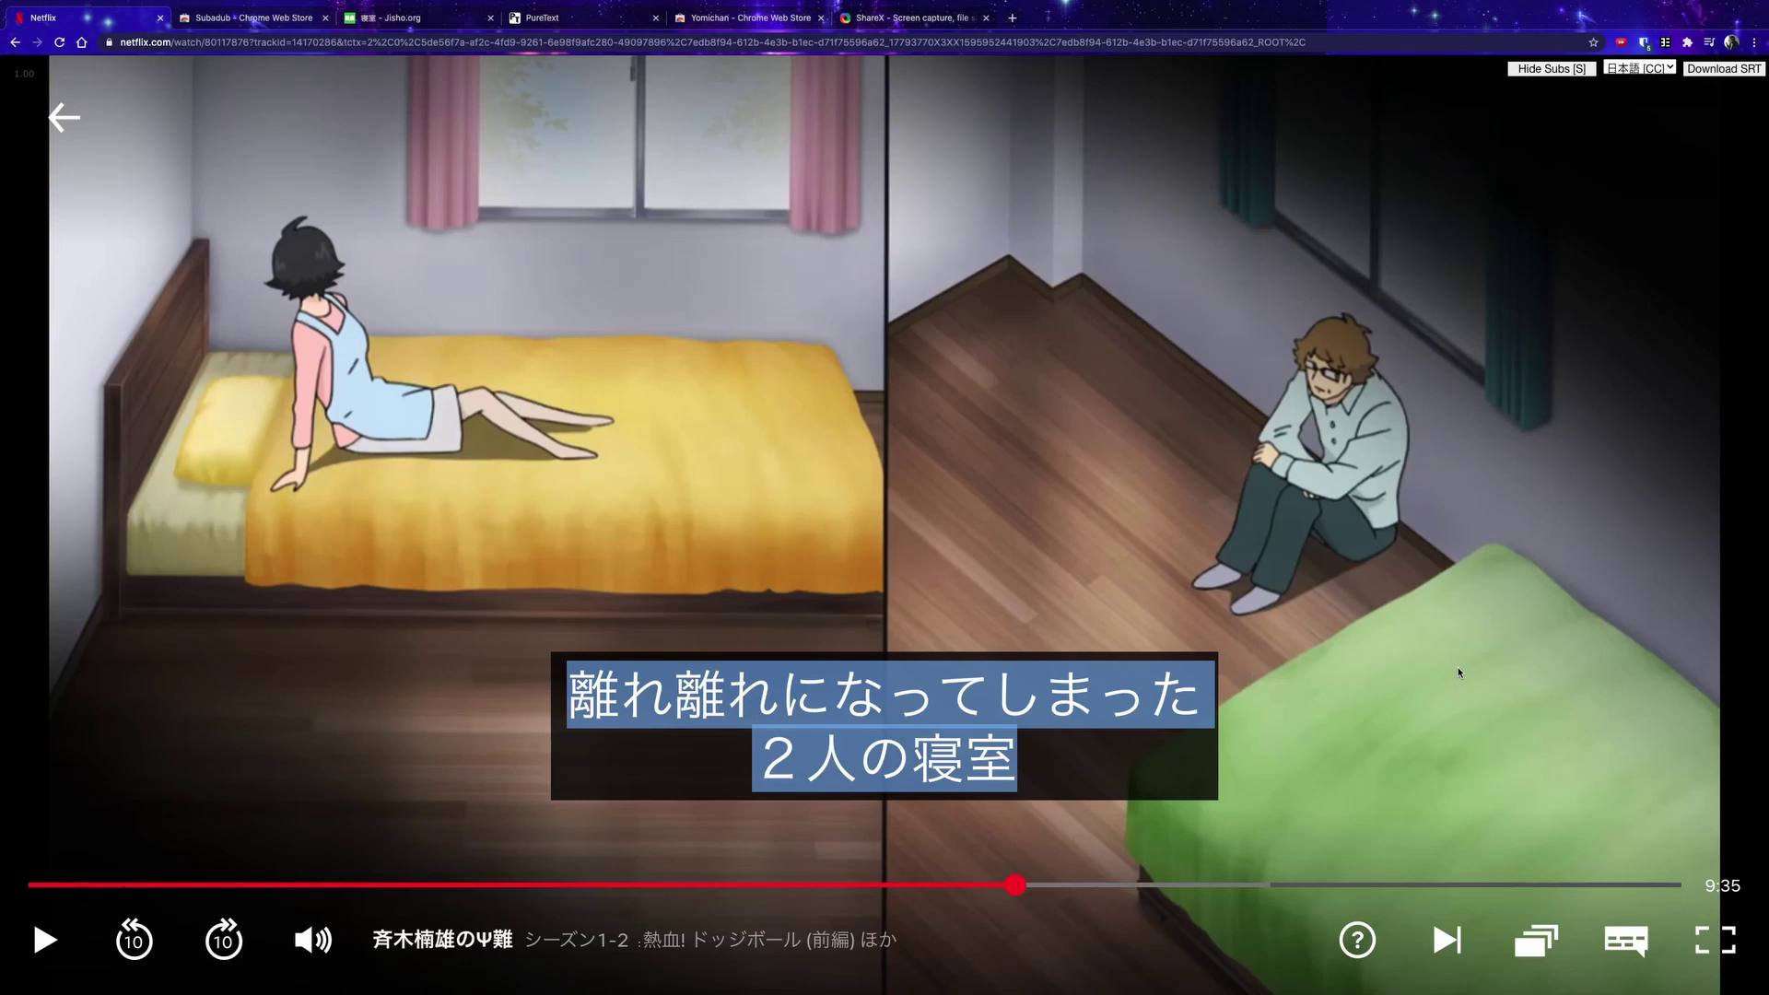
pyautogui.click(827, 693)
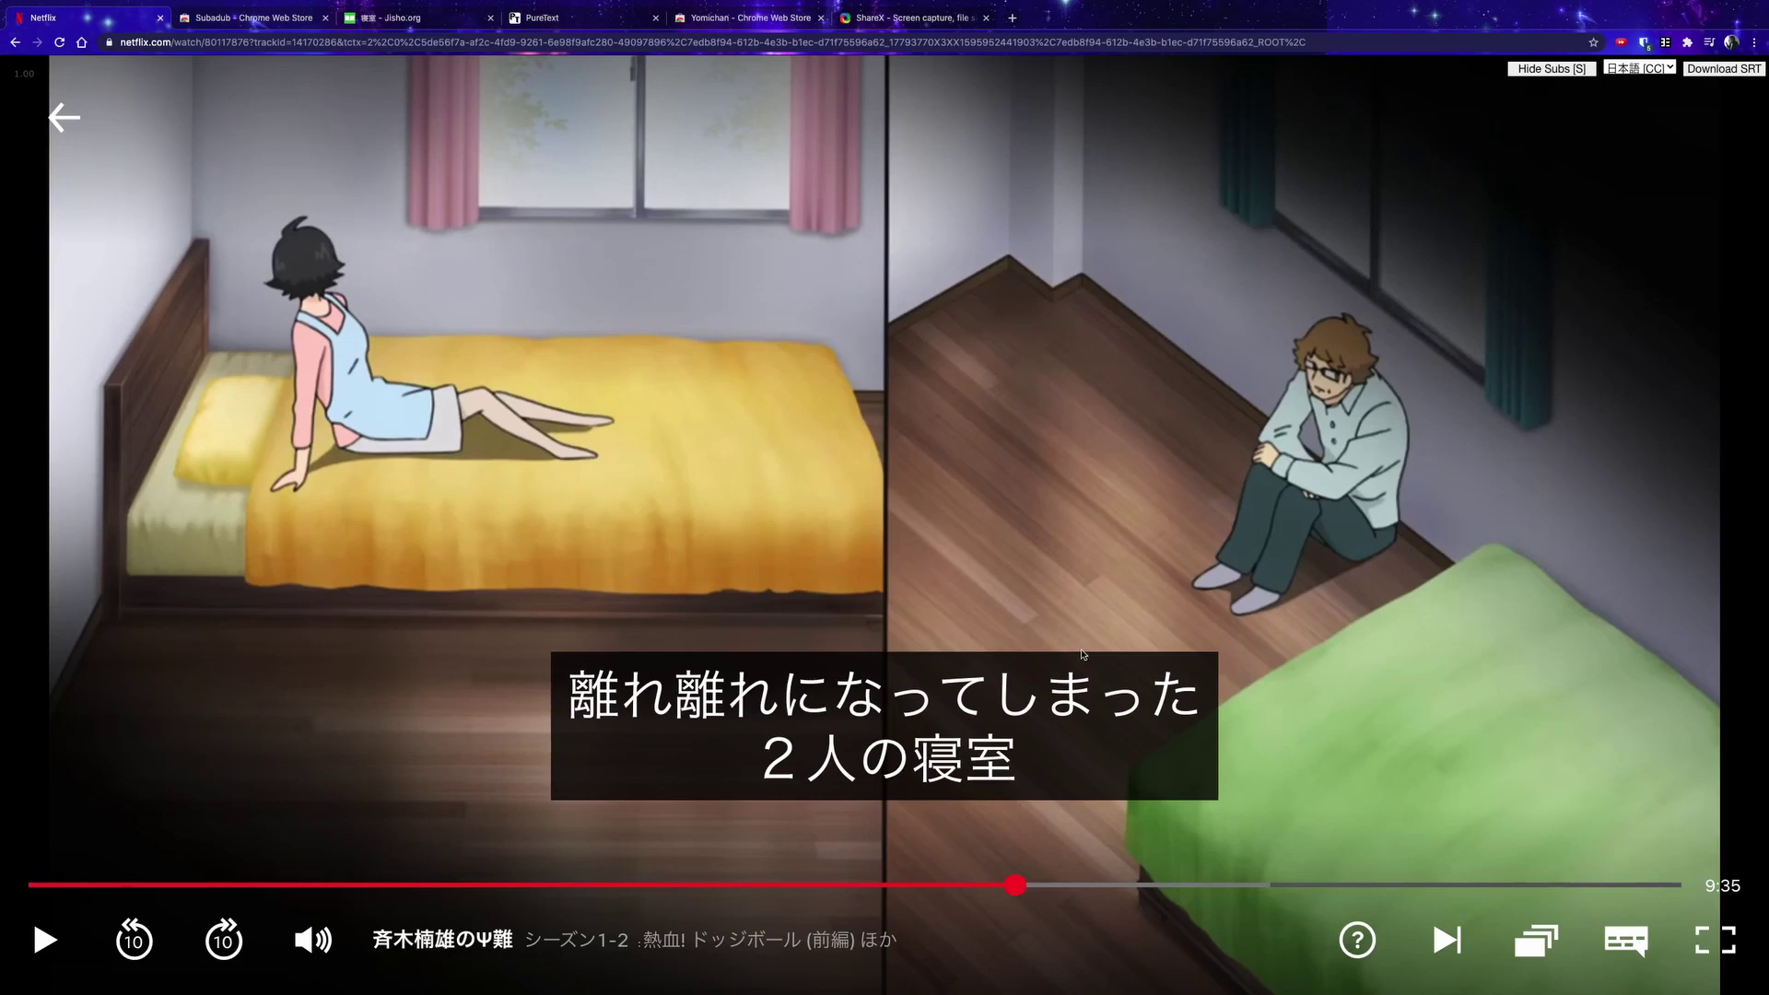
# - View the Jisho results for 寝室 and select the word's entry with its reading
pyautogui.hotkey('ctrl', 'Tab')
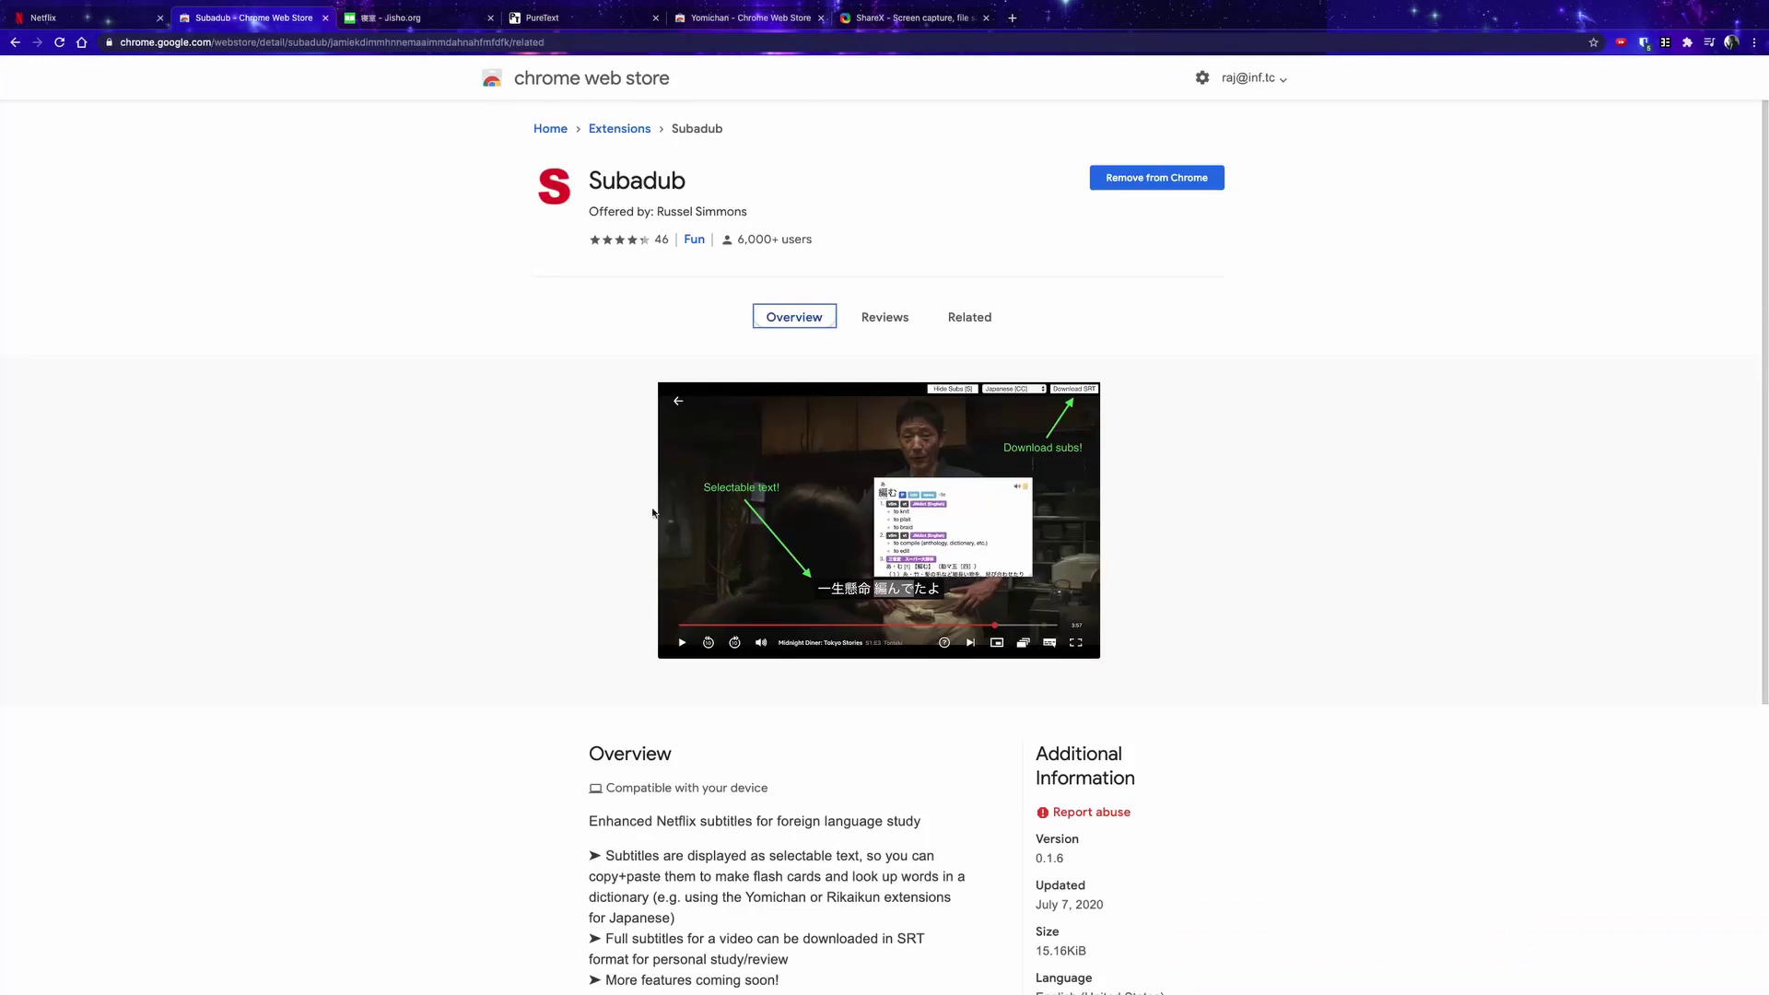
pyautogui.hotkey('ctrl', 'Tab')
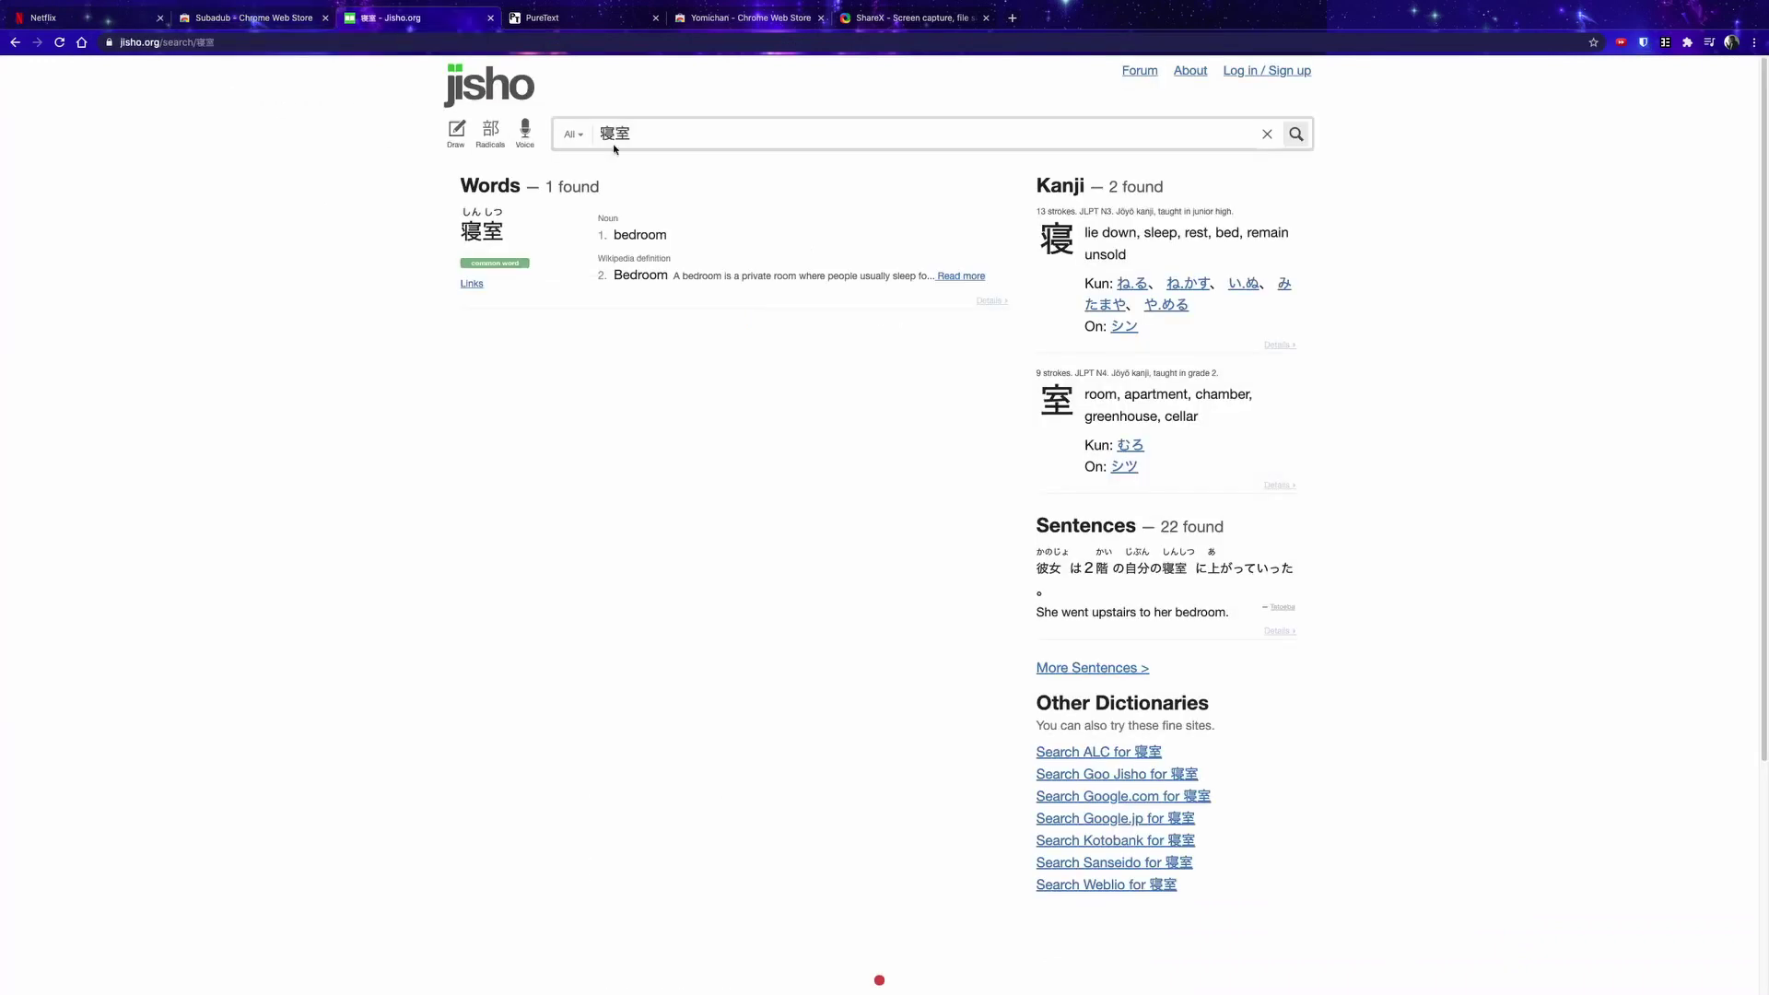
pyautogui.doubleClick(645, 129)
pyautogui.click(44, 17)
pyautogui.hotkey('alt', 'Tab')
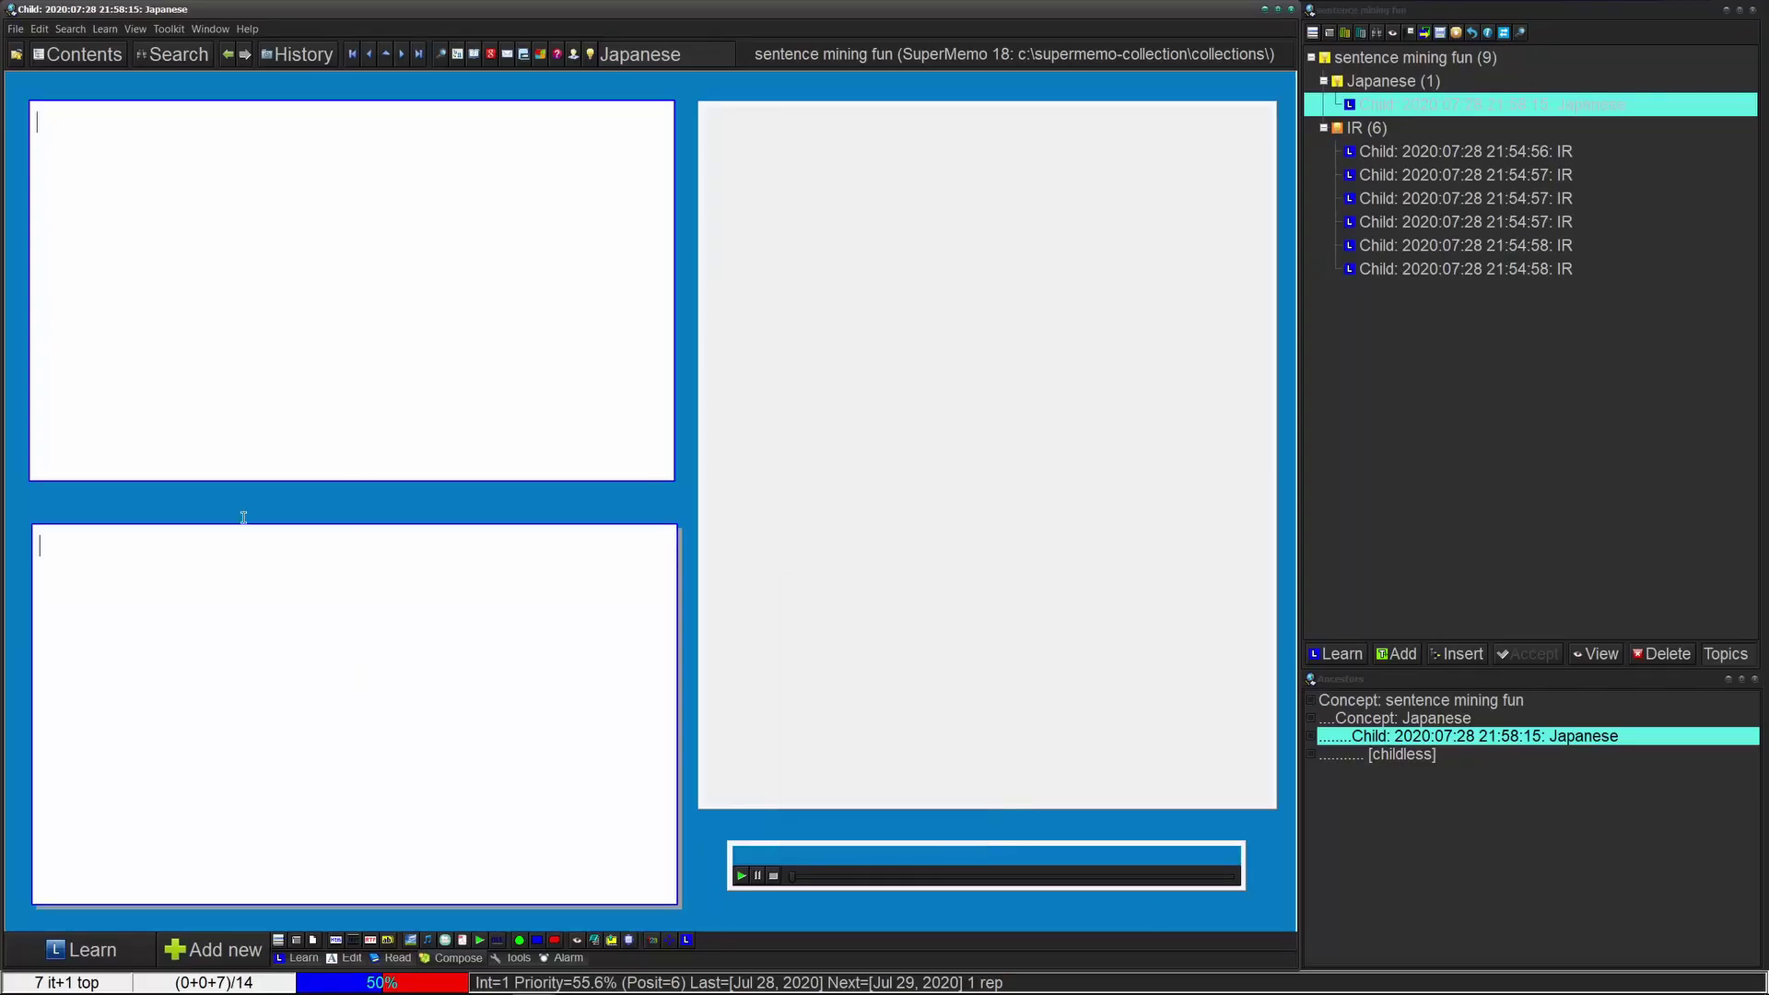
pyautogui.hotkey('alt', 'Tab')
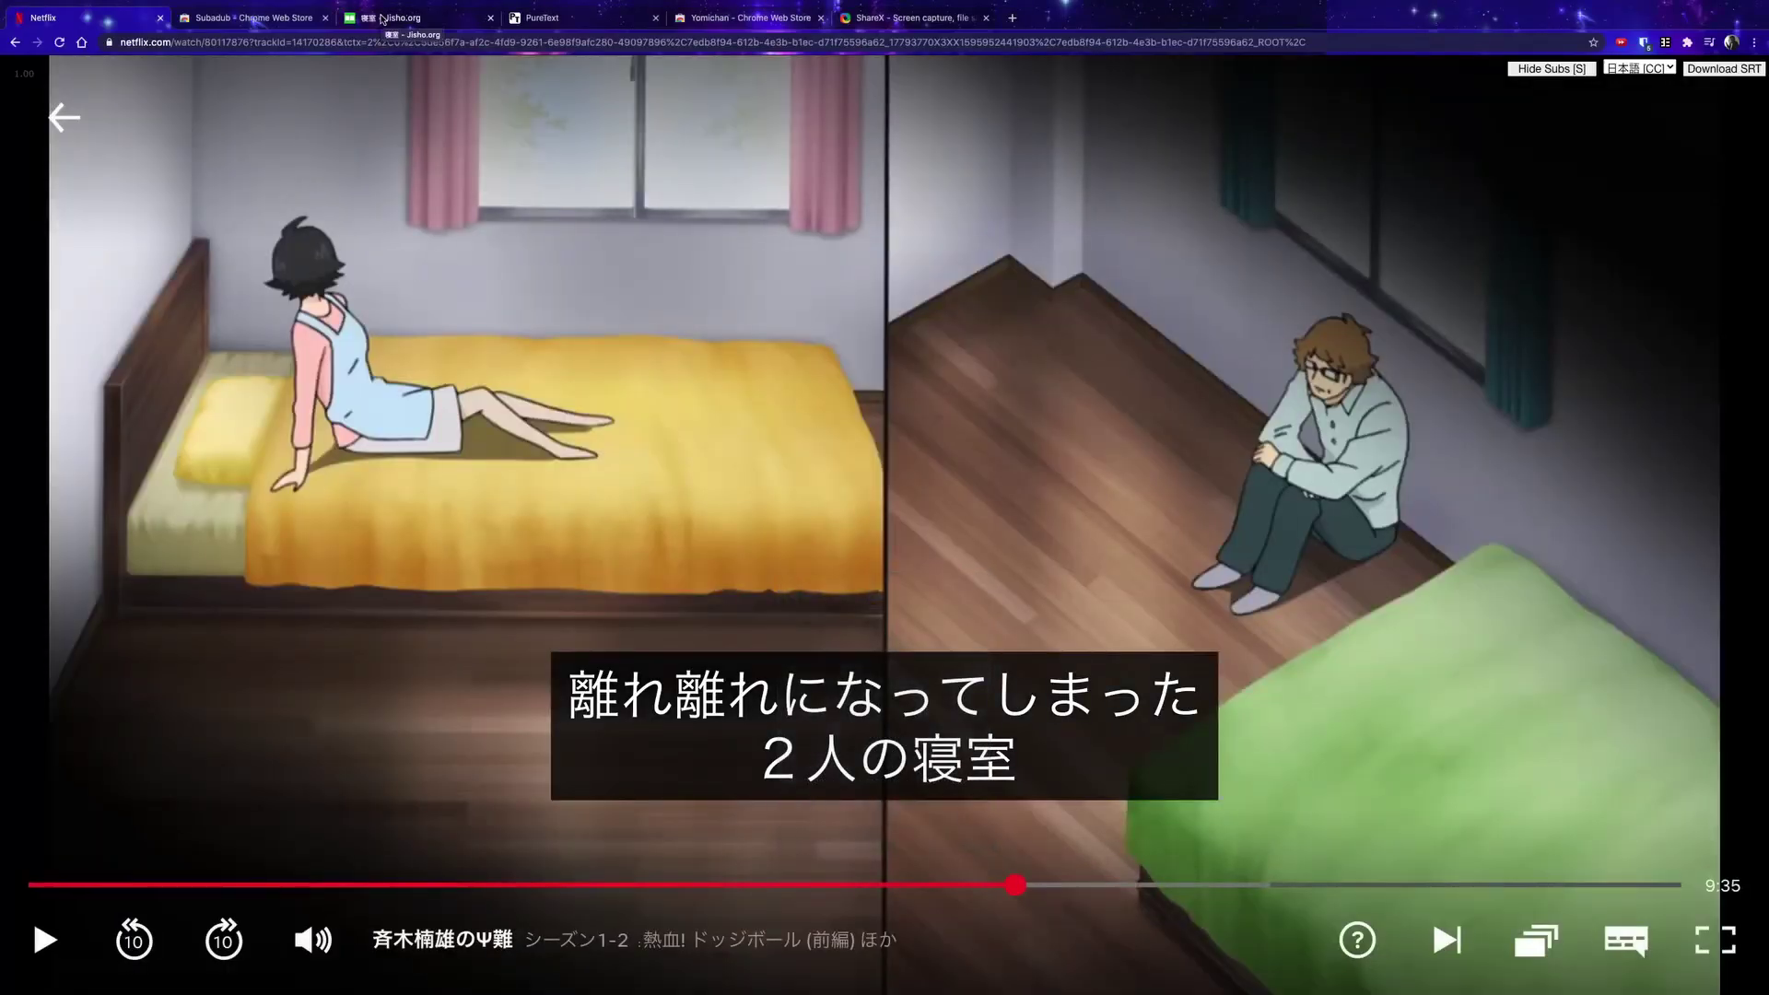
pyautogui.click(383, 19)
pyautogui.moveTo(445, 214); pyautogui.dragTo(593, 290)
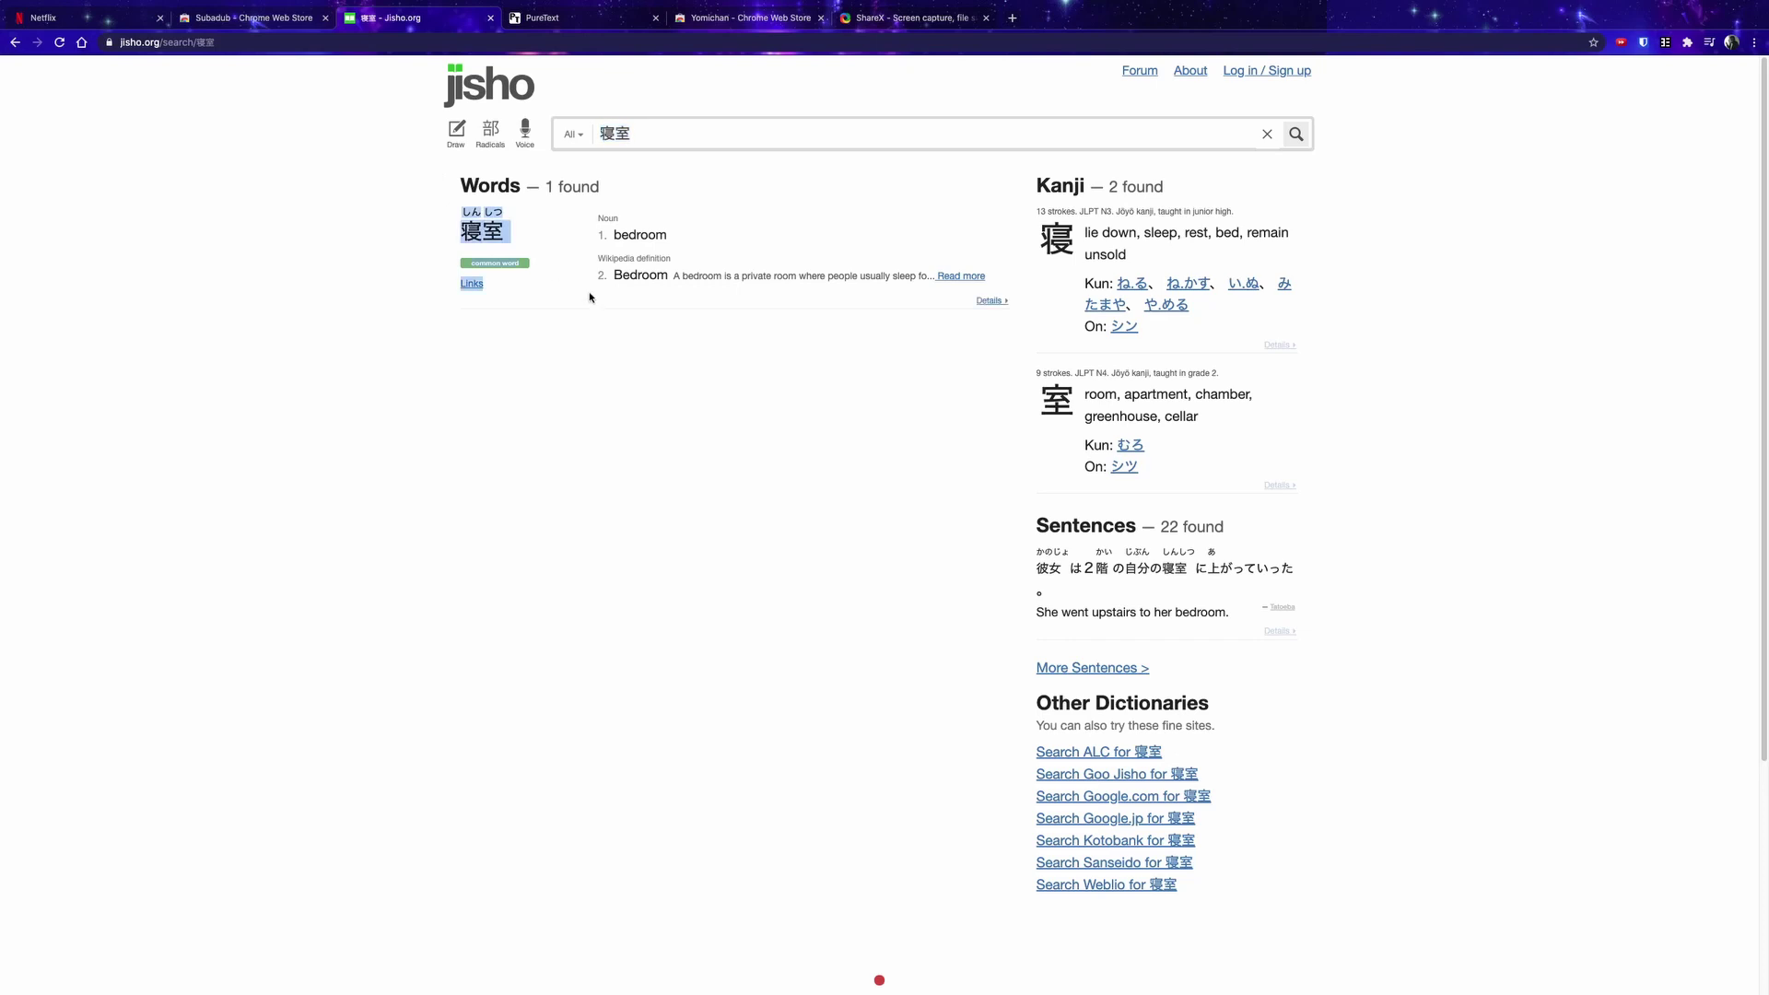
# - View the PureText page, move the ShareX tab ahead of the Yomichan tab, and view the ShareX page
pyautogui.click(532, 18)
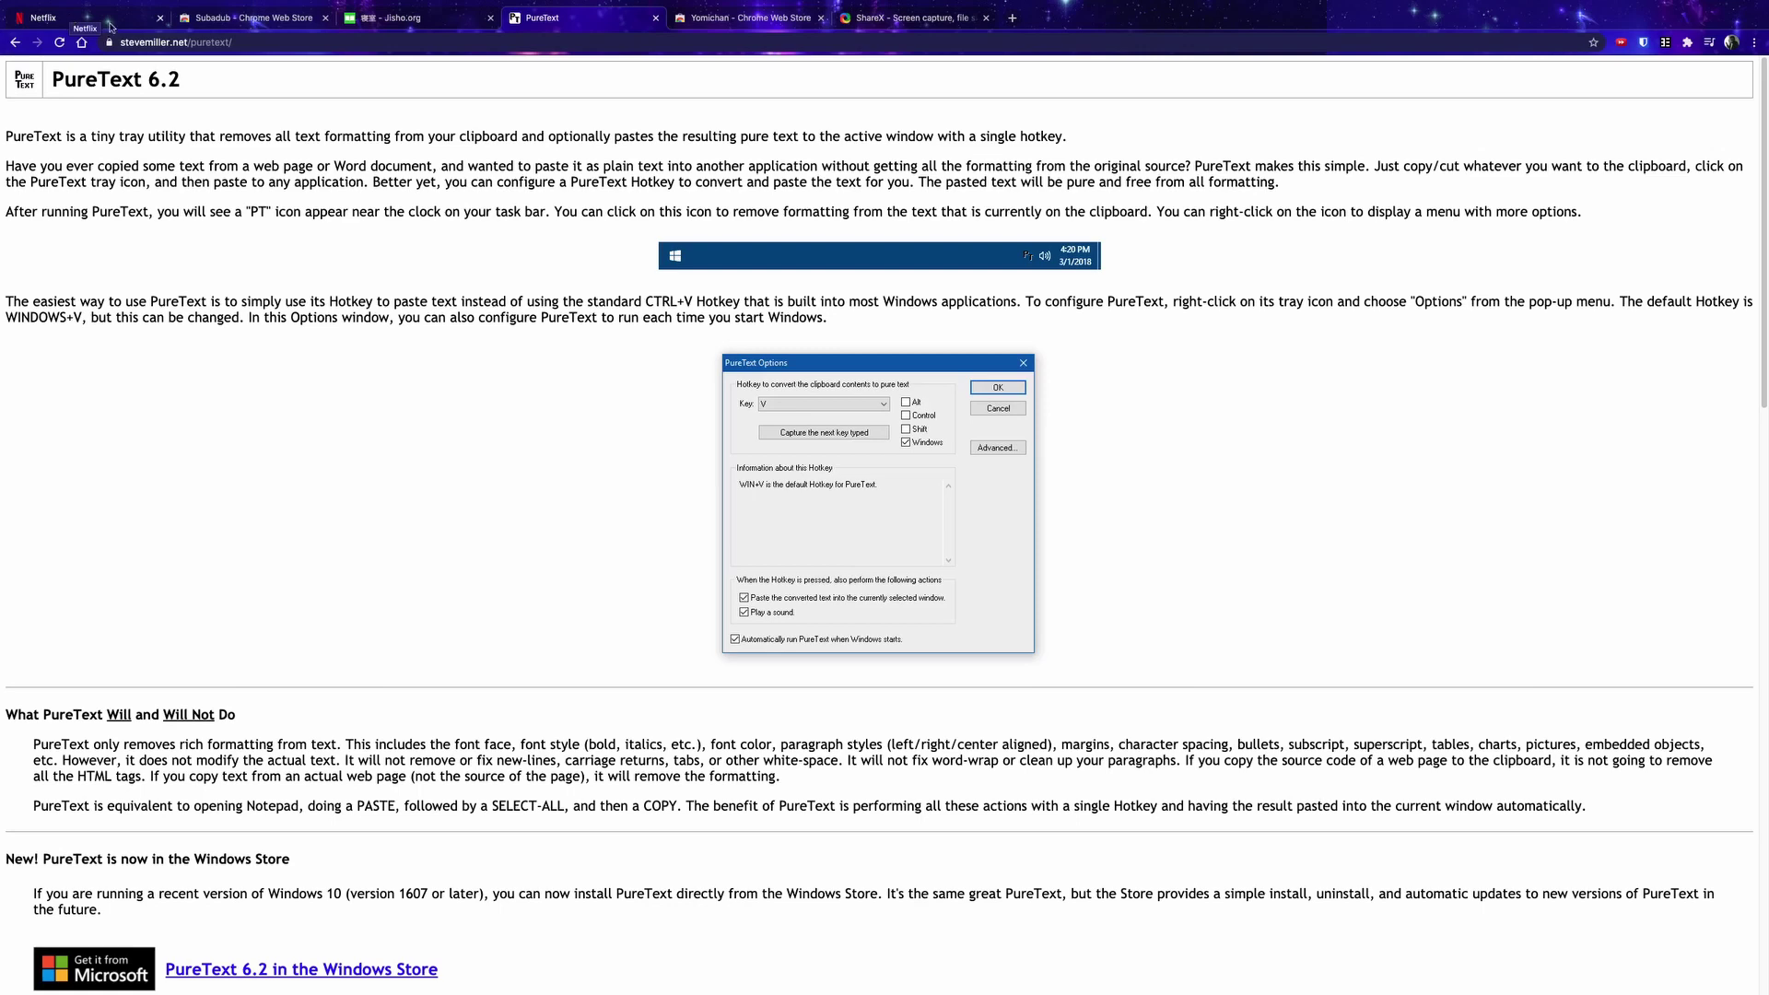
pyautogui.click(852, 26)
pyautogui.moveTo(853, 26); pyautogui.dragTo(714, 28)
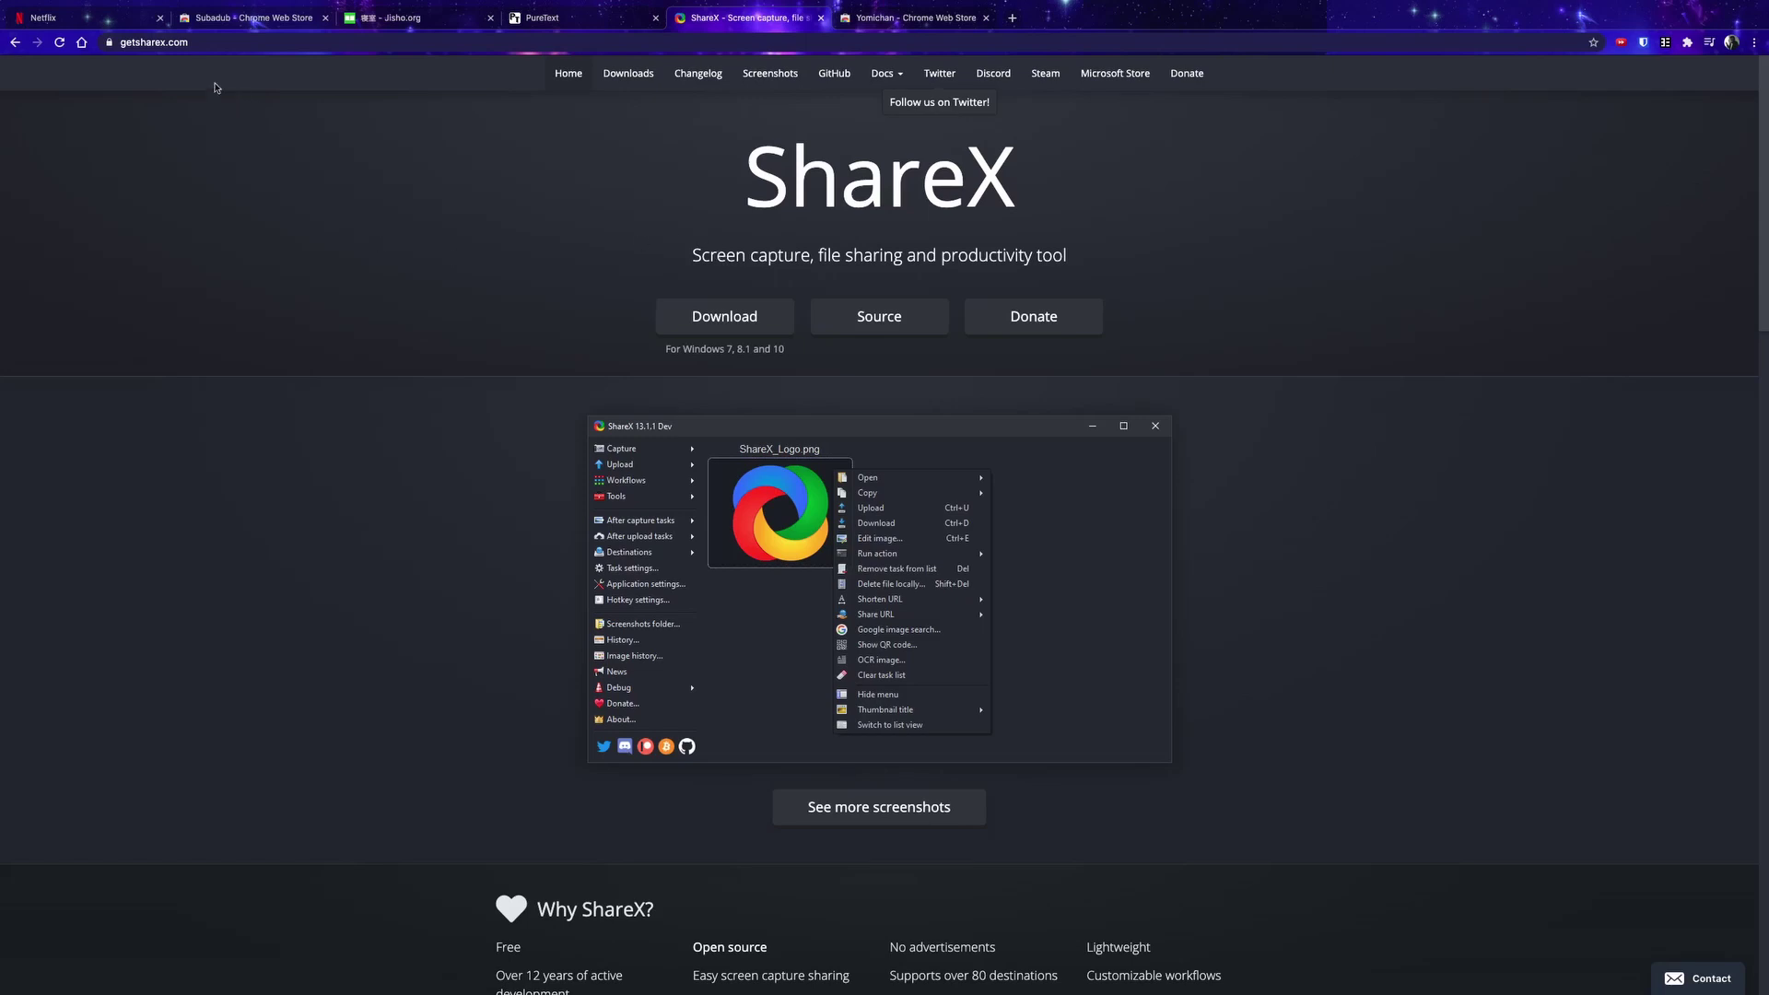
pyautogui.click(132, 21)
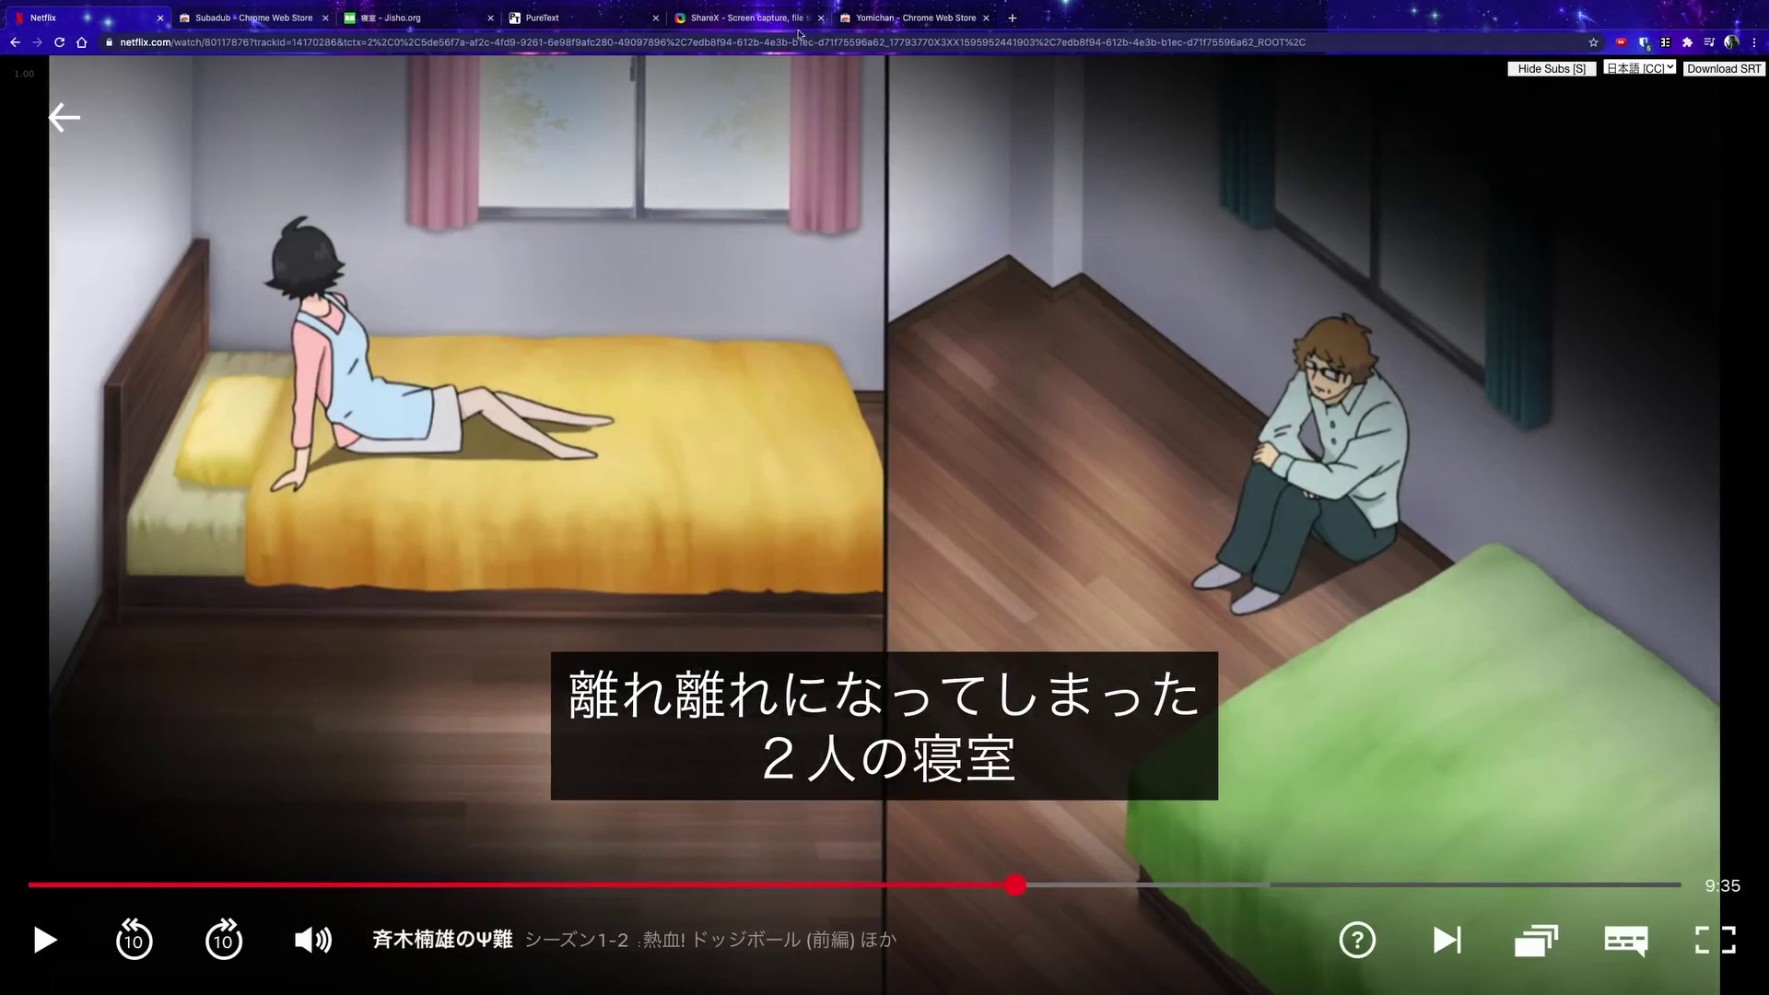
pyautogui.click(773, 21)
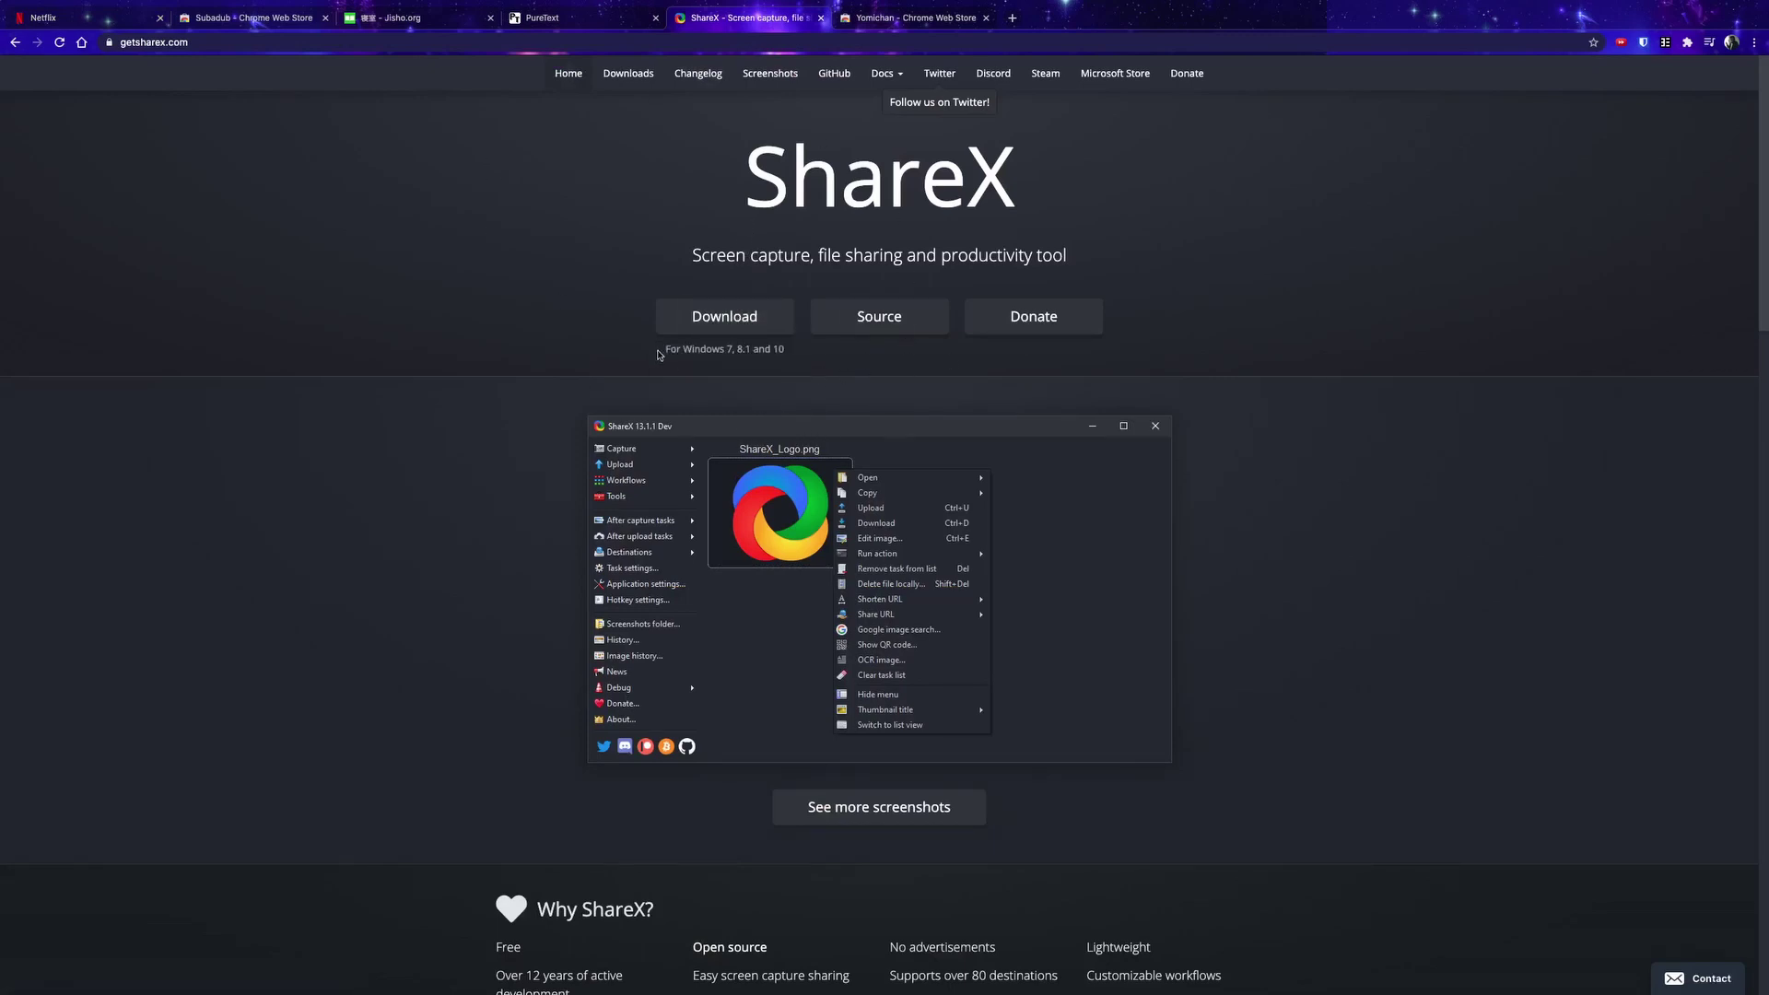
# - Return to the Netflix episode, resume playback, and mute the sound
pyautogui.hotkey('ctrl', 'shift', 'Tab')
pyautogui.hotkey('ctrl', 'shift', 'Tab')
pyautogui.hotkey('ctrl', 'shift', 'Tab')
pyautogui.hotkey('ctrl', 'shift', 'Tab')
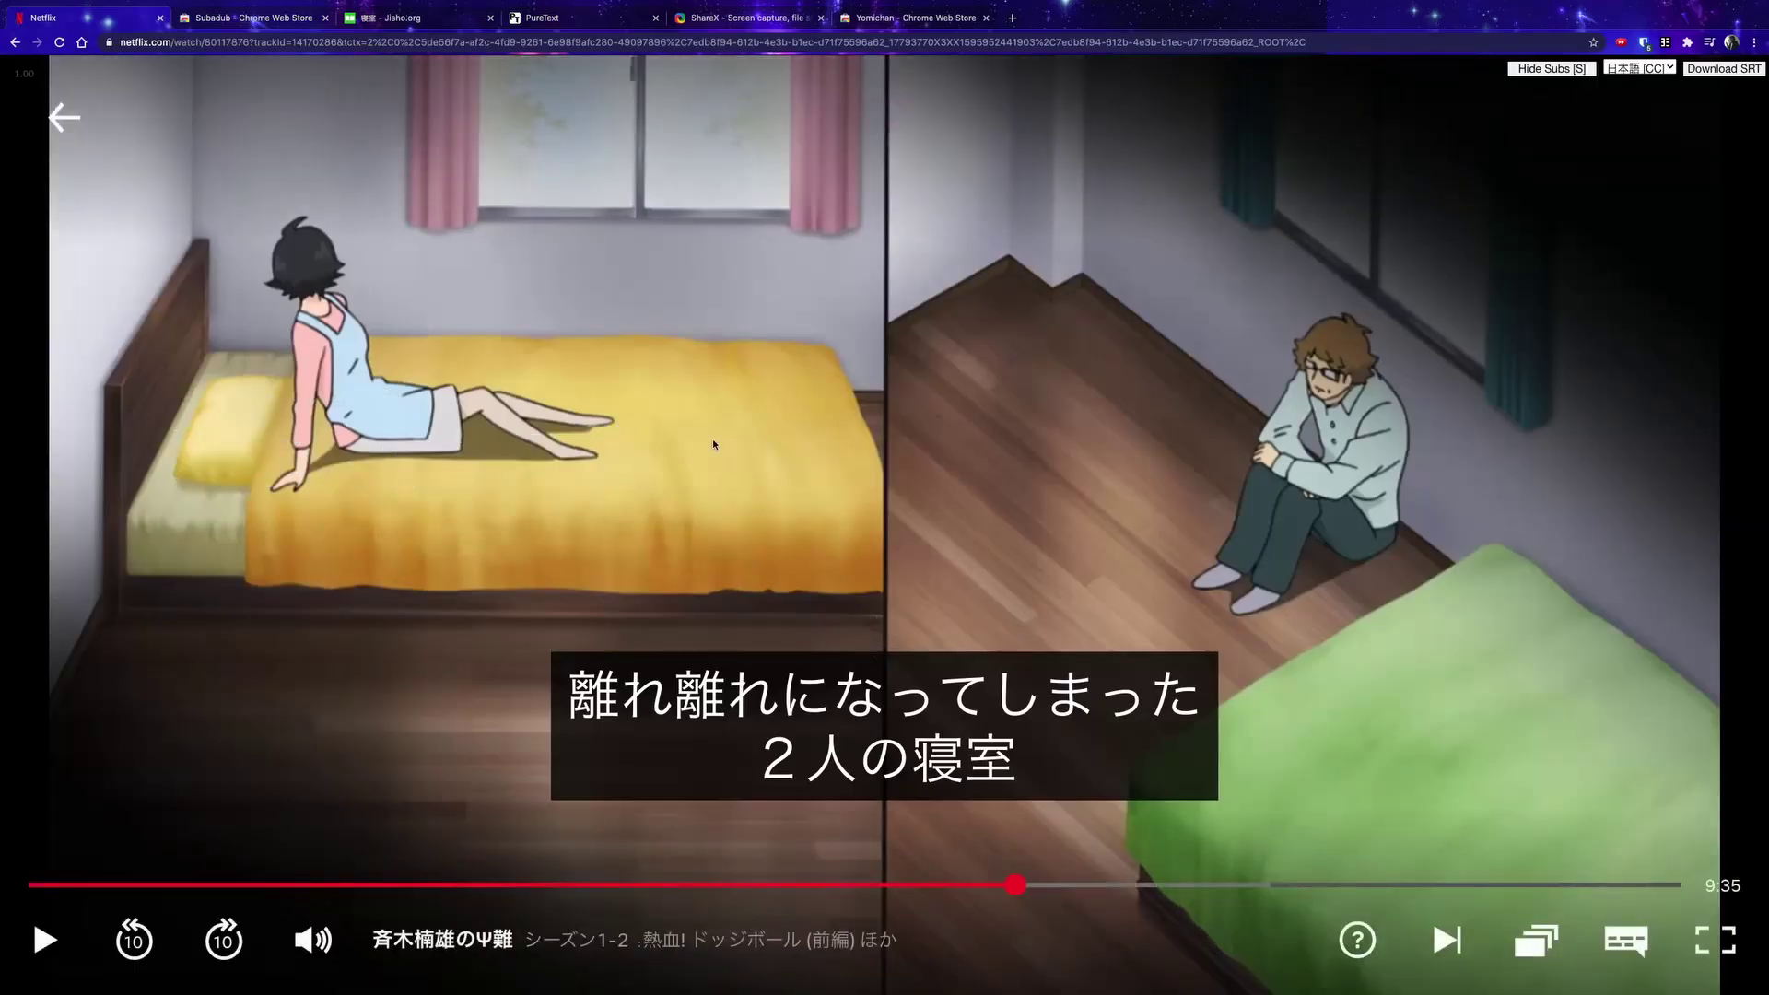
pyautogui.click(713, 445)
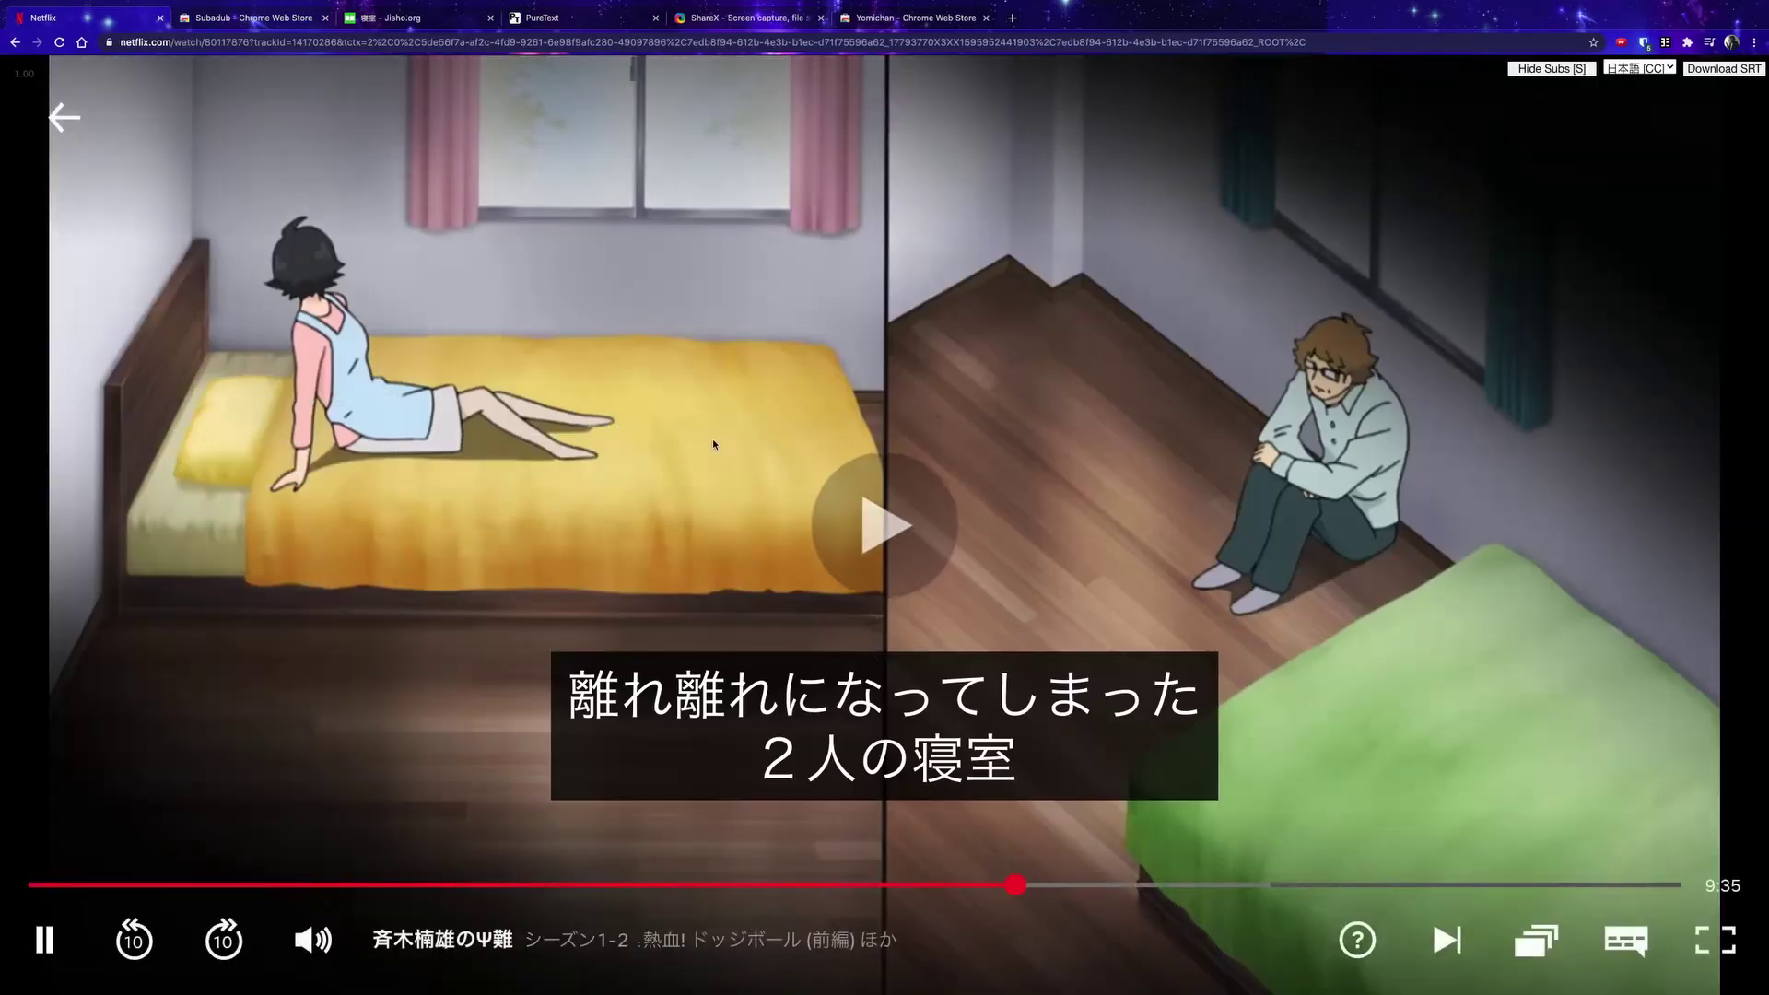
pyautogui.click(310, 953)
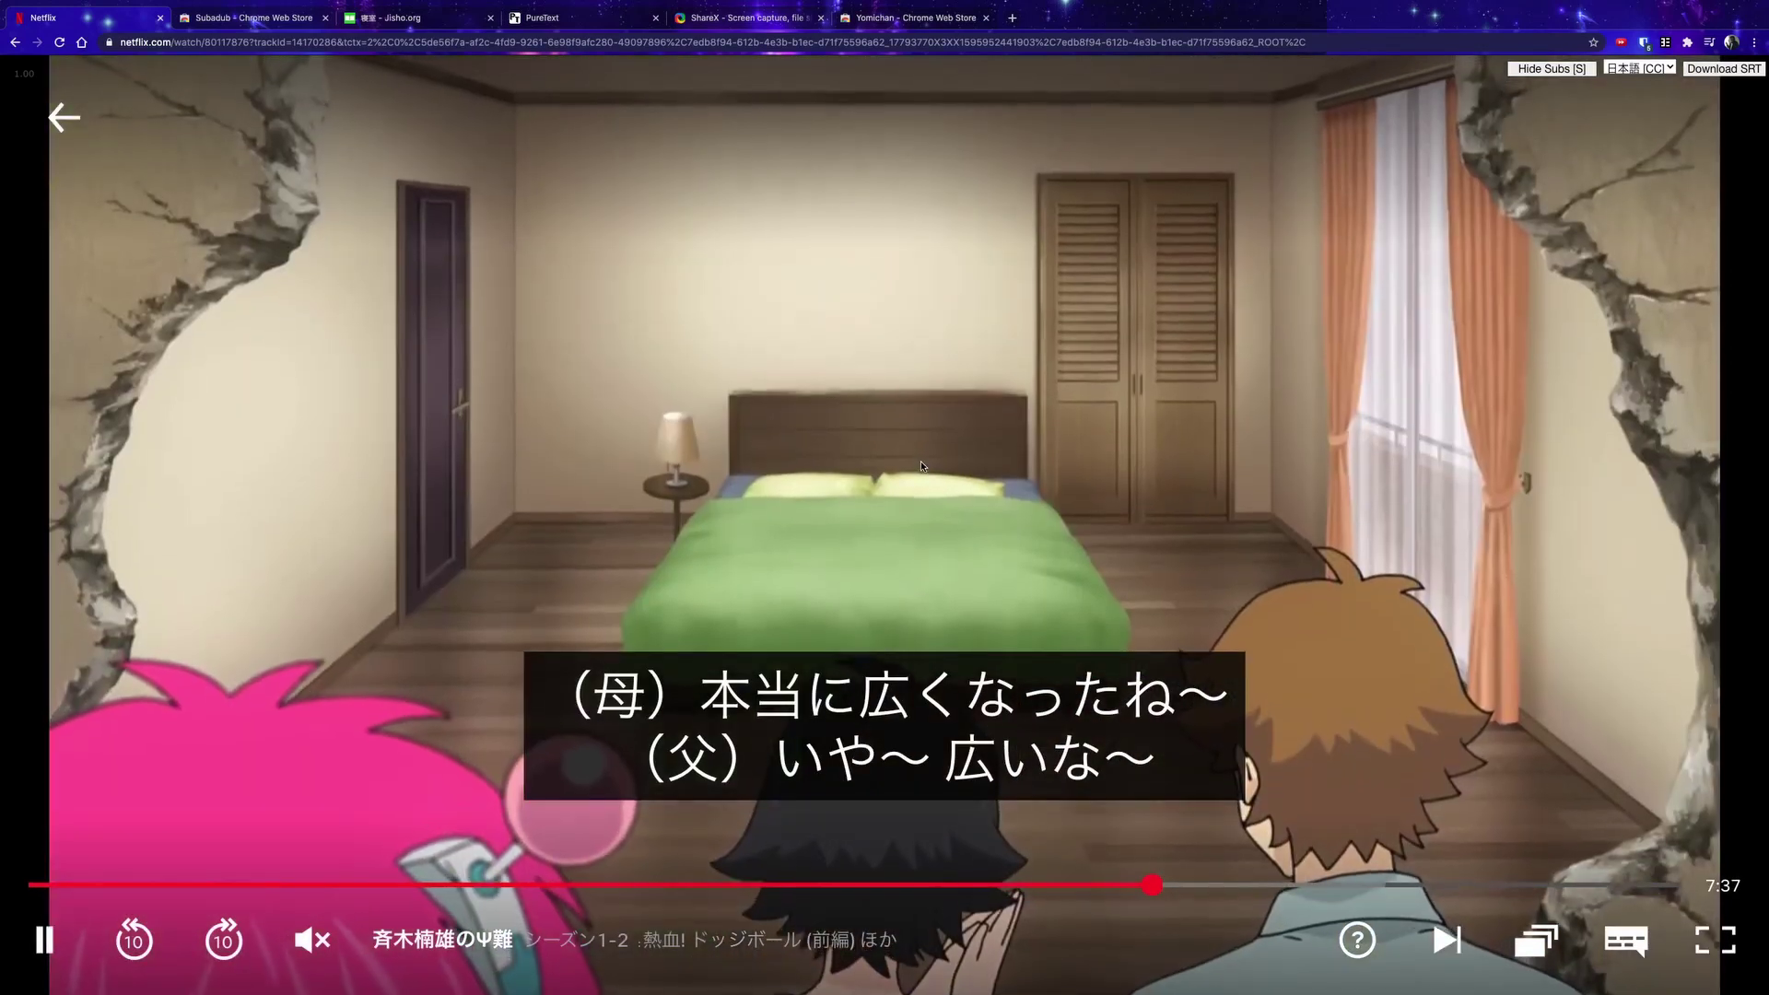
# - Play the episode in short stretches and select the subtitle 広すぎて落ち着かない！ while paused
pyautogui.click(922, 463)
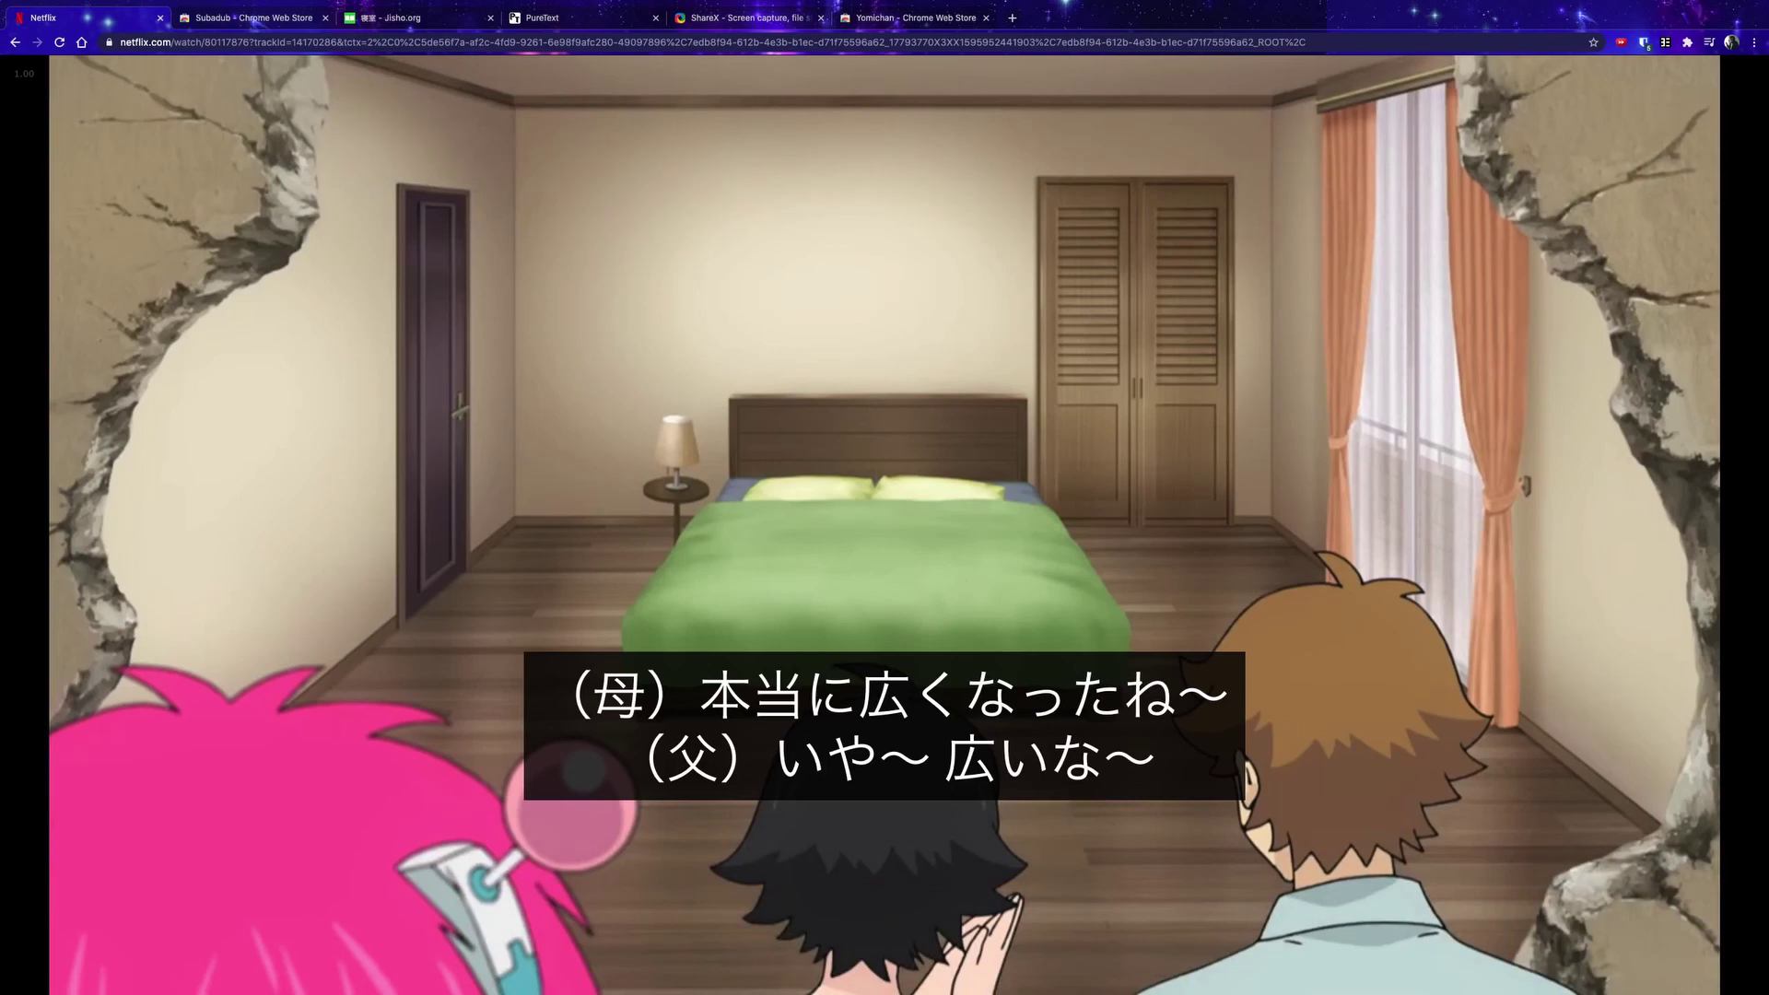
pyautogui.click(944, 575)
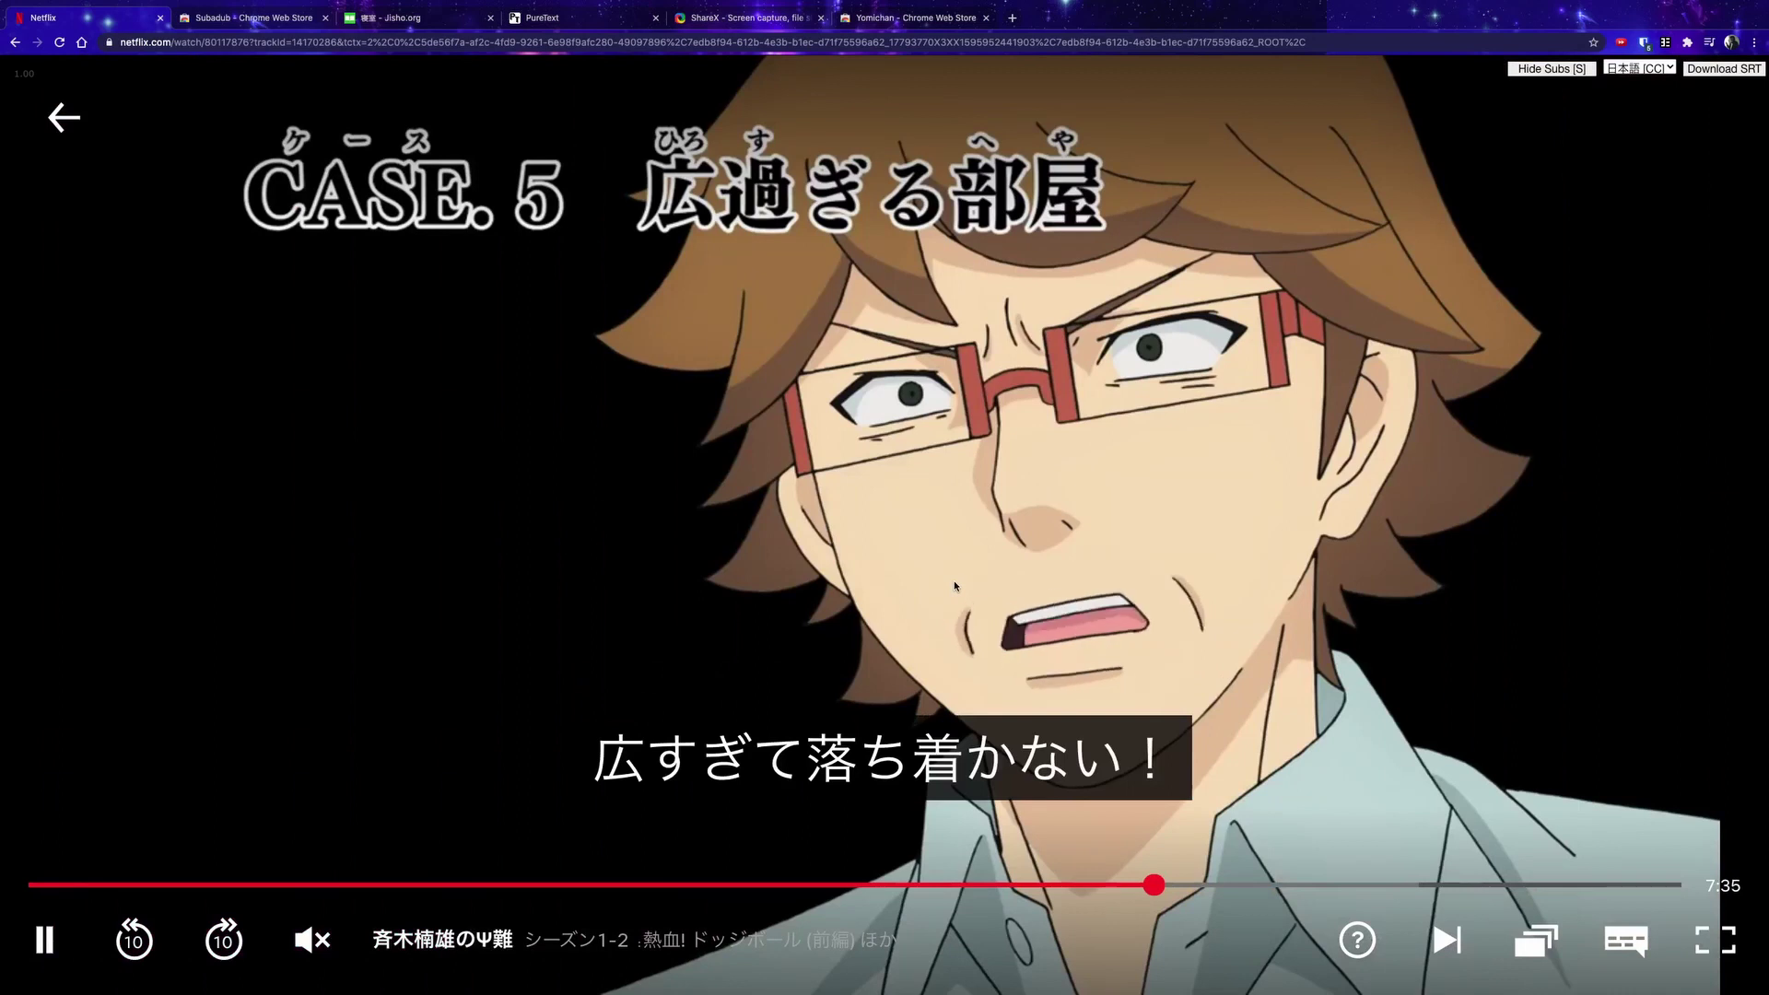
pyautogui.click(871, 676)
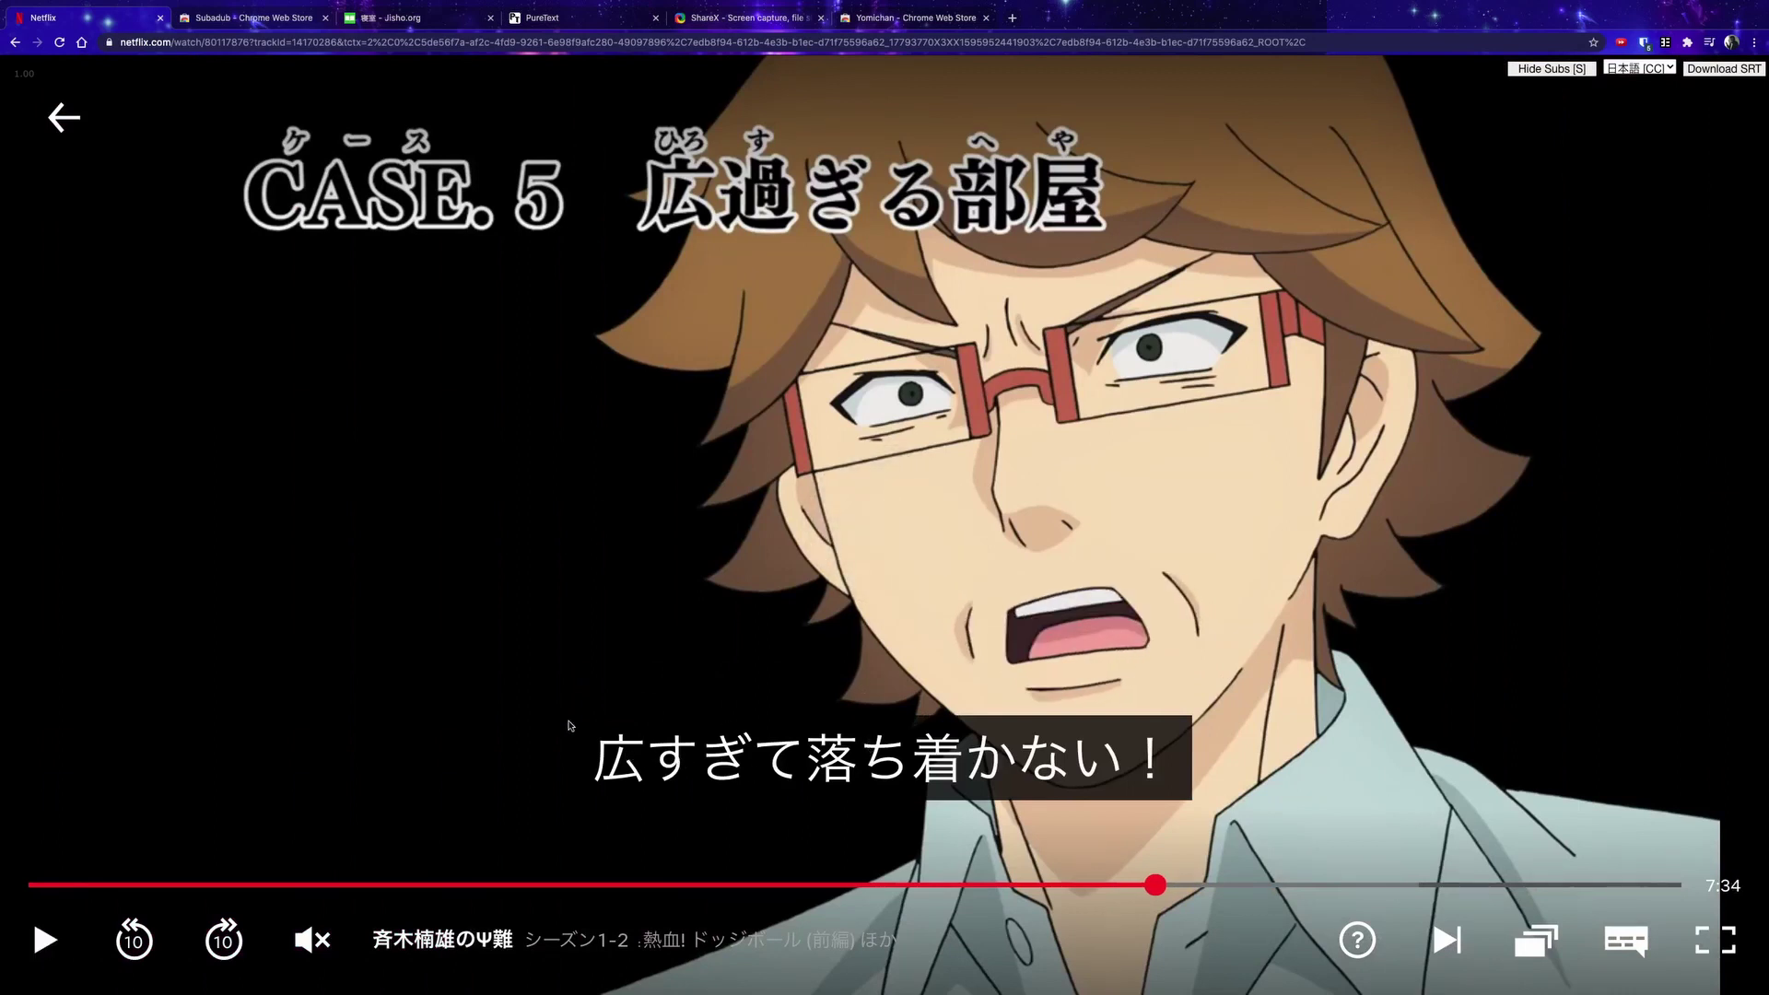
pyautogui.moveTo(600, 752); pyautogui.dragTo(1152, 765)
pyautogui.click(954, 542)
pyautogui.click(953, 537)
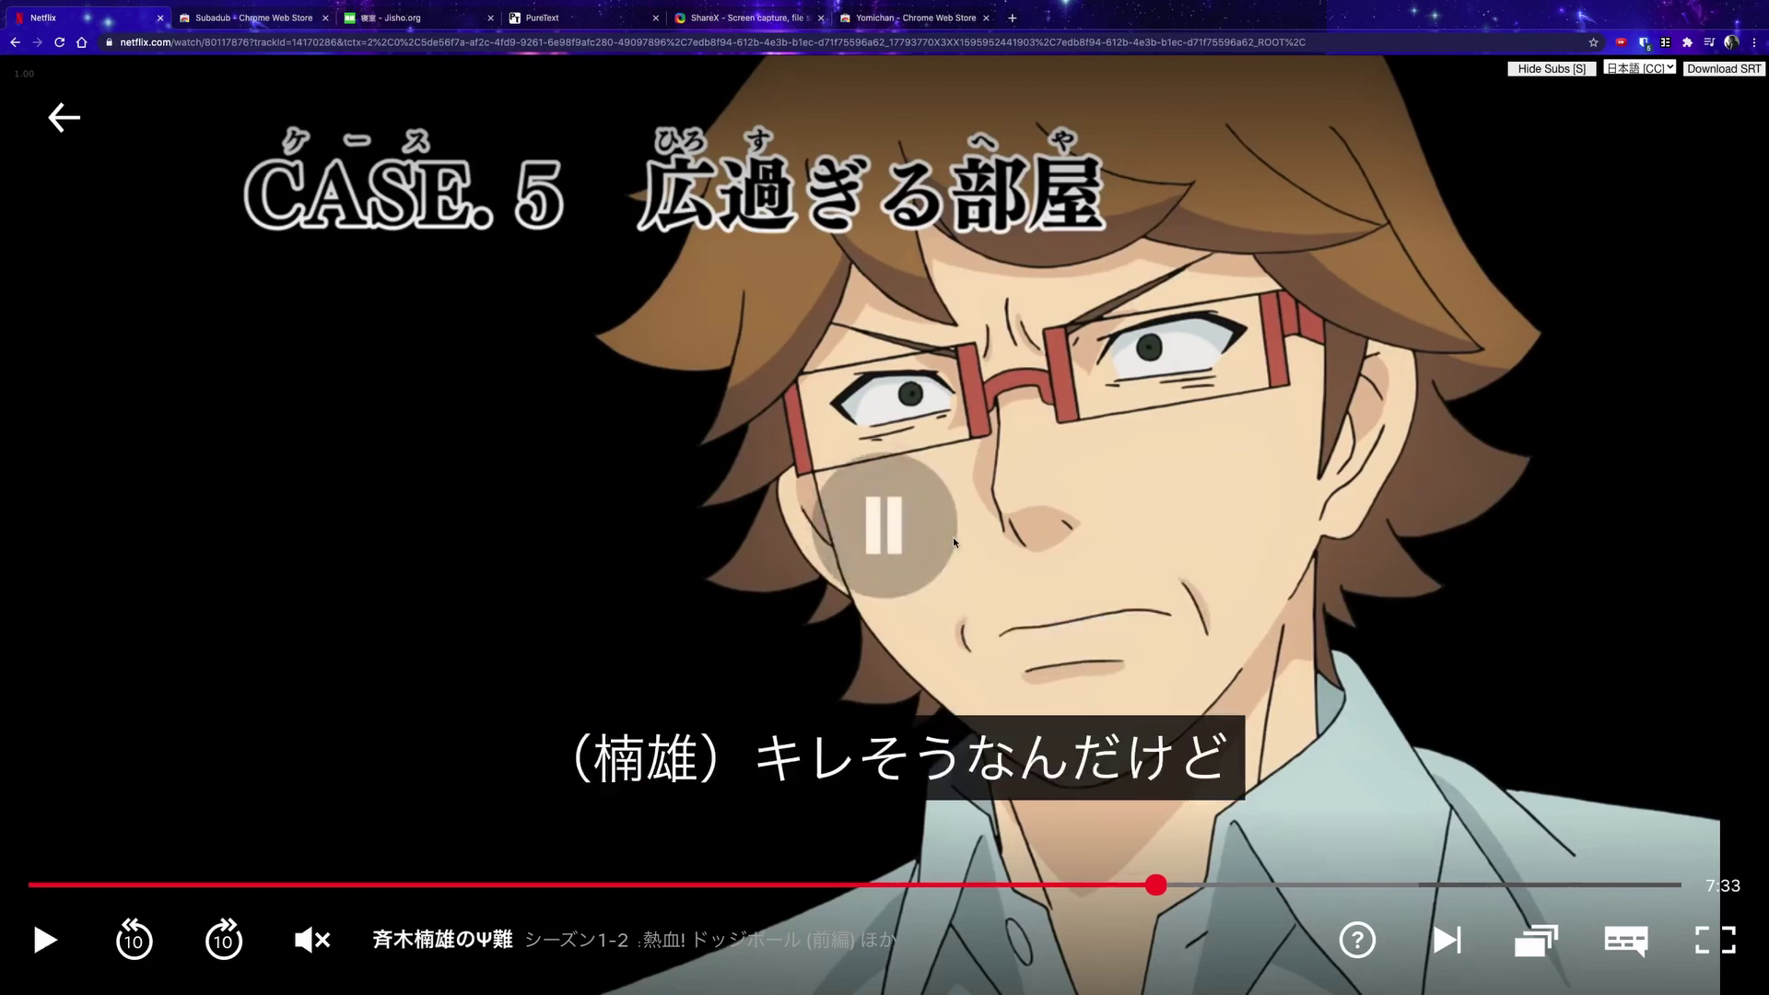
# - Continue the episode, pause it at the floor plan scene, and select the subtitle この辺のスペースが気になるのよお
pyautogui.click(956, 543)
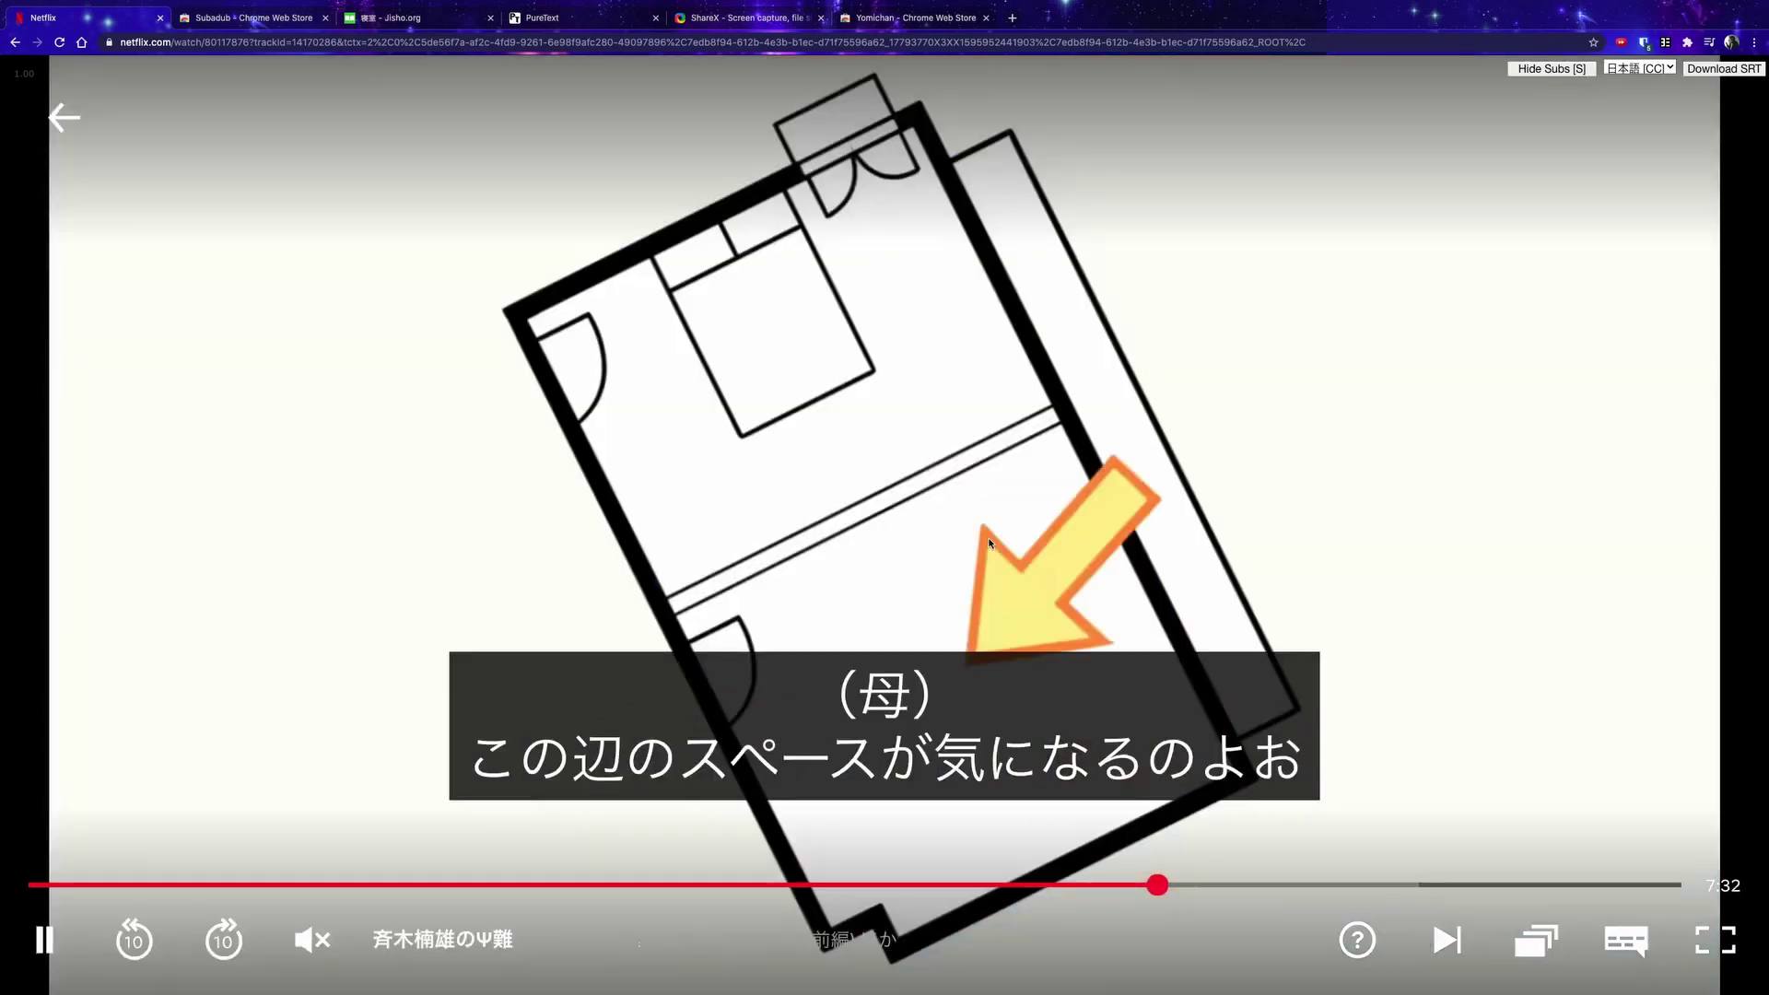
pyautogui.click(888, 512)
pyautogui.moveTo(468, 782); pyautogui.dragTo(1306, 761)
# - Play the episode onward and pause it at the subtitle ソファか… 虎の毛皮だな
pyautogui.press('space')
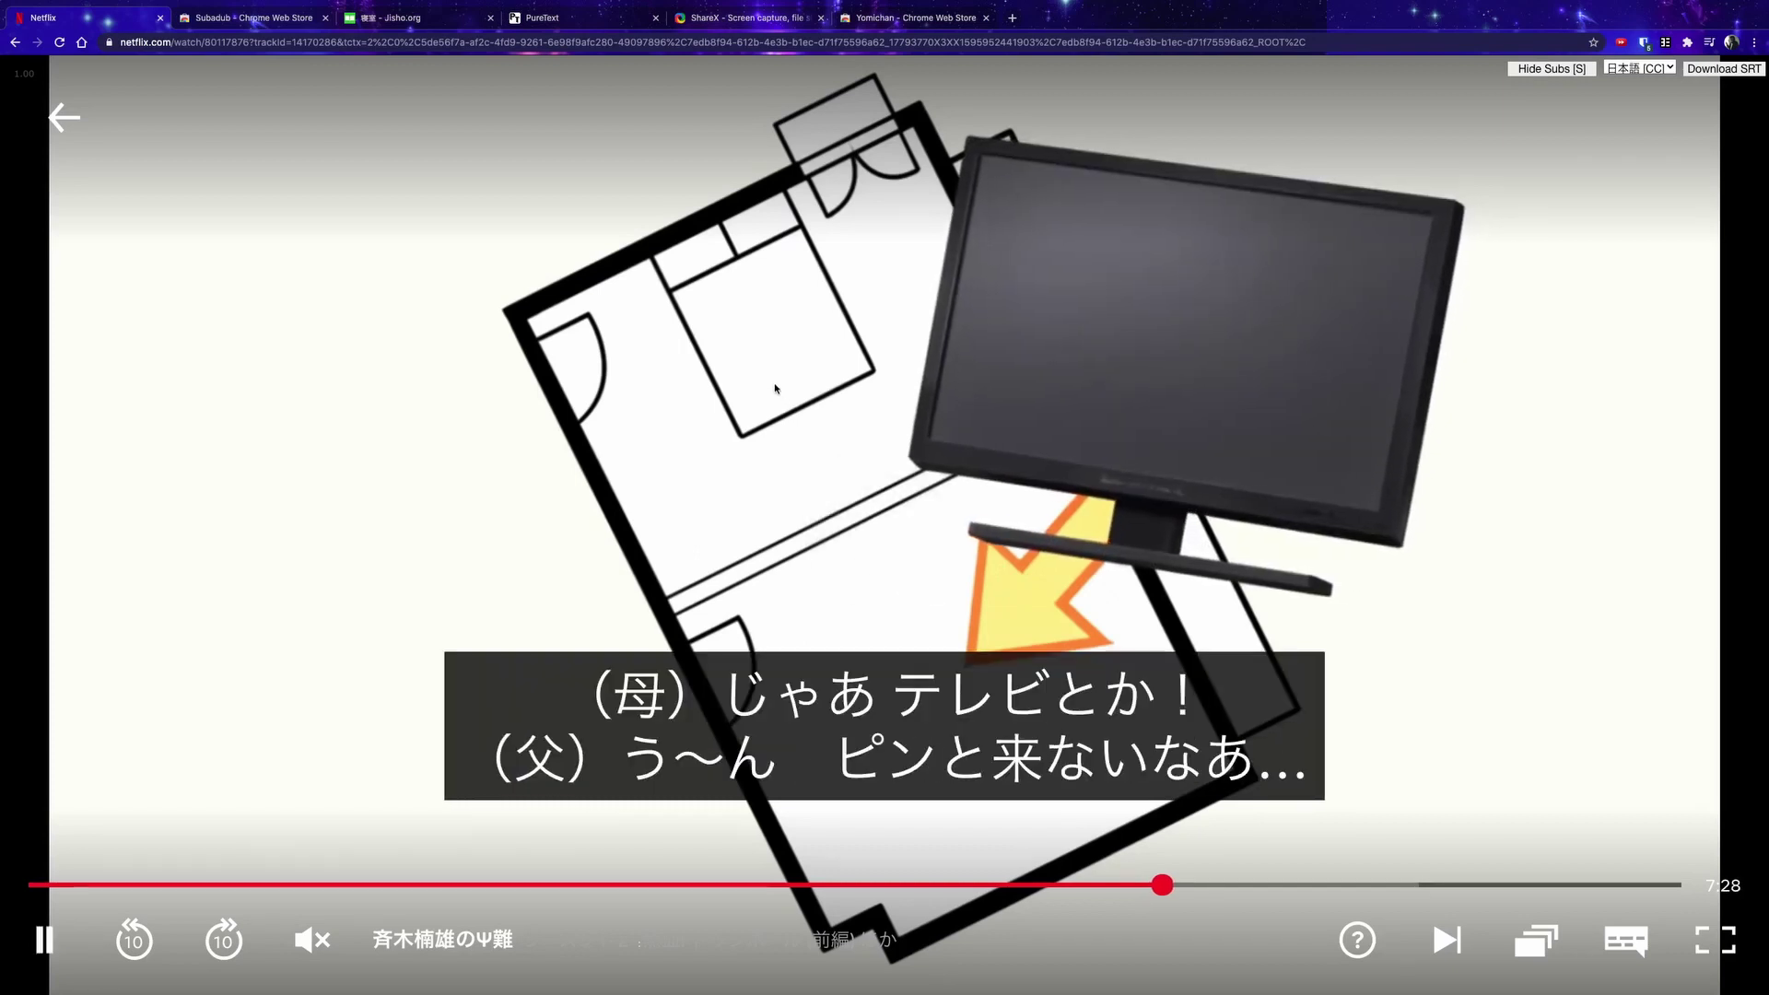
pyautogui.press('space')
pyautogui.press('space')
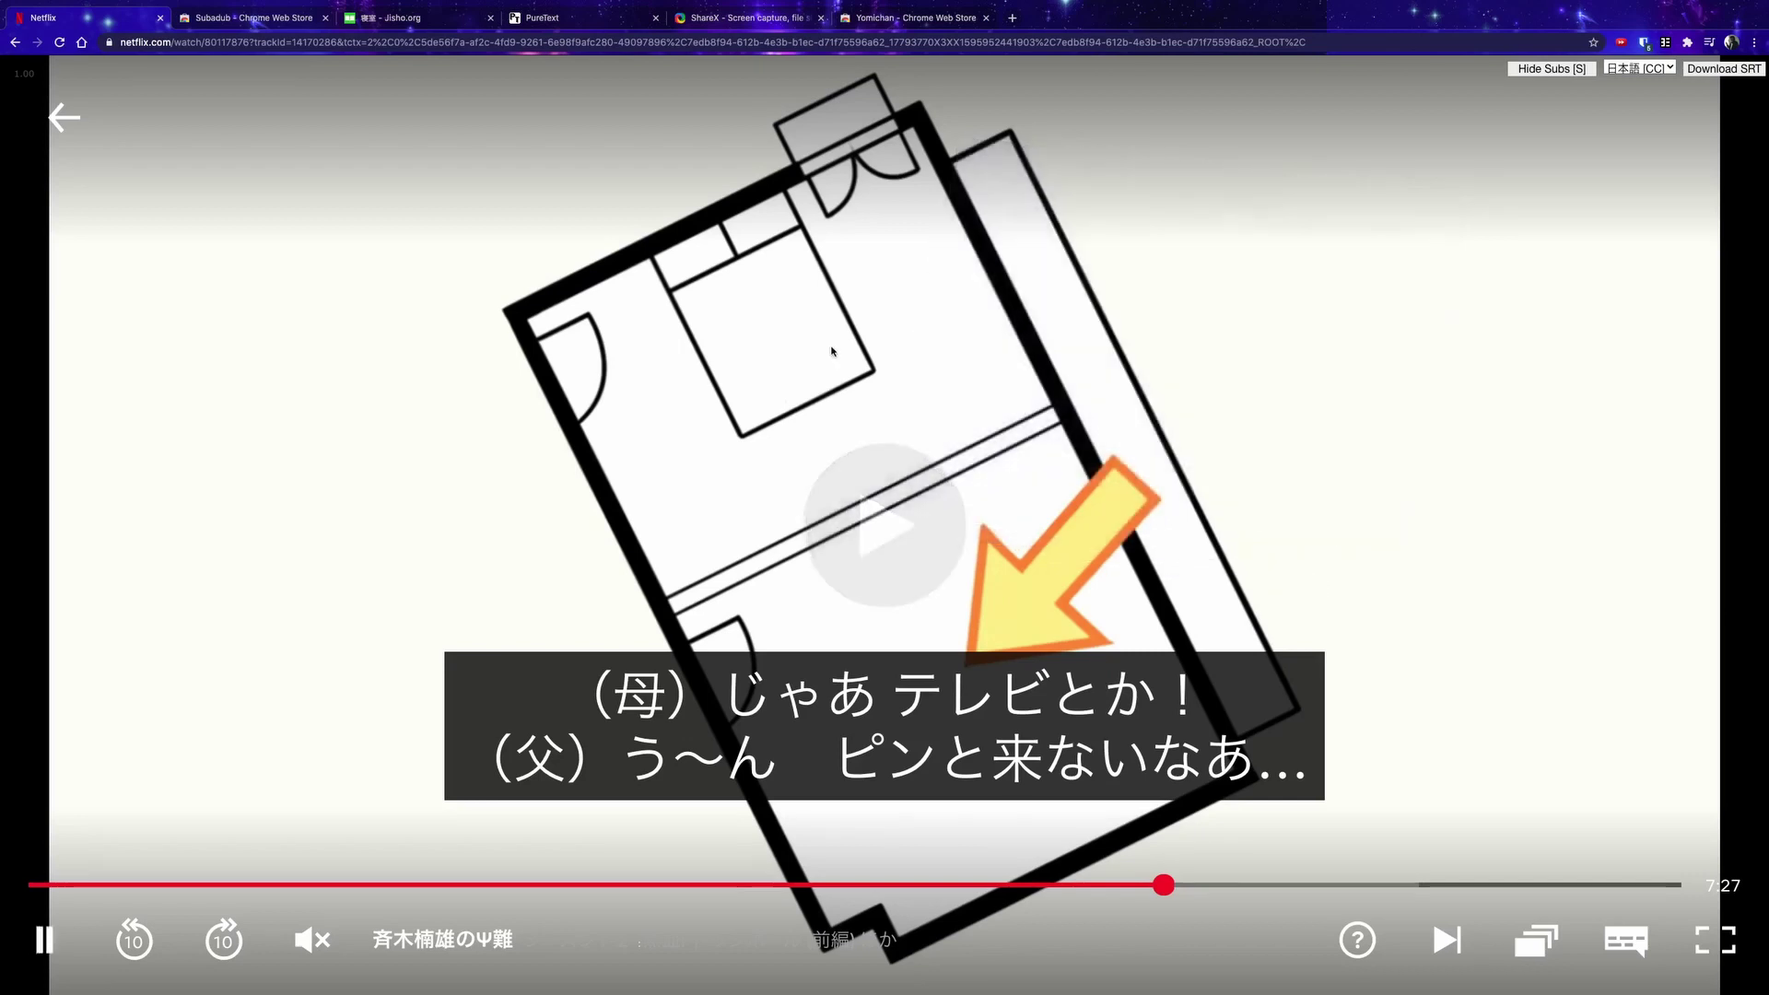
pyautogui.press('space')
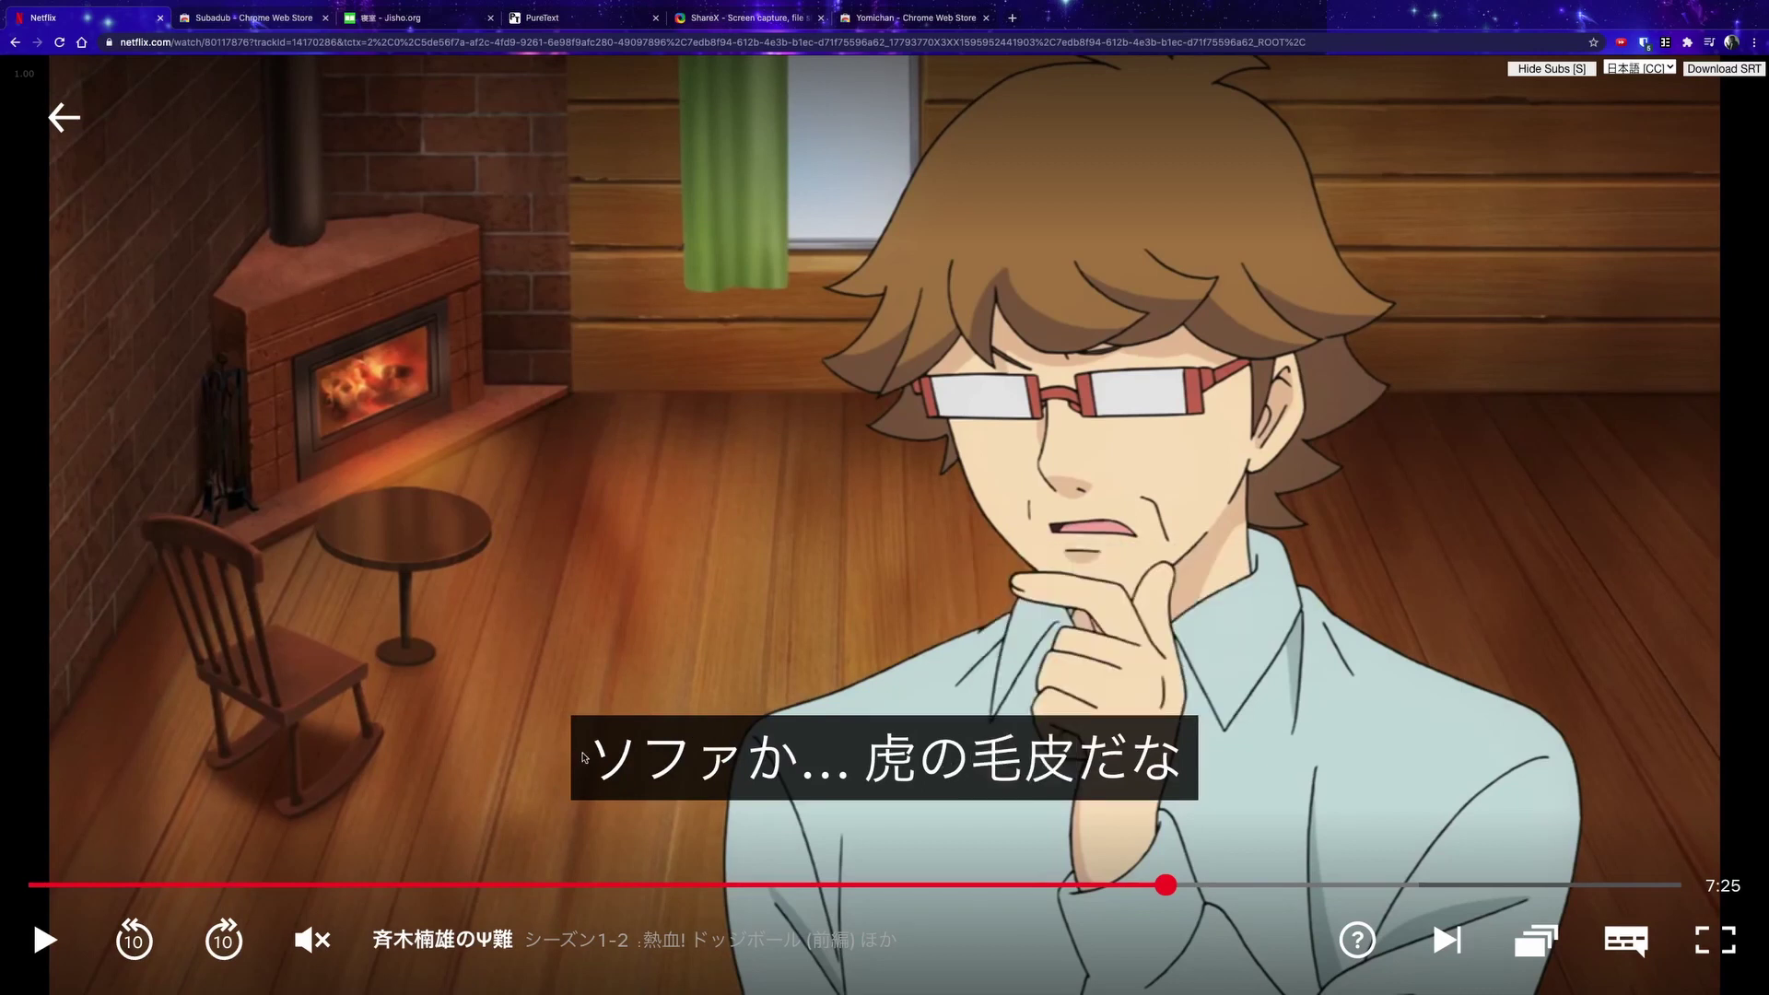
# - Add a new Japanese item in SuperMemo and paste the Netflix subtitle ソファか… 虎の毛皮だな into its question field
pyautogui.hotkey('alt', 'Tab')
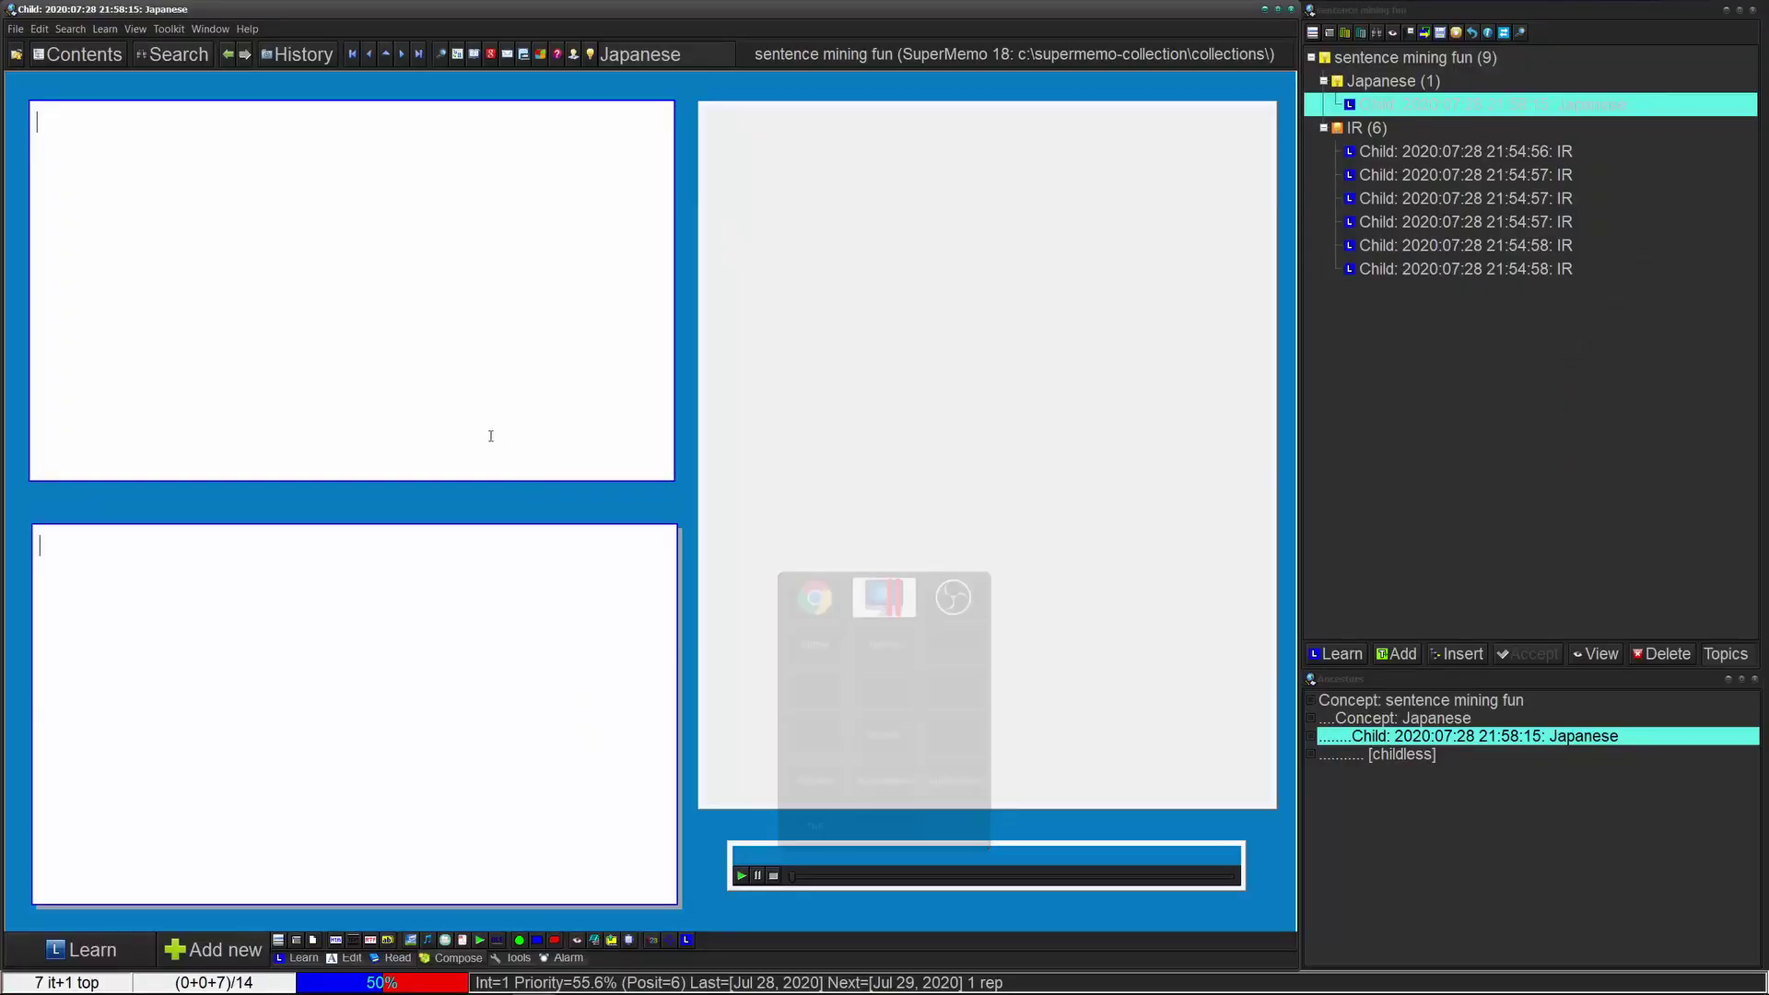
pyautogui.hotkey('alt', 'a')
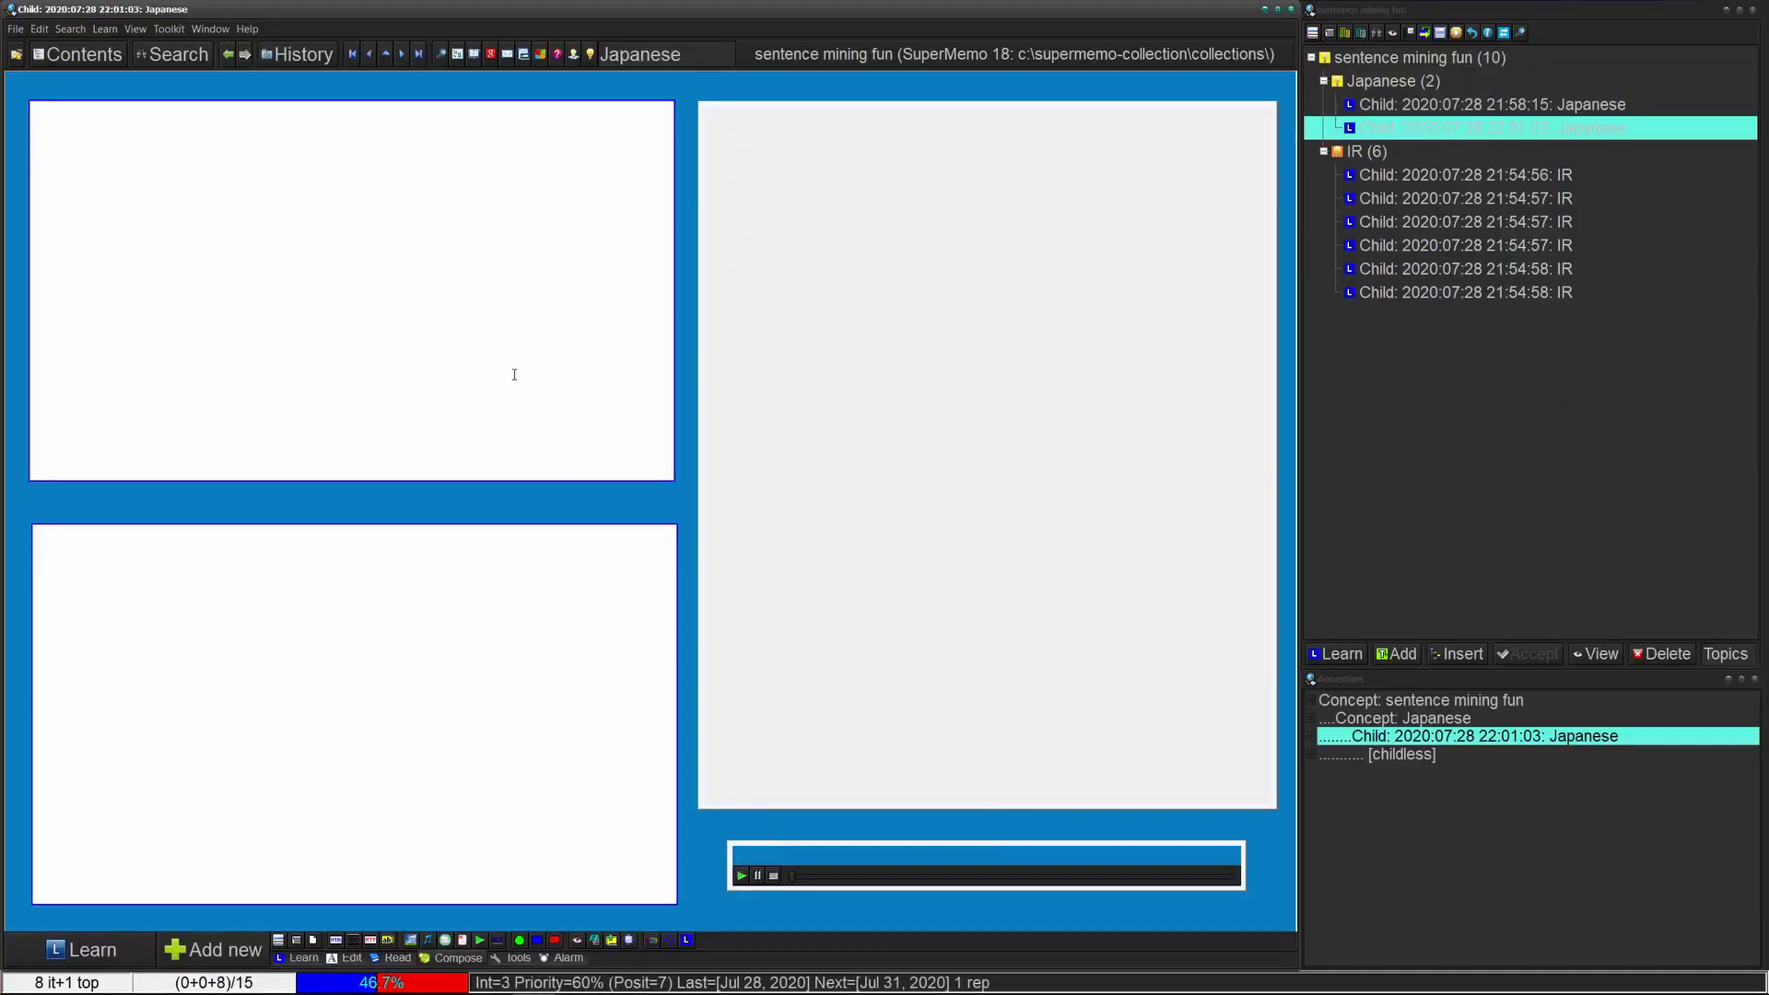
pyautogui.hotkey('alt', 'Tab')
pyautogui.moveTo(599, 800); pyautogui.dragTo(1183, 773)
pyautogui.hotkey('ctrl', 'c')
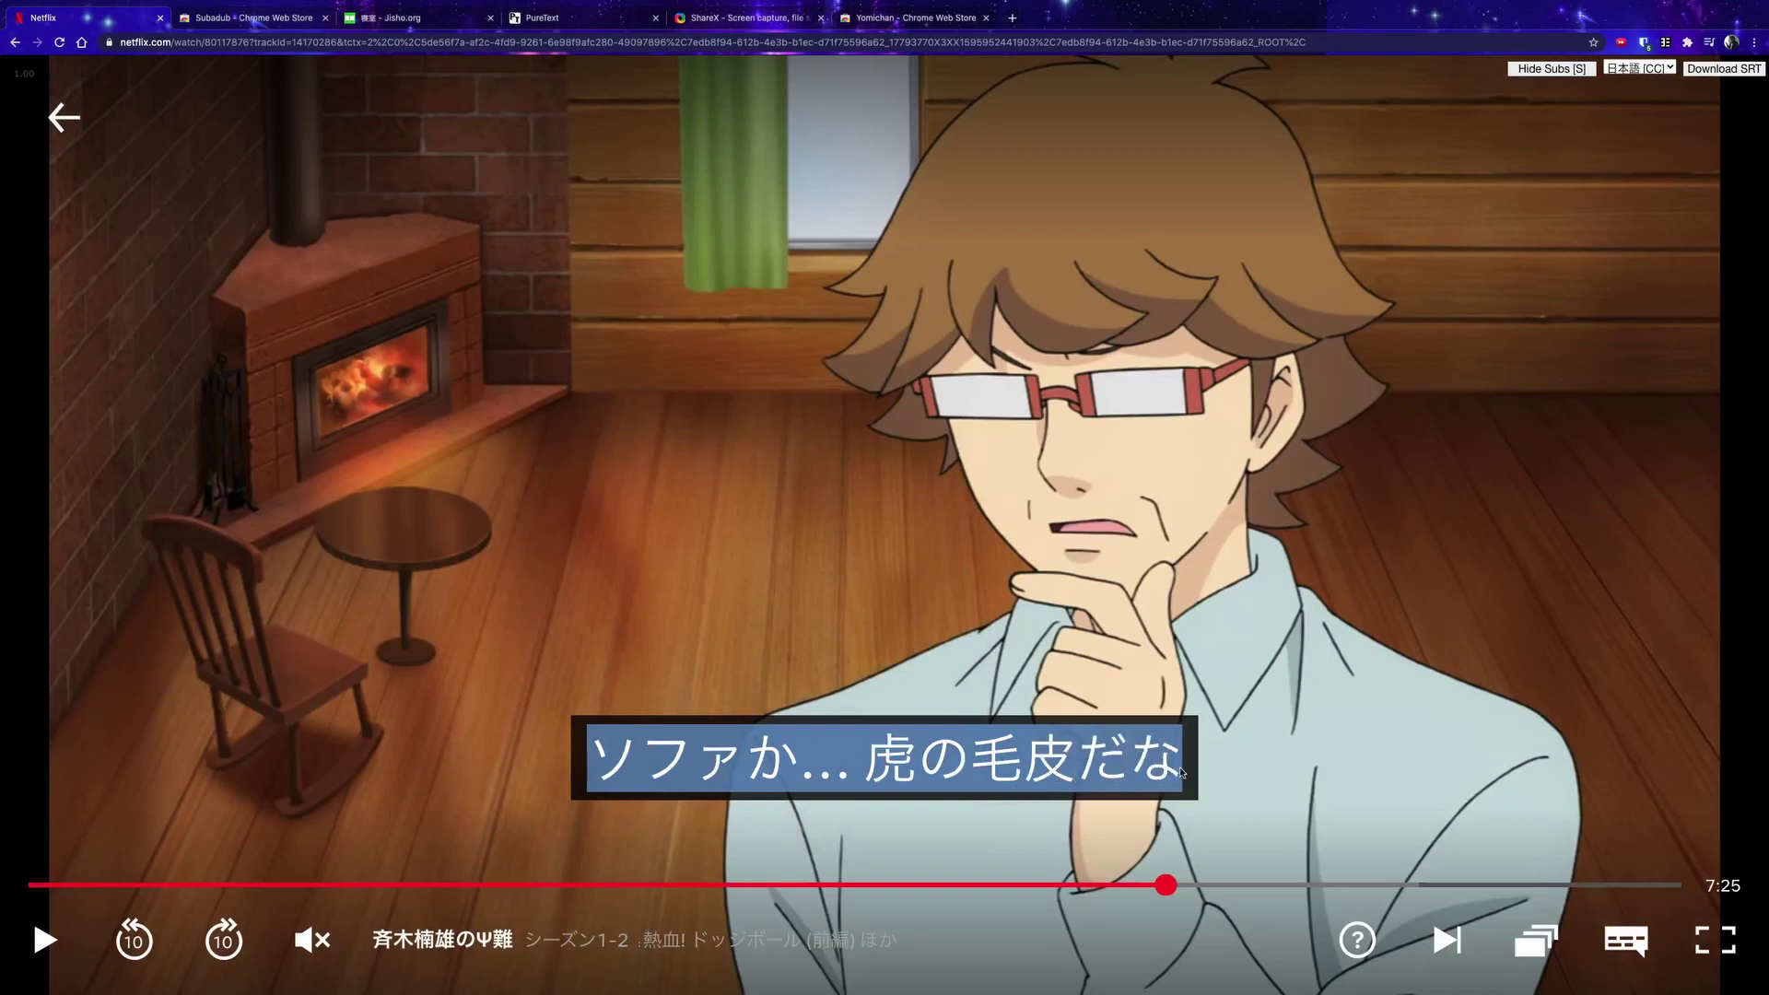
pyautogui.hotkey('alt', 'Tab')
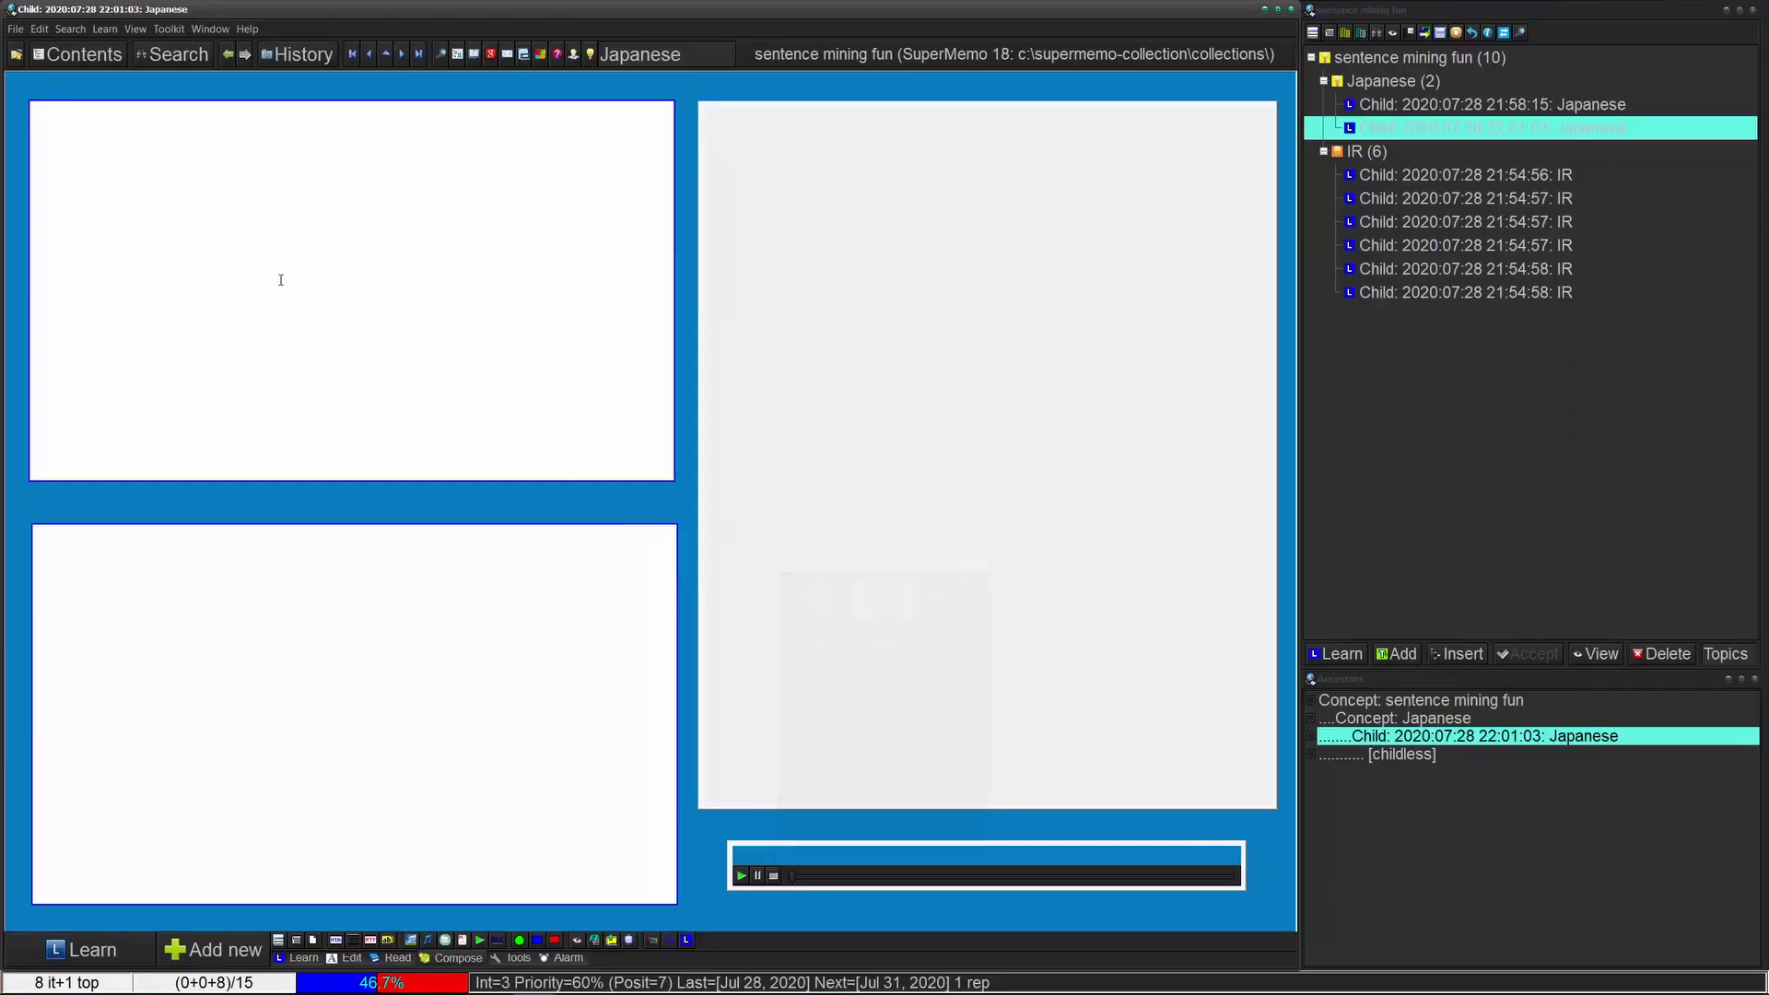
pyautogui.click(259, 192)
pyautogui.hotkey('ctrl', 'v')
pyautogui.click(335, 192)
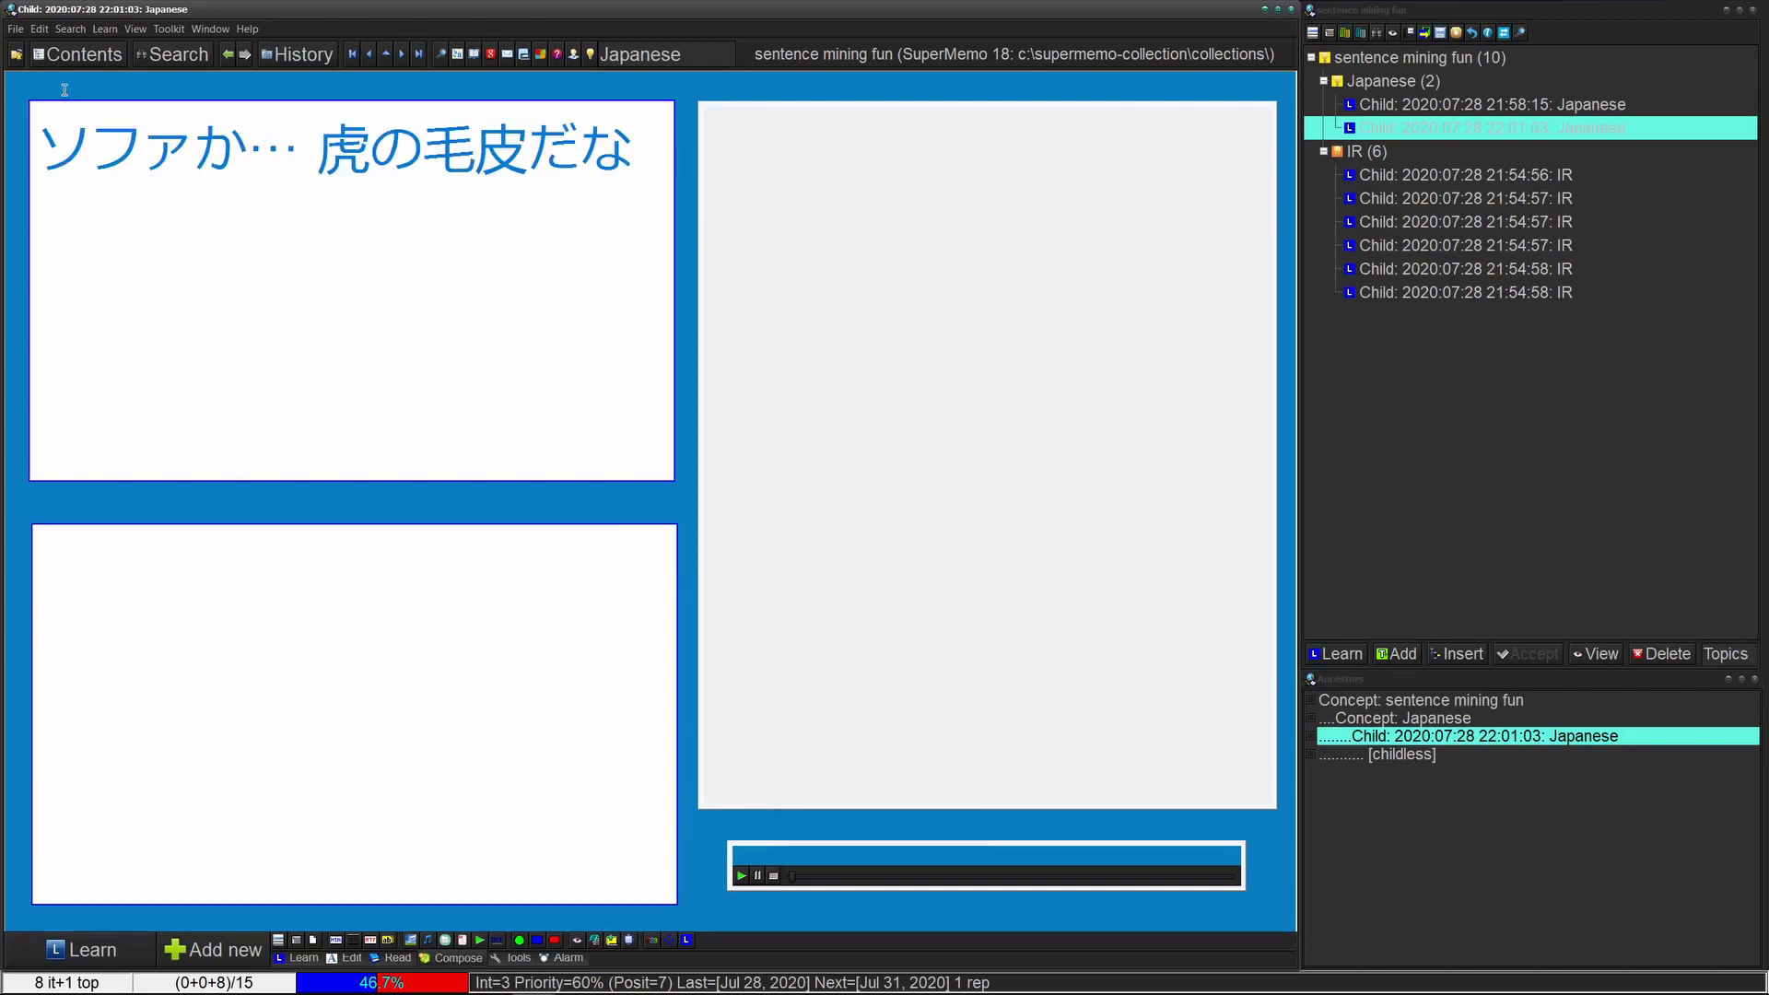
# - Replace the question's formatted subtitle with plain text and enter "ctrl+shift+f12" in the answer field
pyautogui.hotkey('alt', 'Tab')
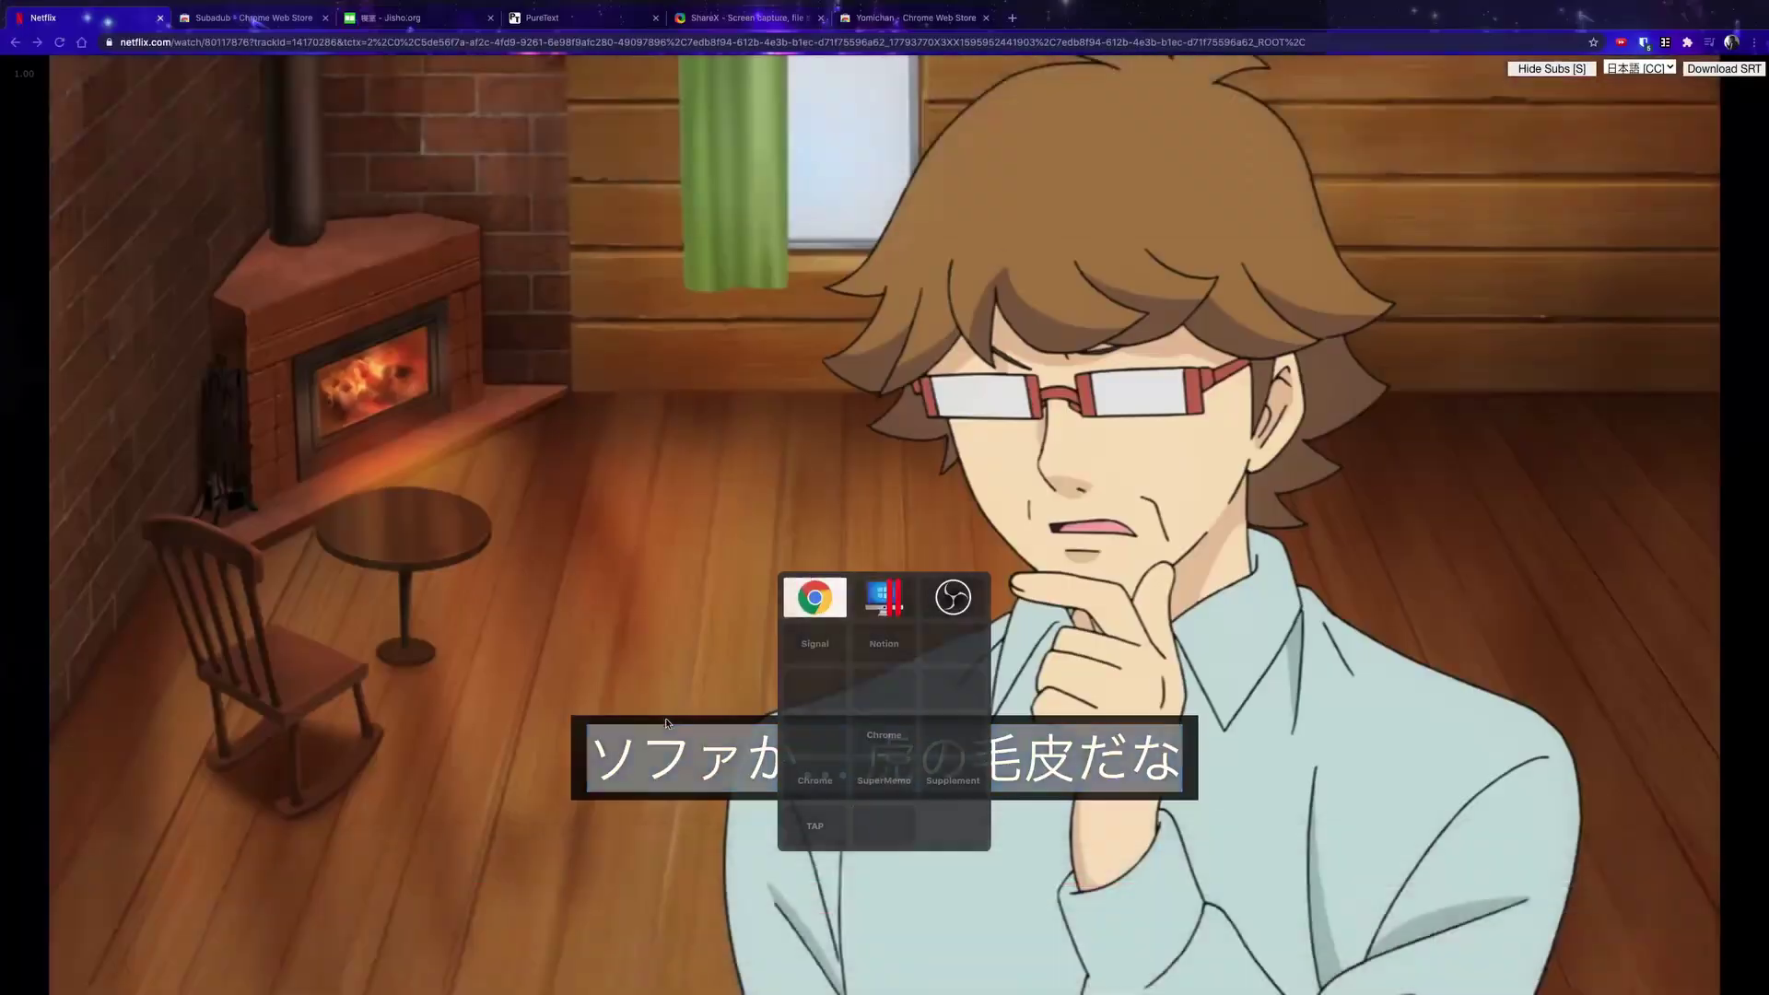
pyautogui.hotkey('alt', 'Tab')
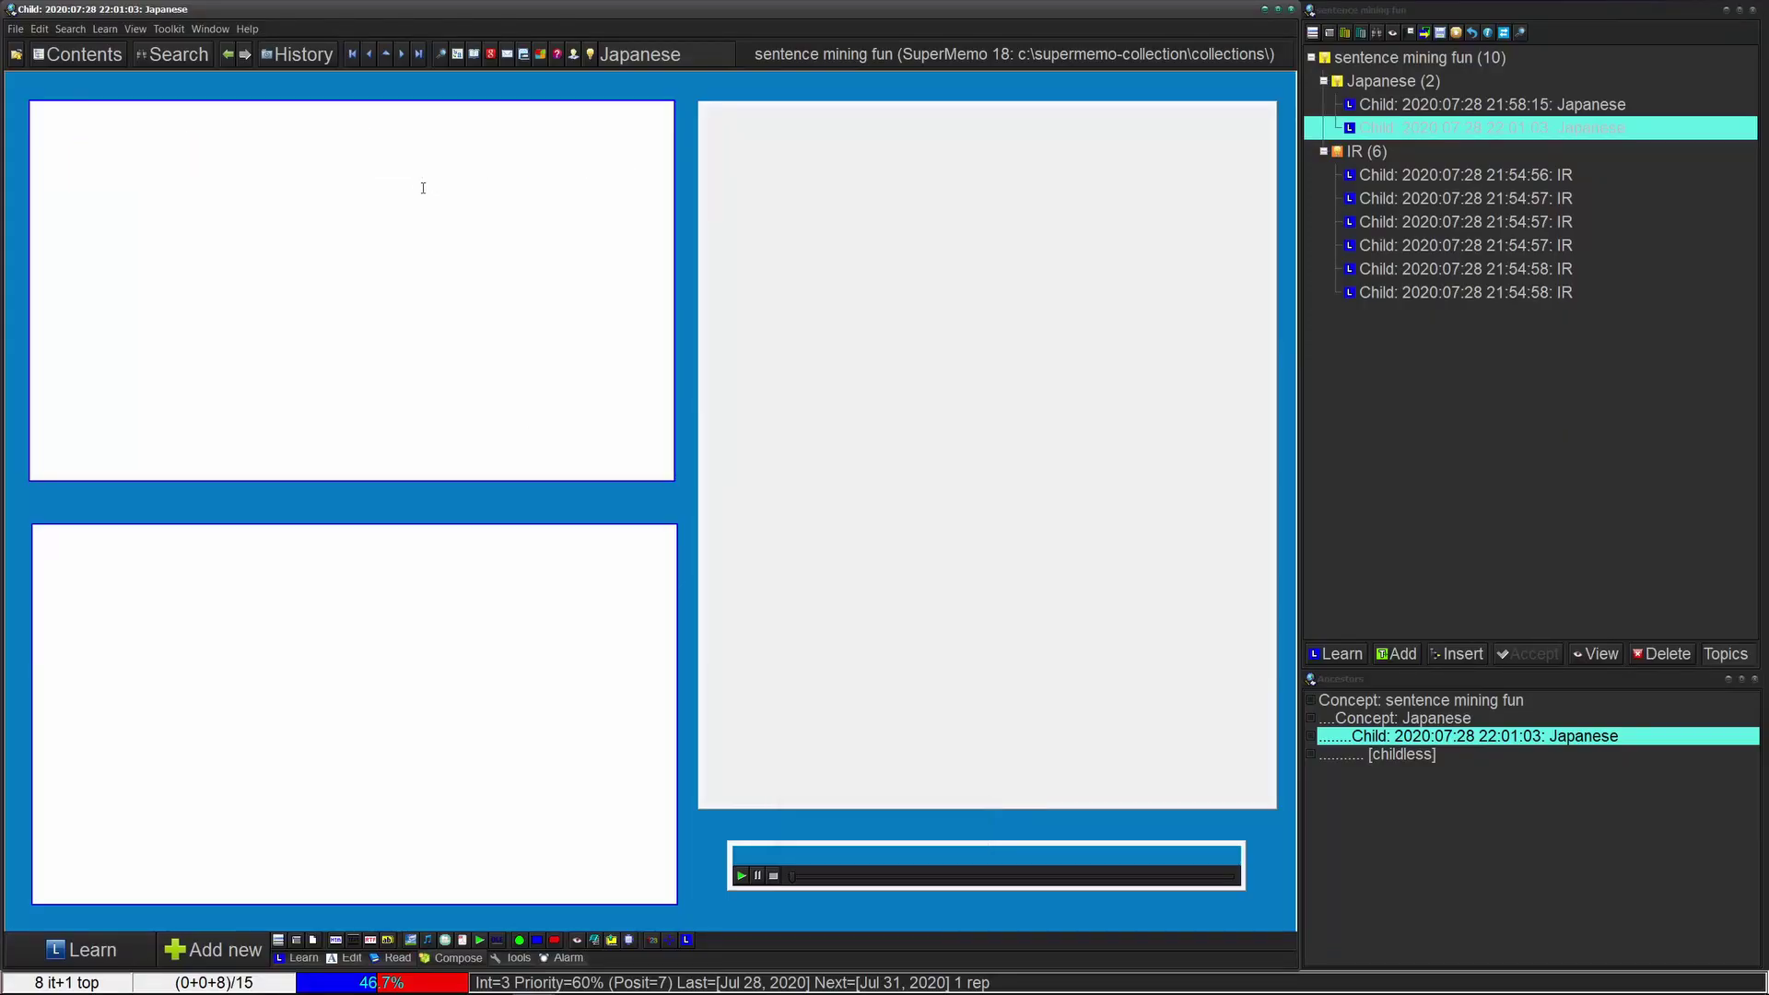
pyautogui.press('Tab')
pyautogui.write('ctrl+shift+f12')
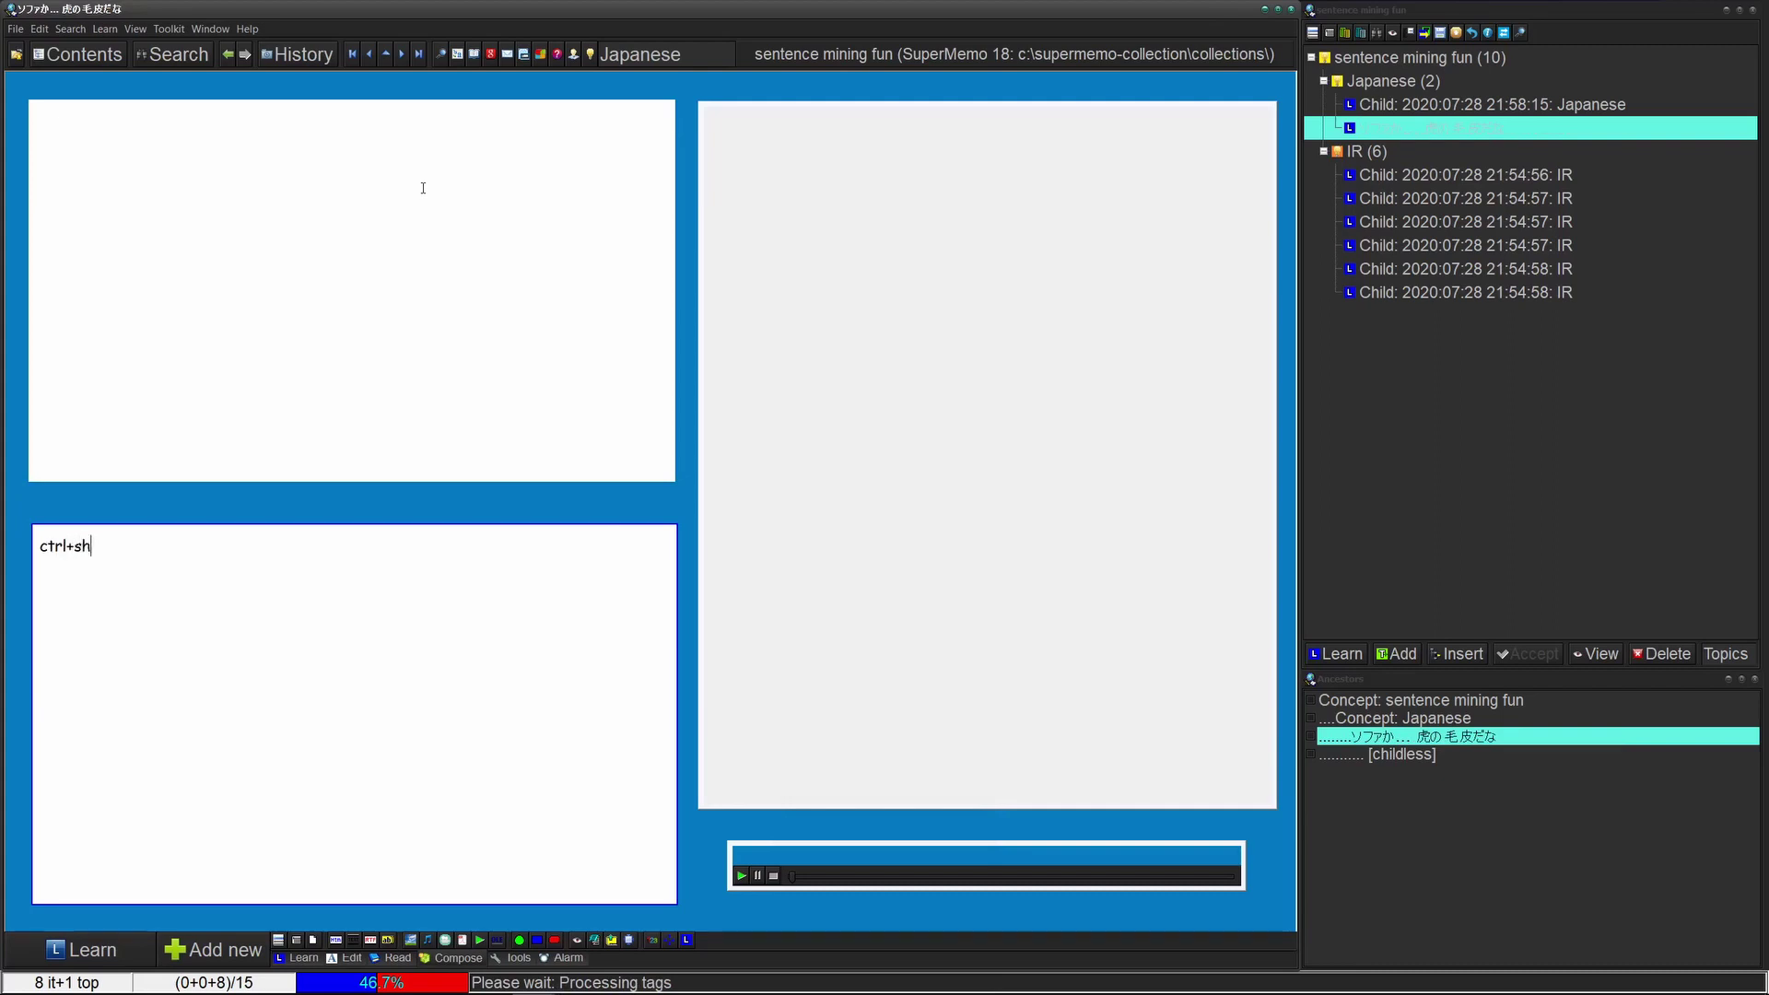
pyautogui.hotkey('ctrl', 'shift', 'F12')
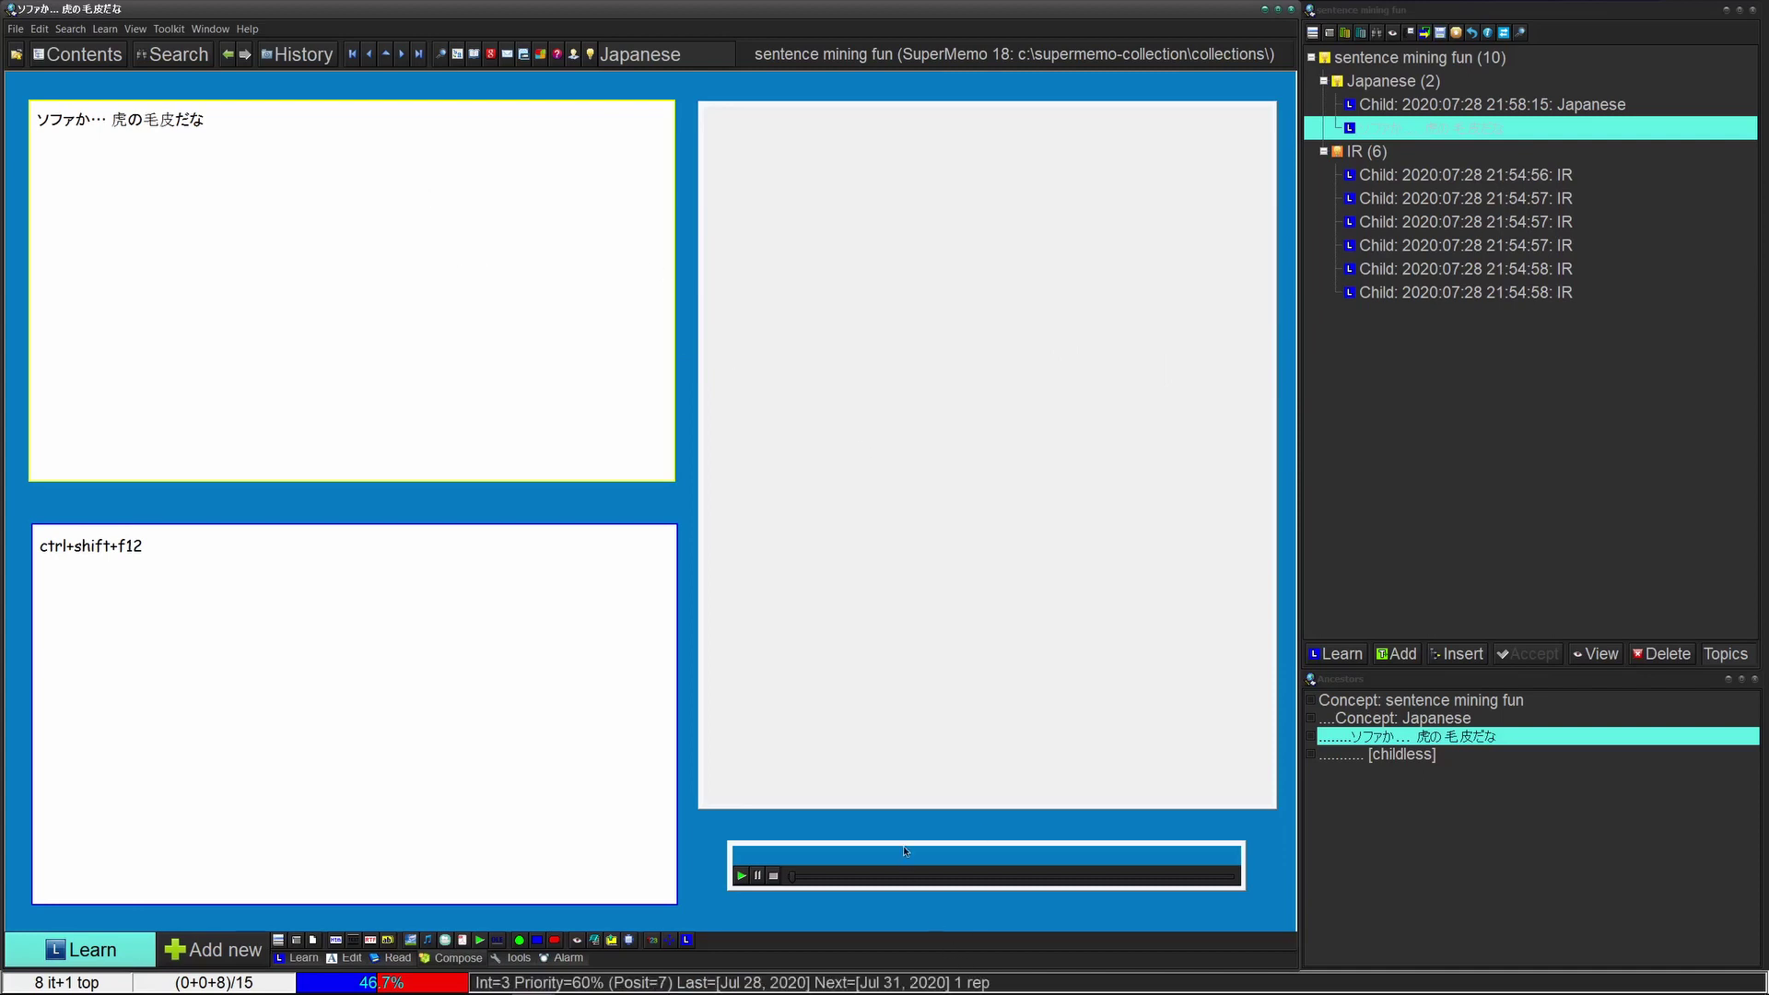
pyautogui.hotkey('alt', 'Tab')
pyautogui.hotkey('alt', 'Tab')
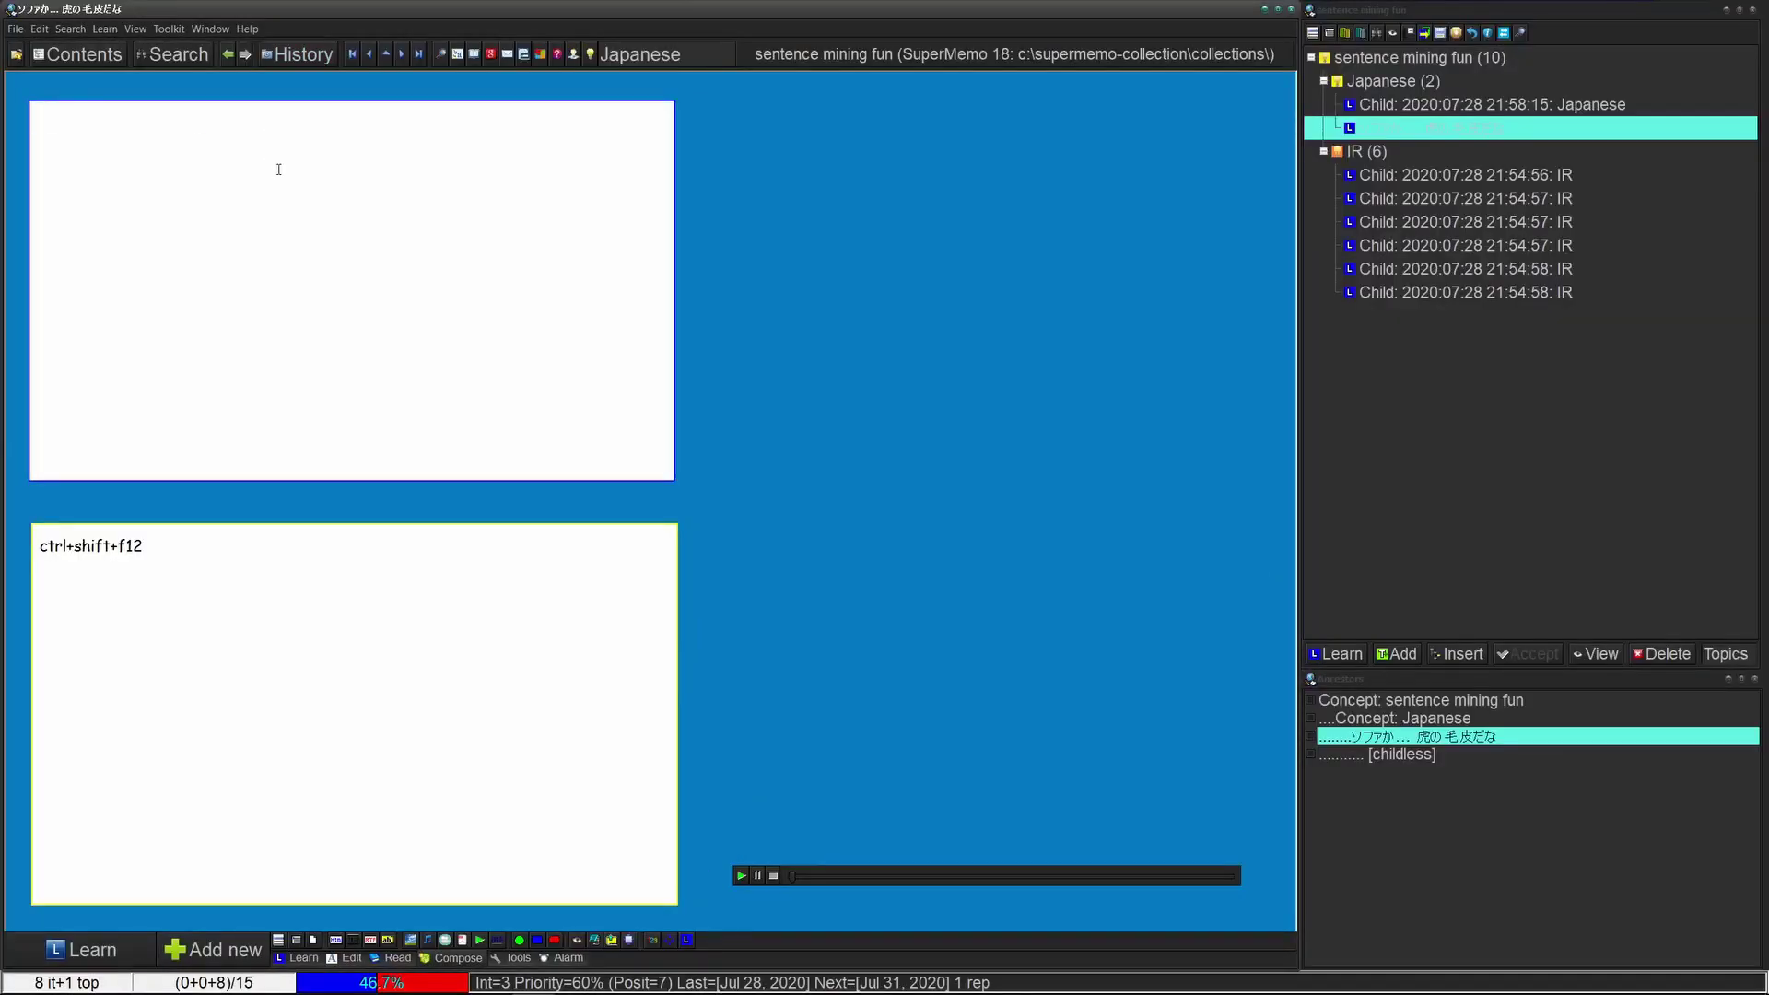
# - Fill the question field with the plain-text subtitle ソファか… 虎の毛皮だな and open the PureText options
pyautogui.write('ソファか… 虎の毛皮だな')
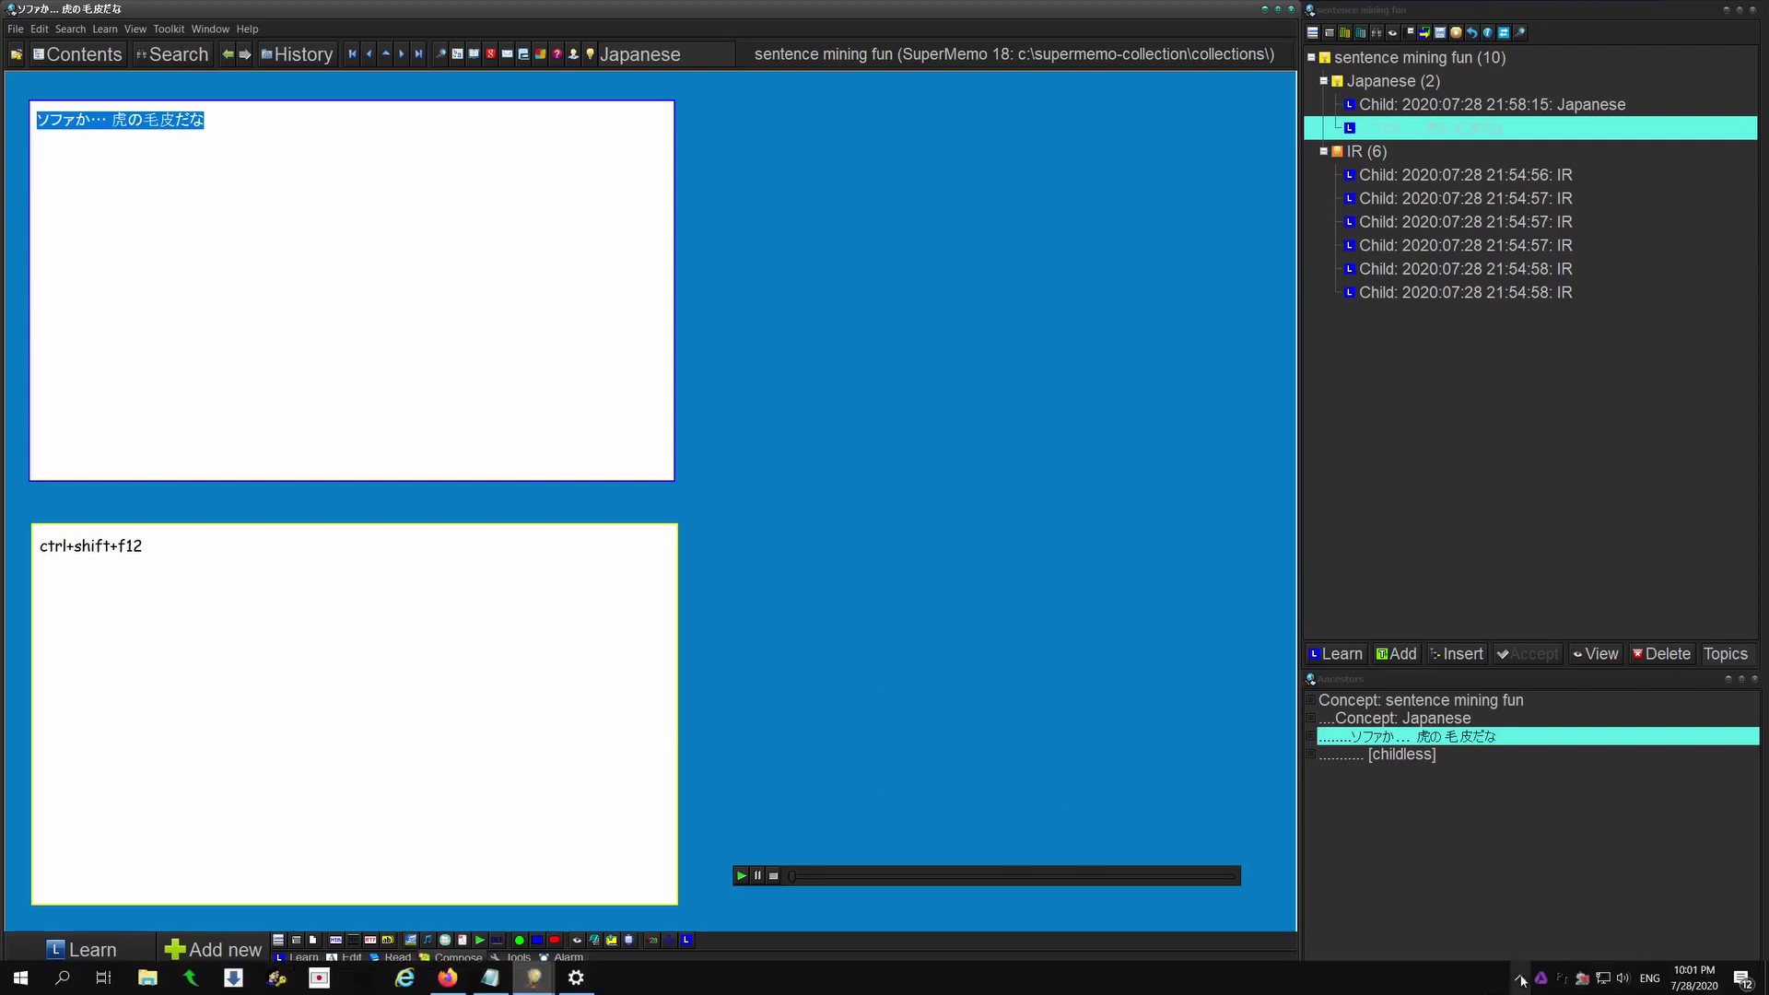
pyautogui.rightClick(1565, 979)
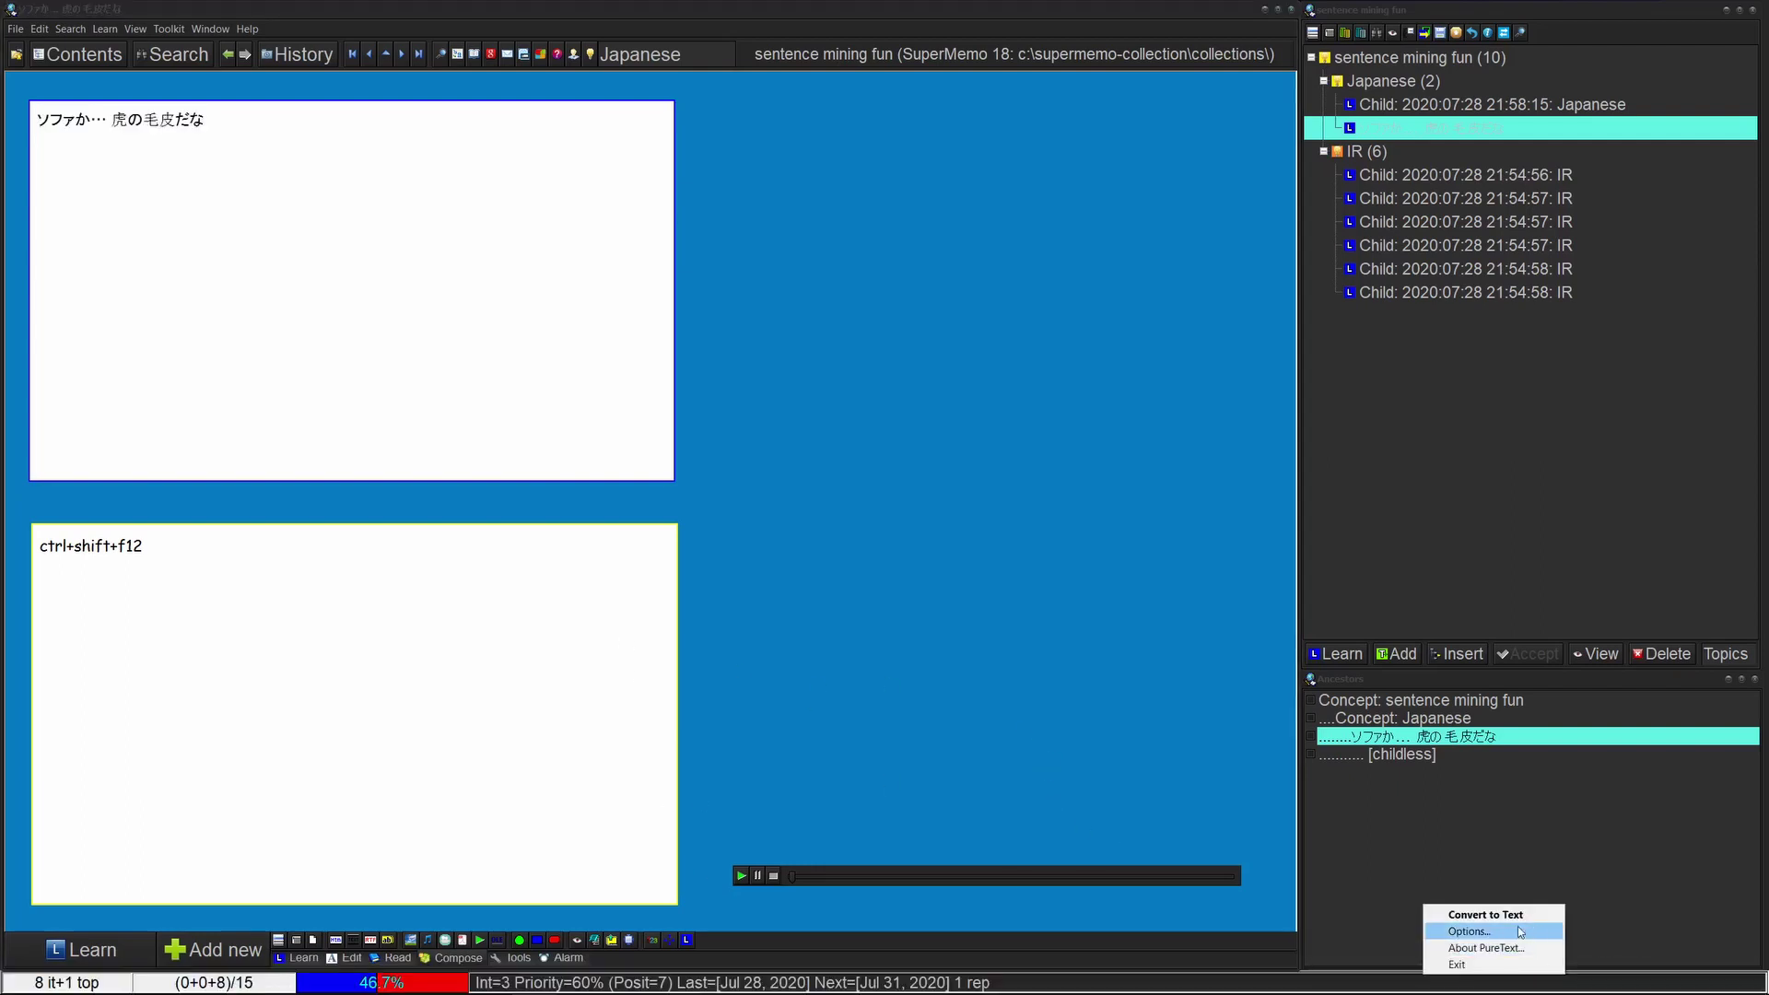
pyautogui.click(1456, 934)
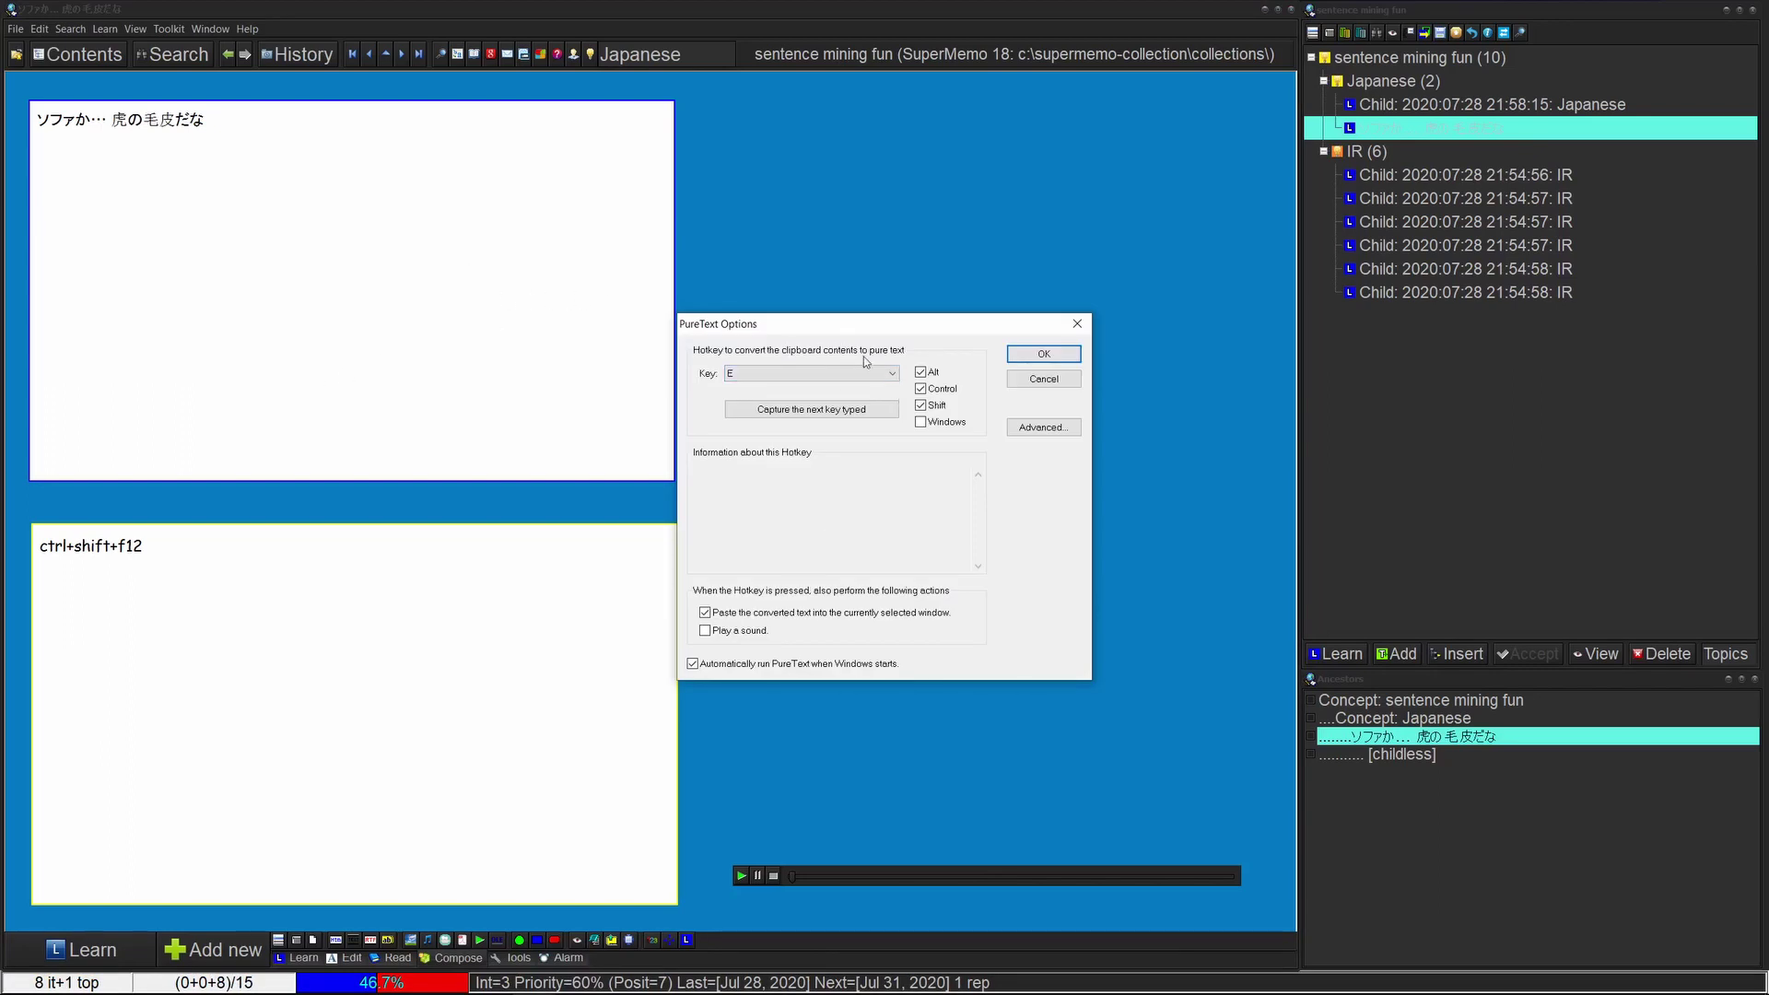
# - Paste the formatted Netflix subtitle over the question text and convert it to plain text with the PureText hotkey
pyautogui.click(348, 242)
pyautogui.hotkey('ctrl', 'a')
pyautogui.hotkey('ctrl', 'c')
pyautogui.click(350, 242)
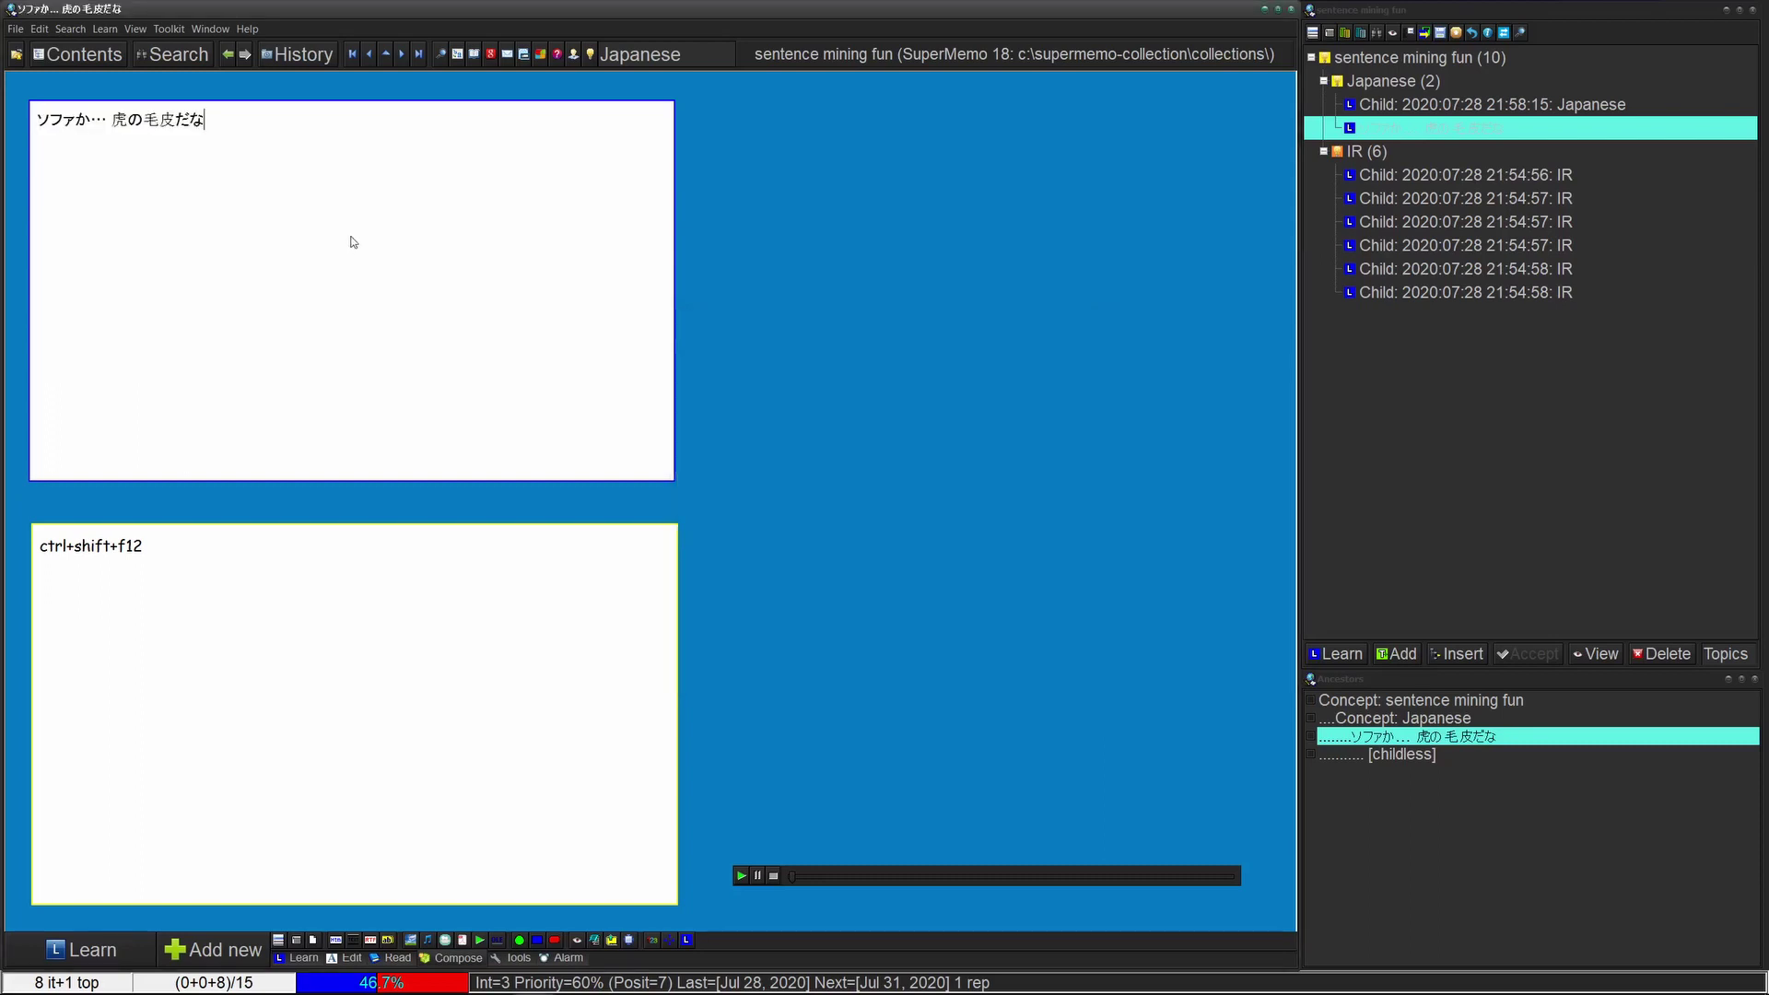
pyautogui.hotkey('alt', 'Tab')
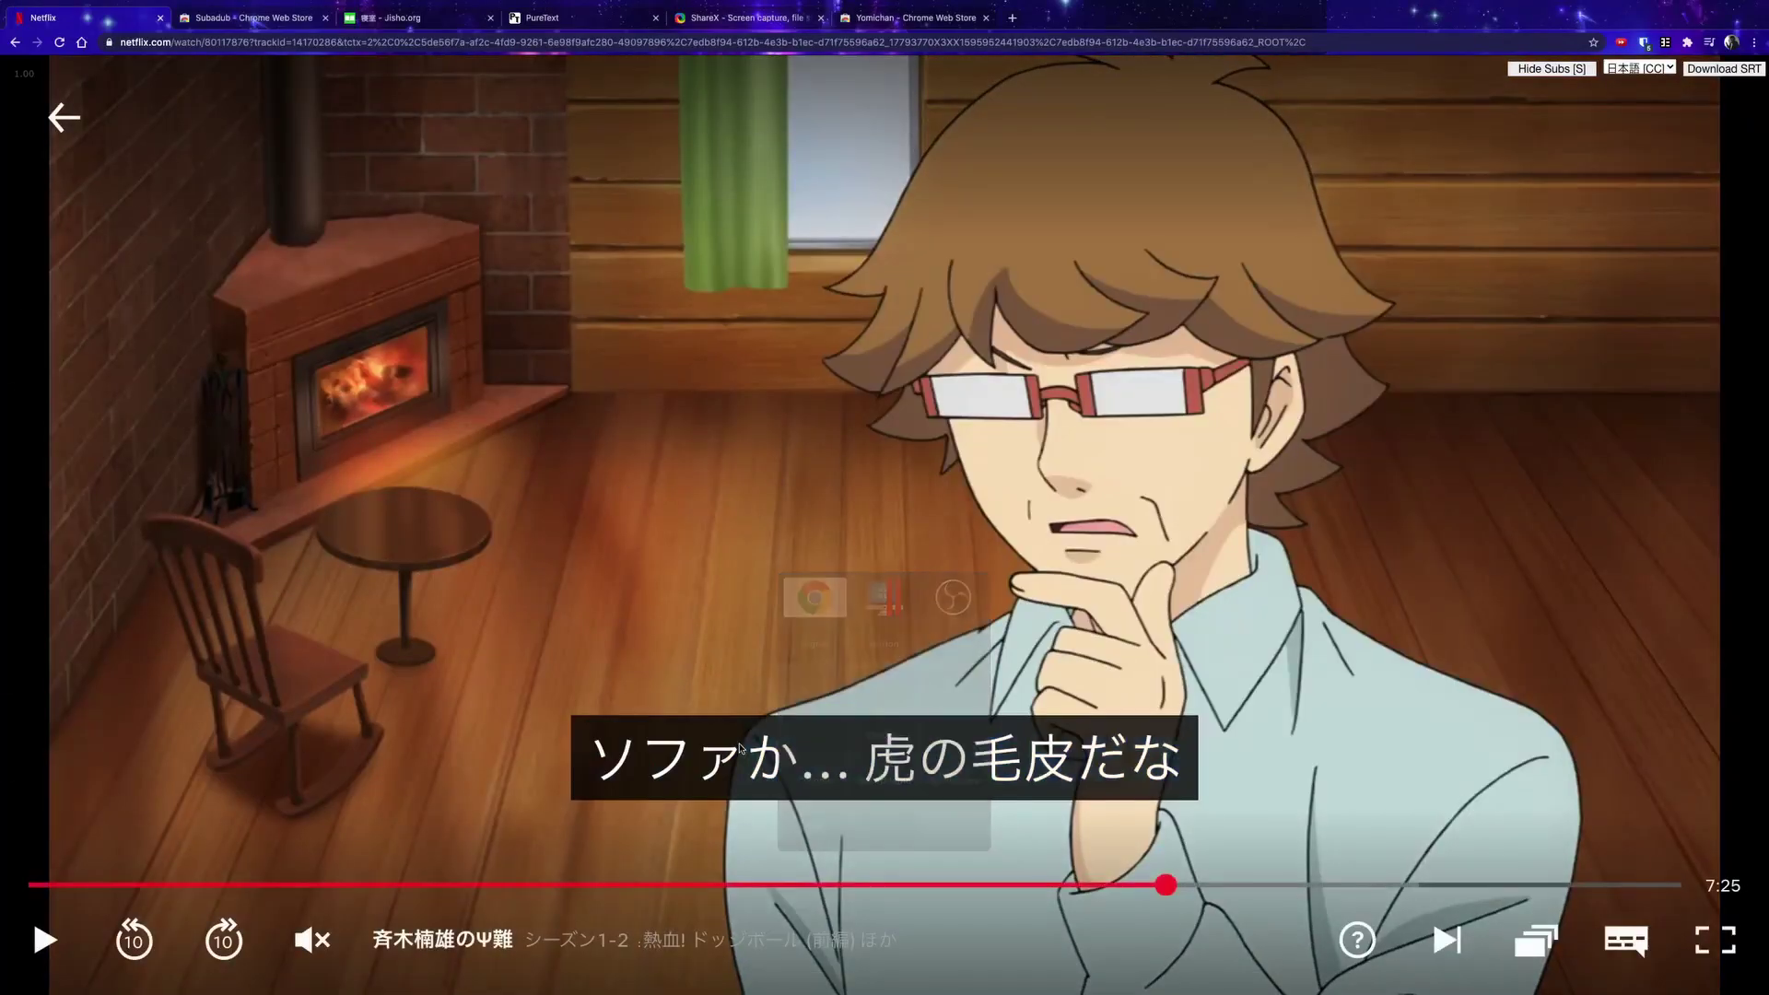
pyautogui.hotkey('alt', 'Tab')
pyautogui.hotkey('ctrl', 'a')
pyautogui.hotkey('ctrl', 'v')
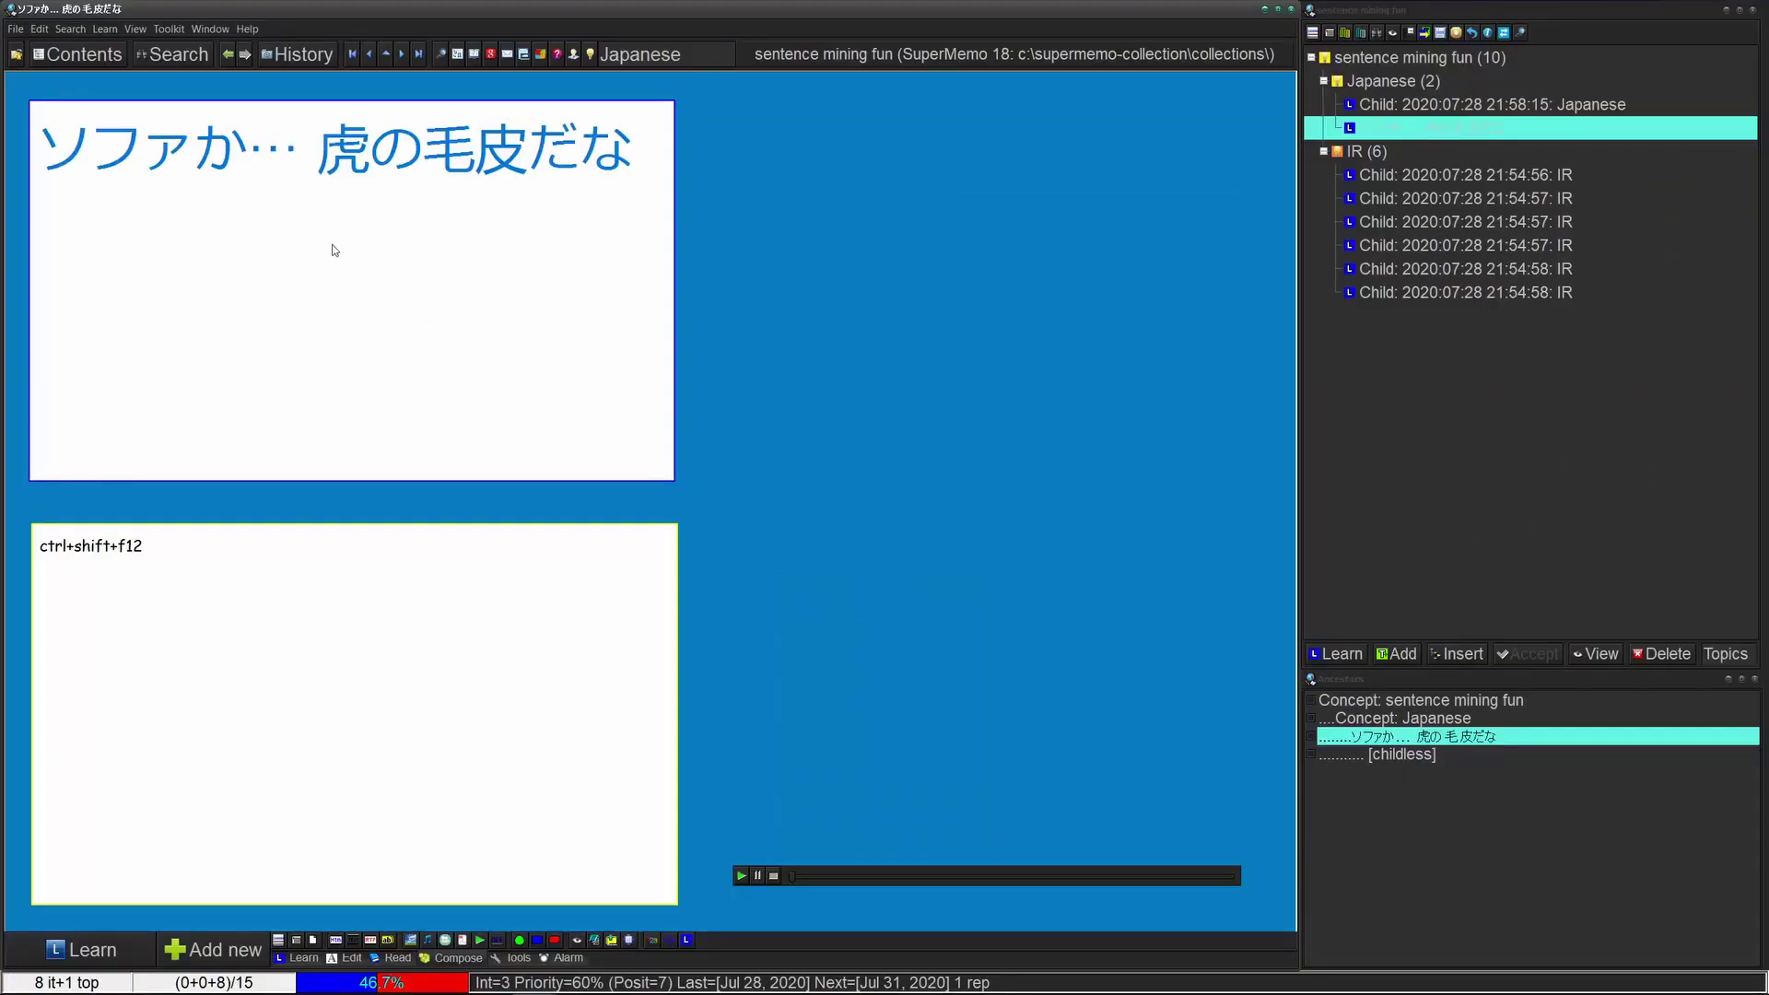
pyautogui.hotkey('ctrl', 'shift', 'f12')
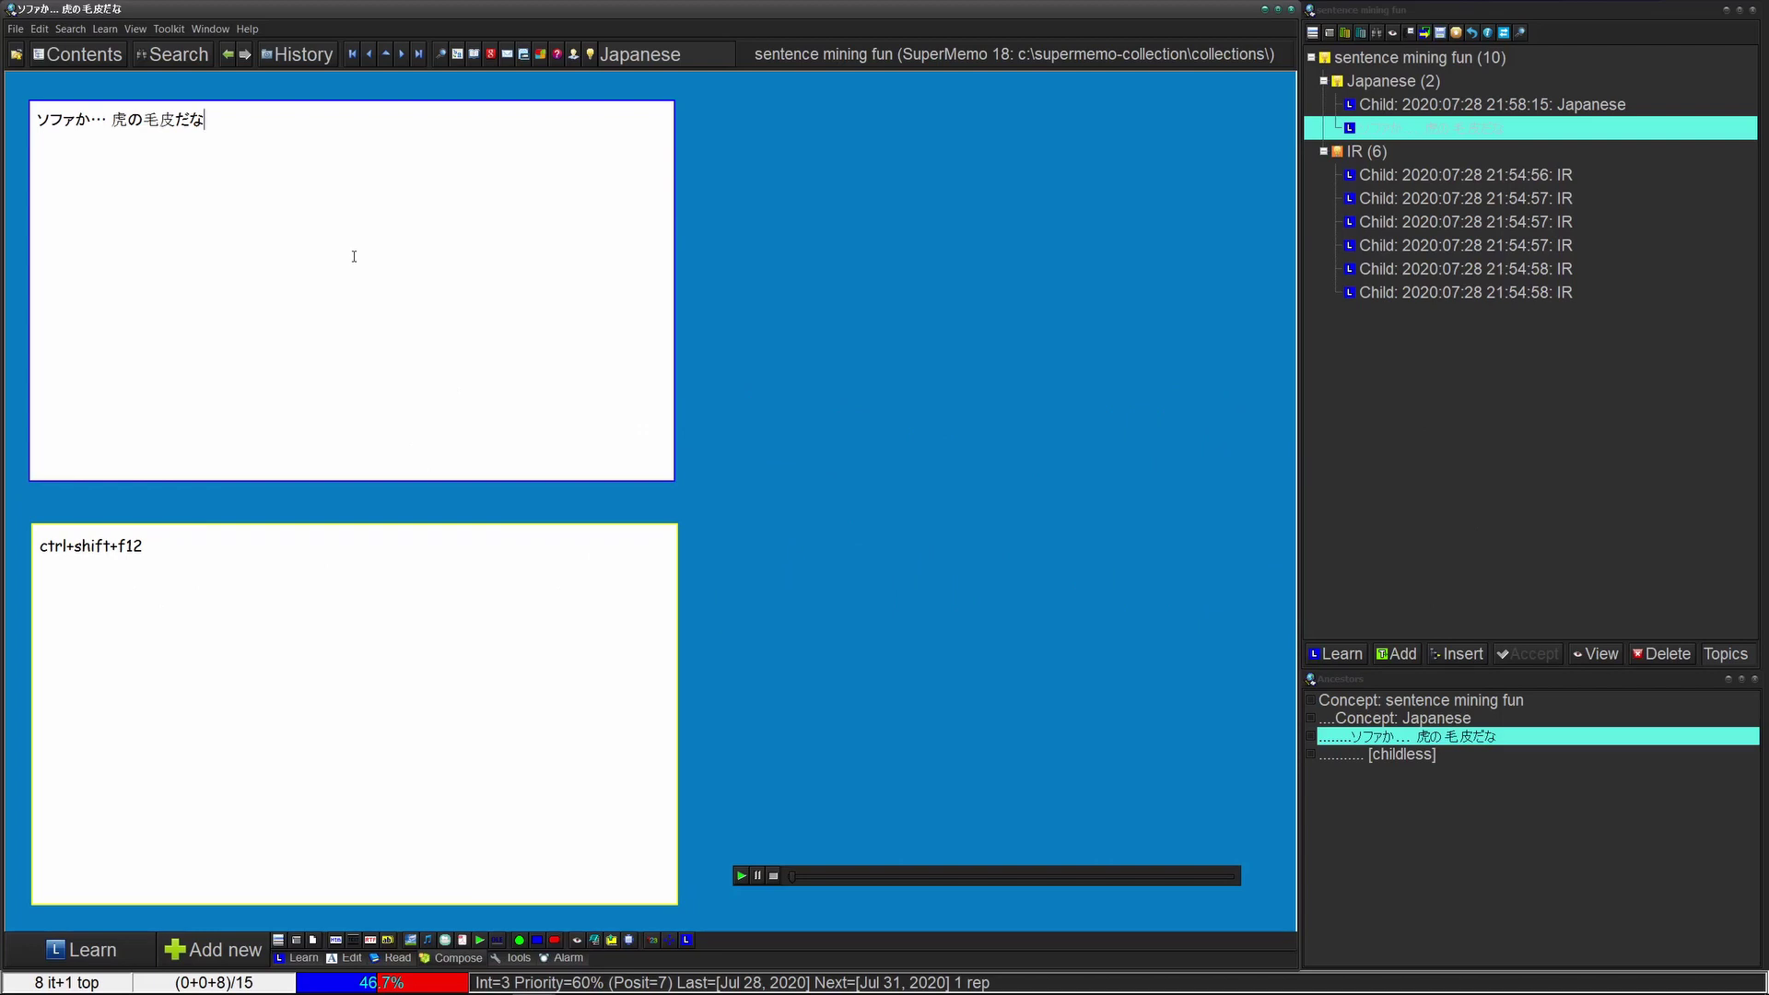
# - Select the answer field's text and the word 毛皮 in the question, and copy 毛皮 from the Netflix subtitle
pyautogui.hotkey('ctrl', 't')
pyautogui.hotkey('ctrl', 'a')
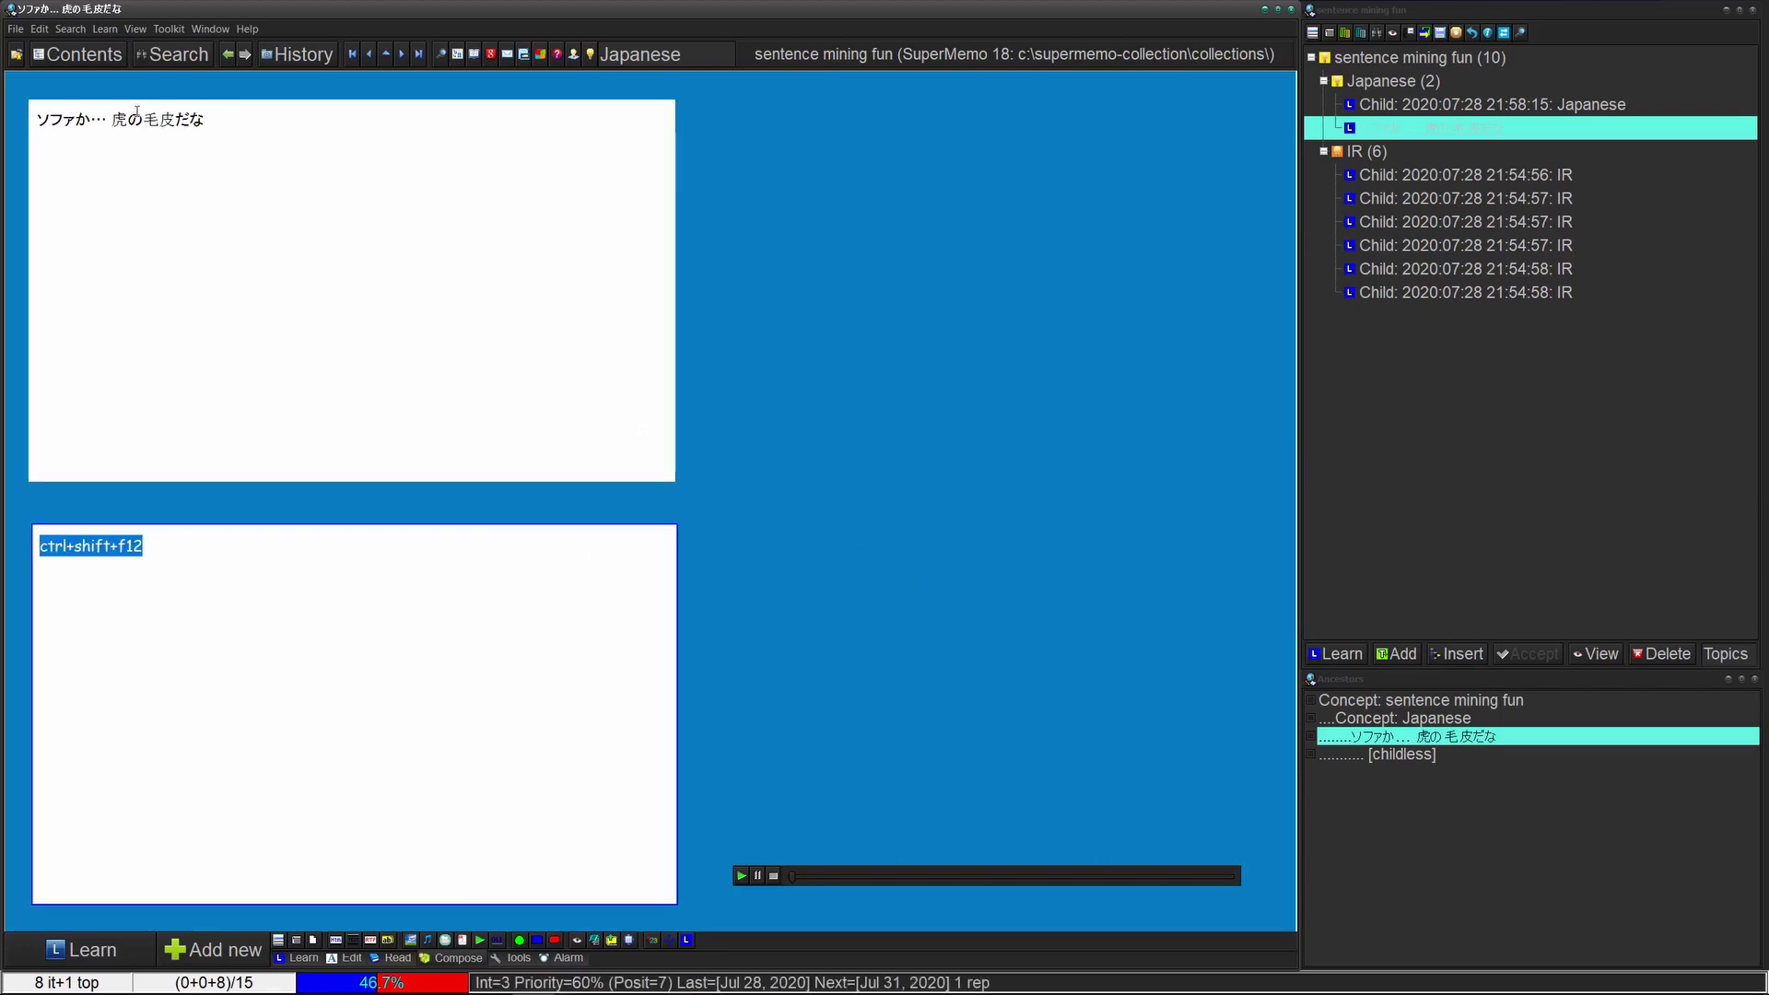
pyautogui.click(130, 117)
pyautogui.press('Right')
pyautogui.hotkey('shift', 'Right')
pyautogui.hotkey('shift', 'Right')
pyautogui.press('super+Tab')
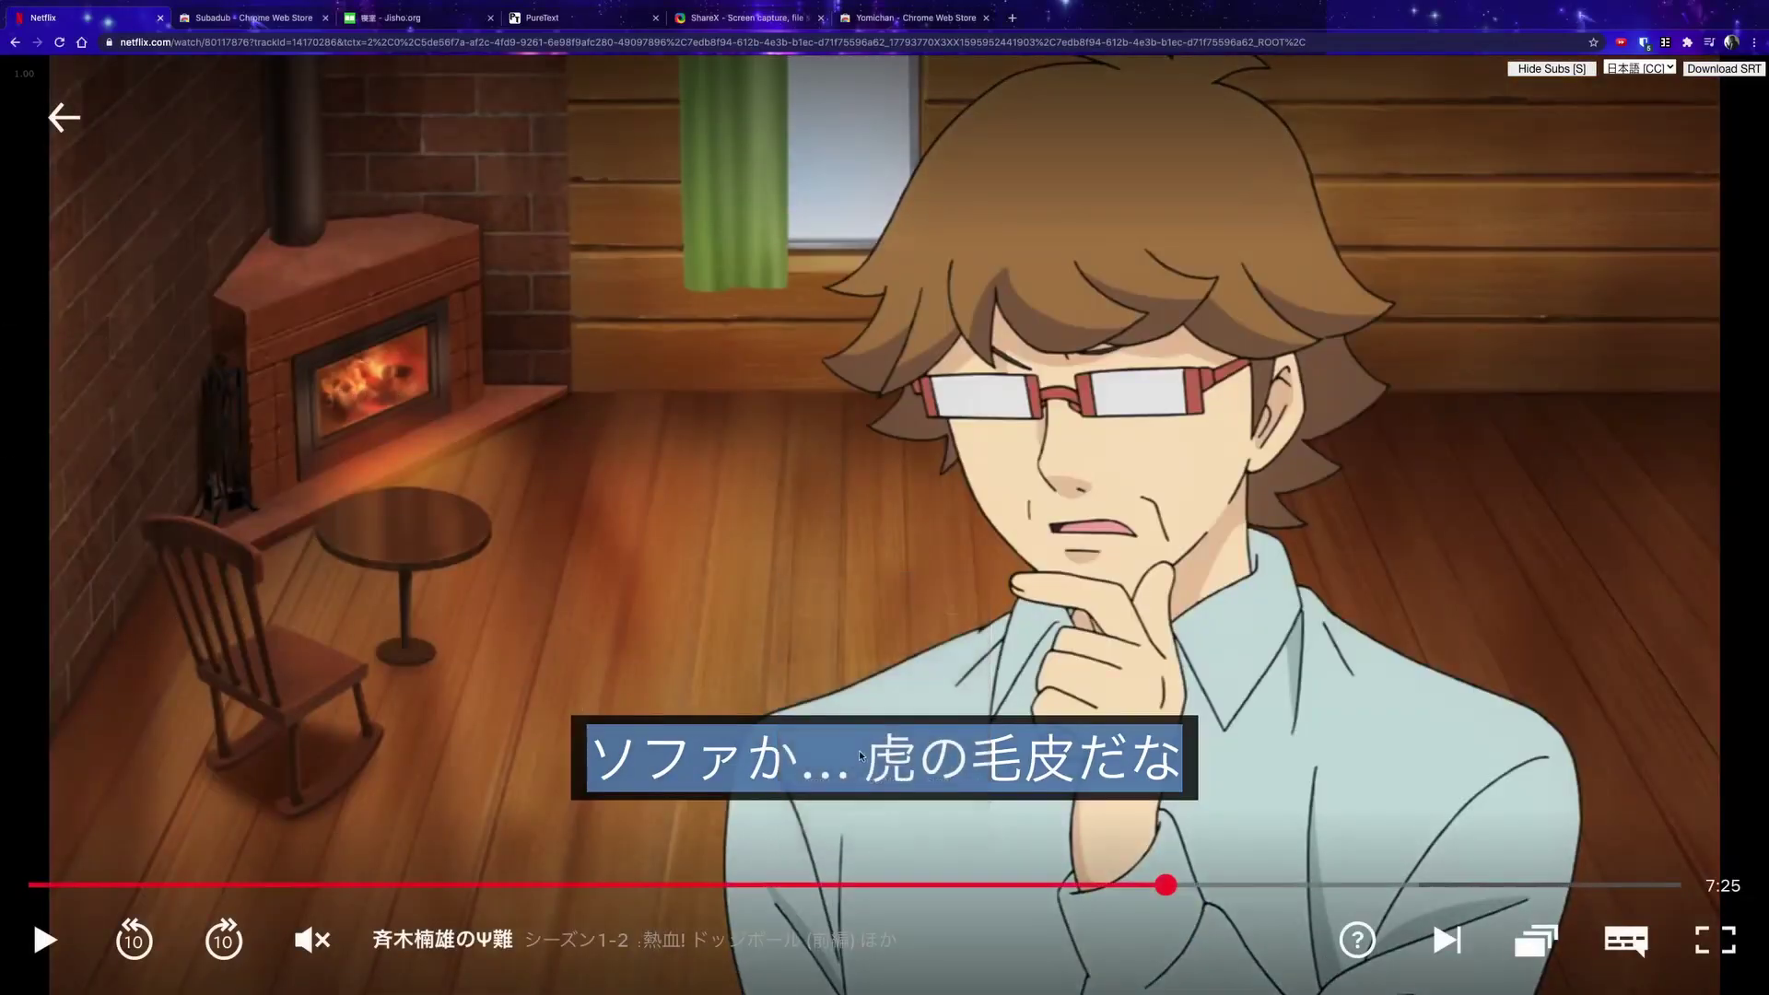
pyautogui.moveTo(1002, 759); pyautogui.dragTo(1062, 758)
pyautogui.hotkey('ctrl', 'c')
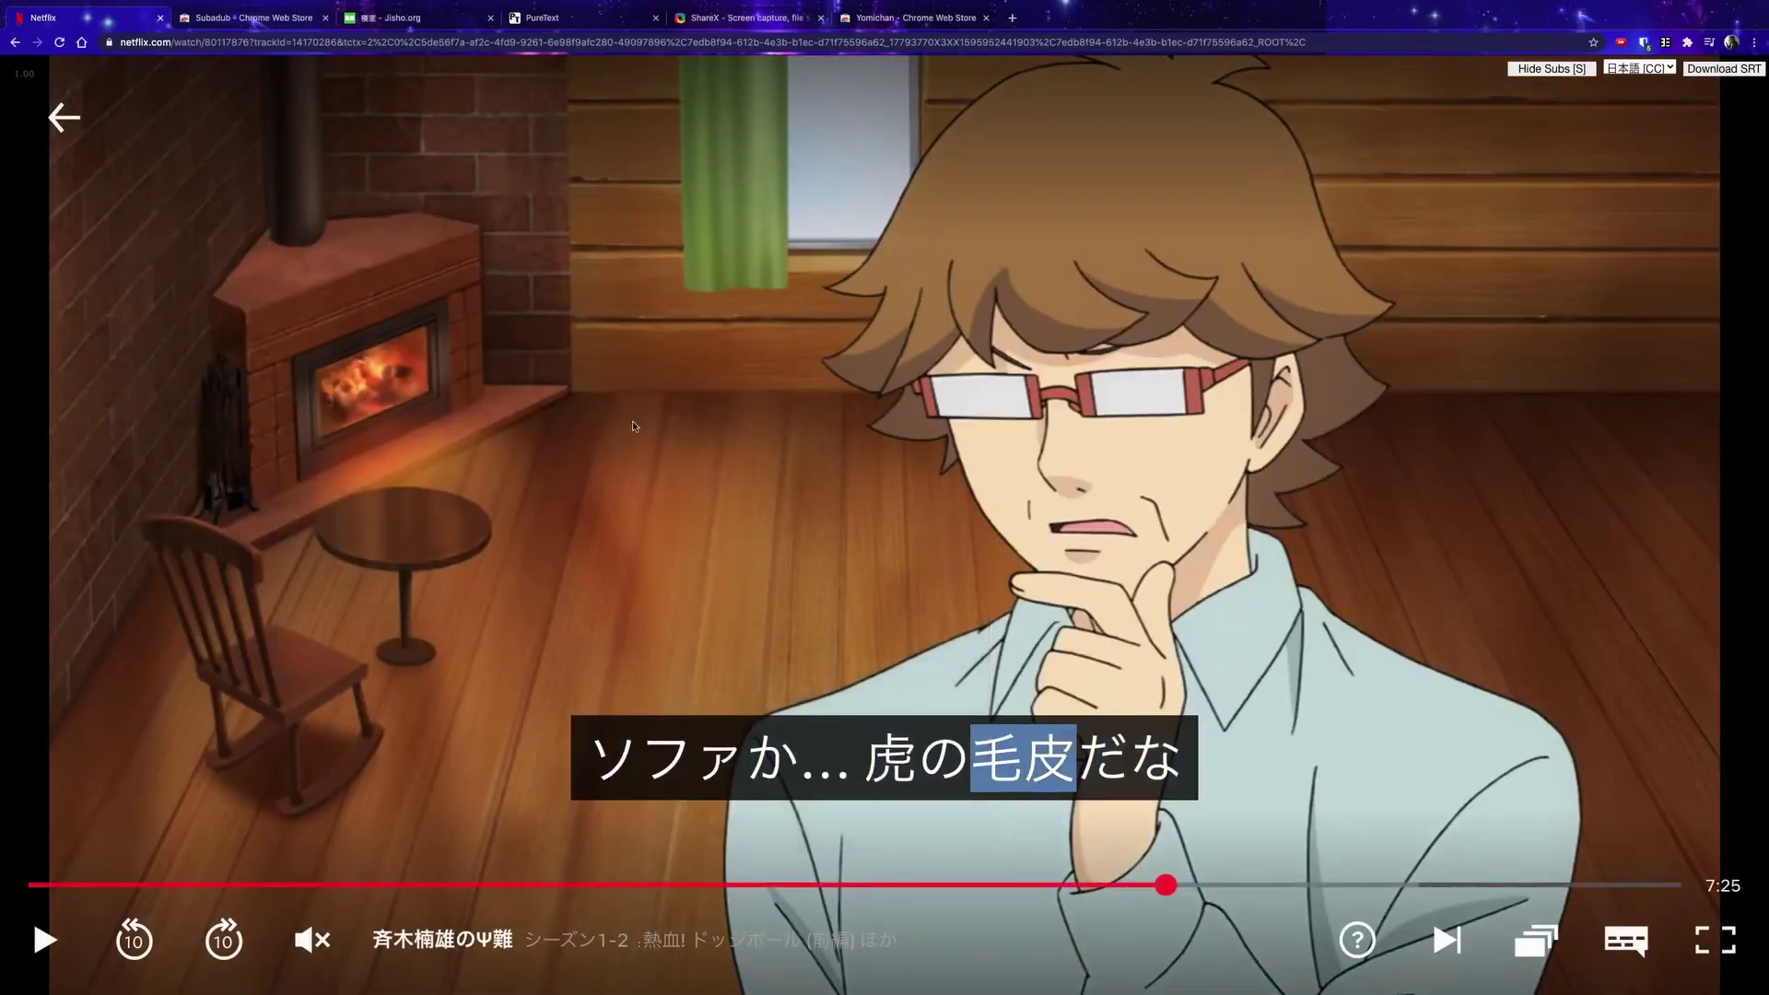
# - Look up 毛皮 on Jisho in place of the previous search term
pyautogui.hotkey('ctrl', 'Tab')
pyautogui.click(476, 14)
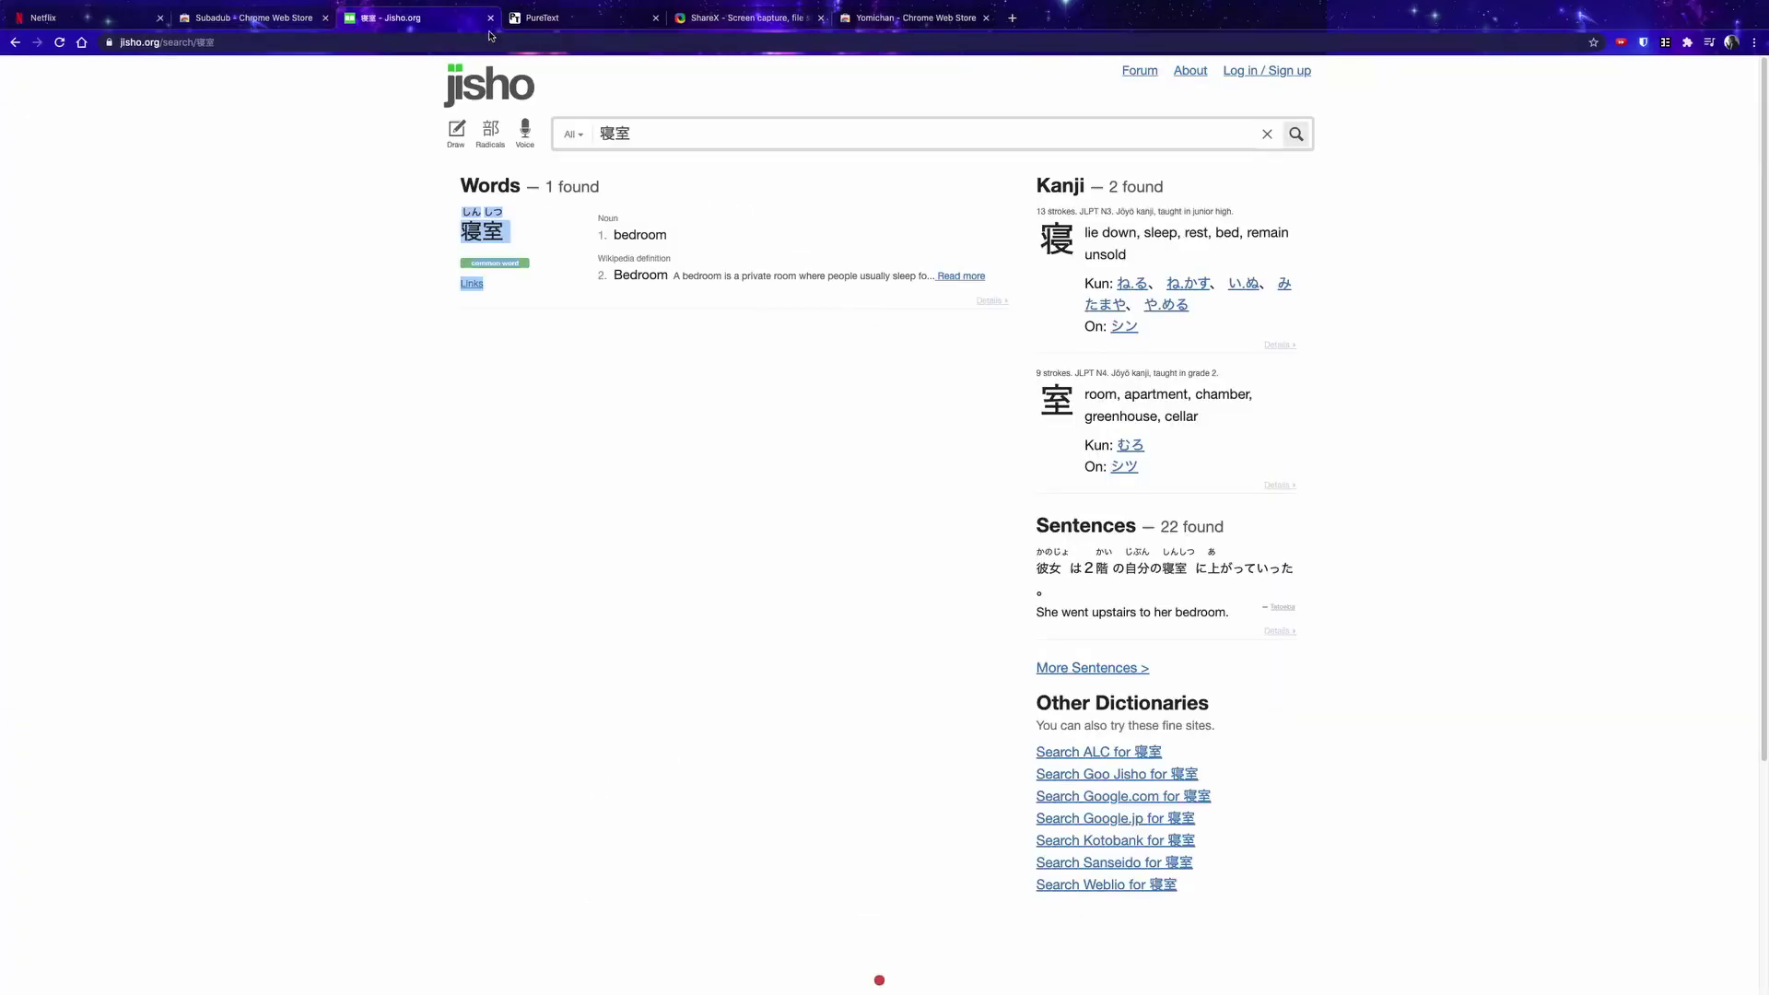
pyautogui.click(711, 143)
pyautogui.hotkey('ctrl', 'a')
pyautogui.hotkey('ctrl', 'v')
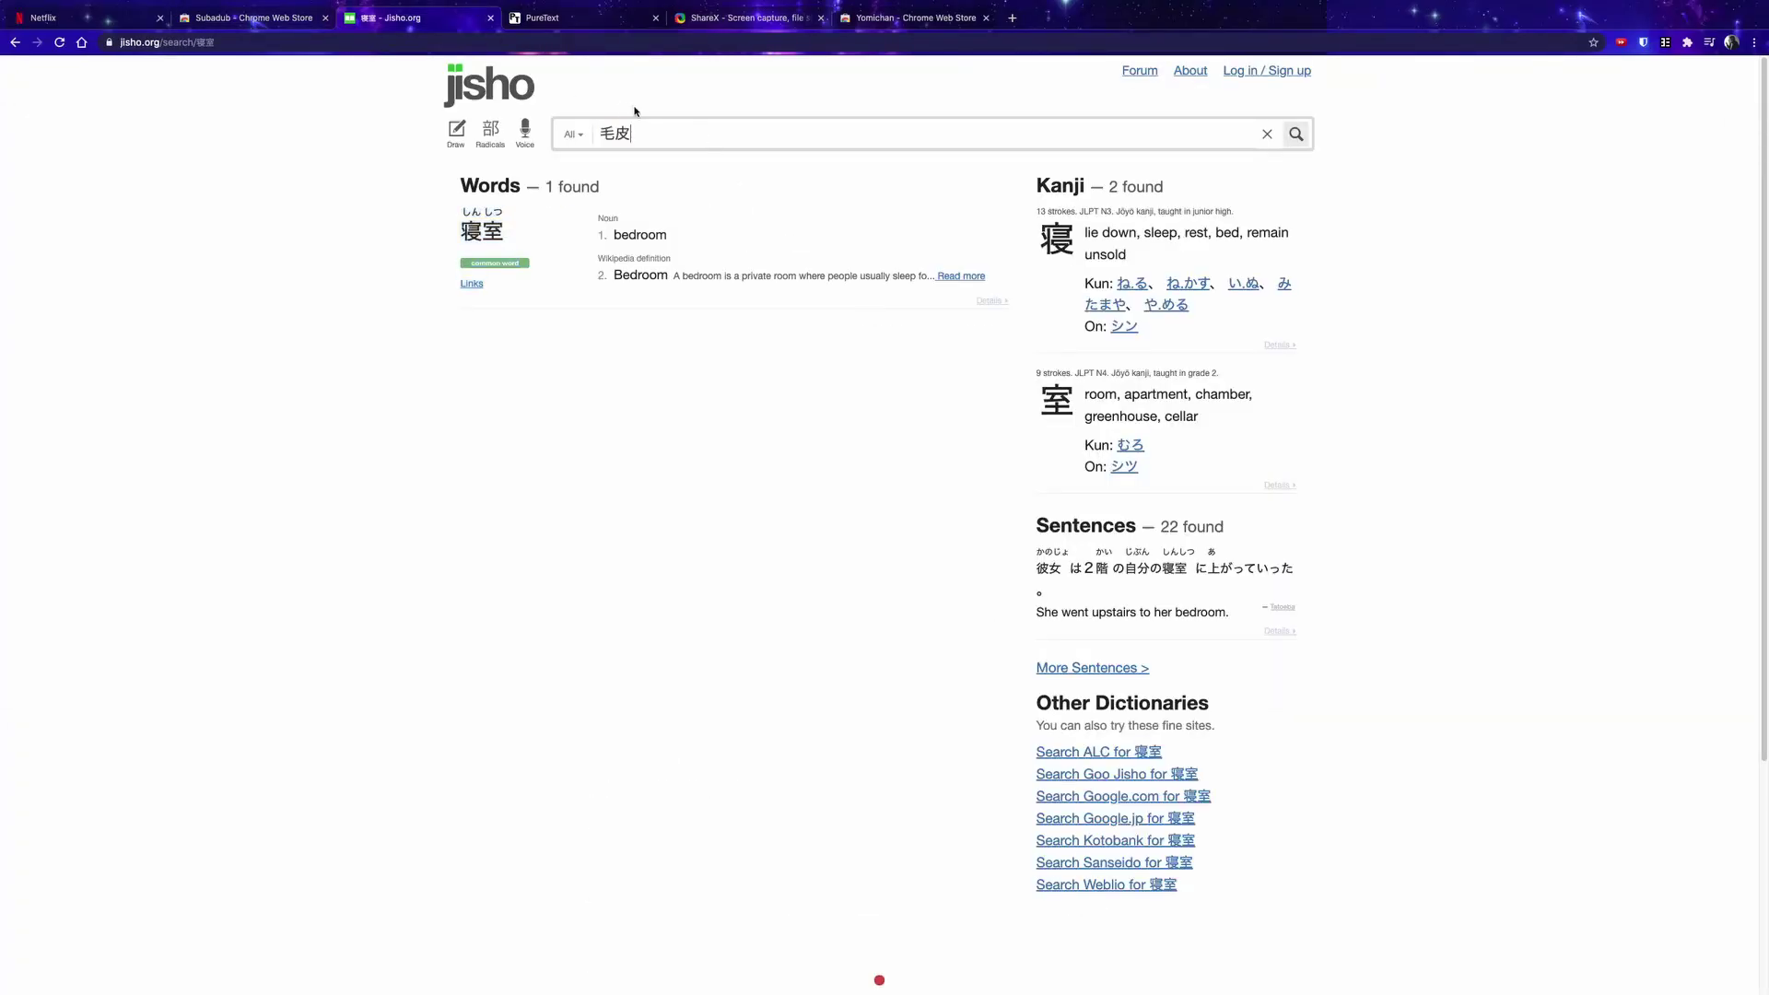
pyautogui.press('Return')
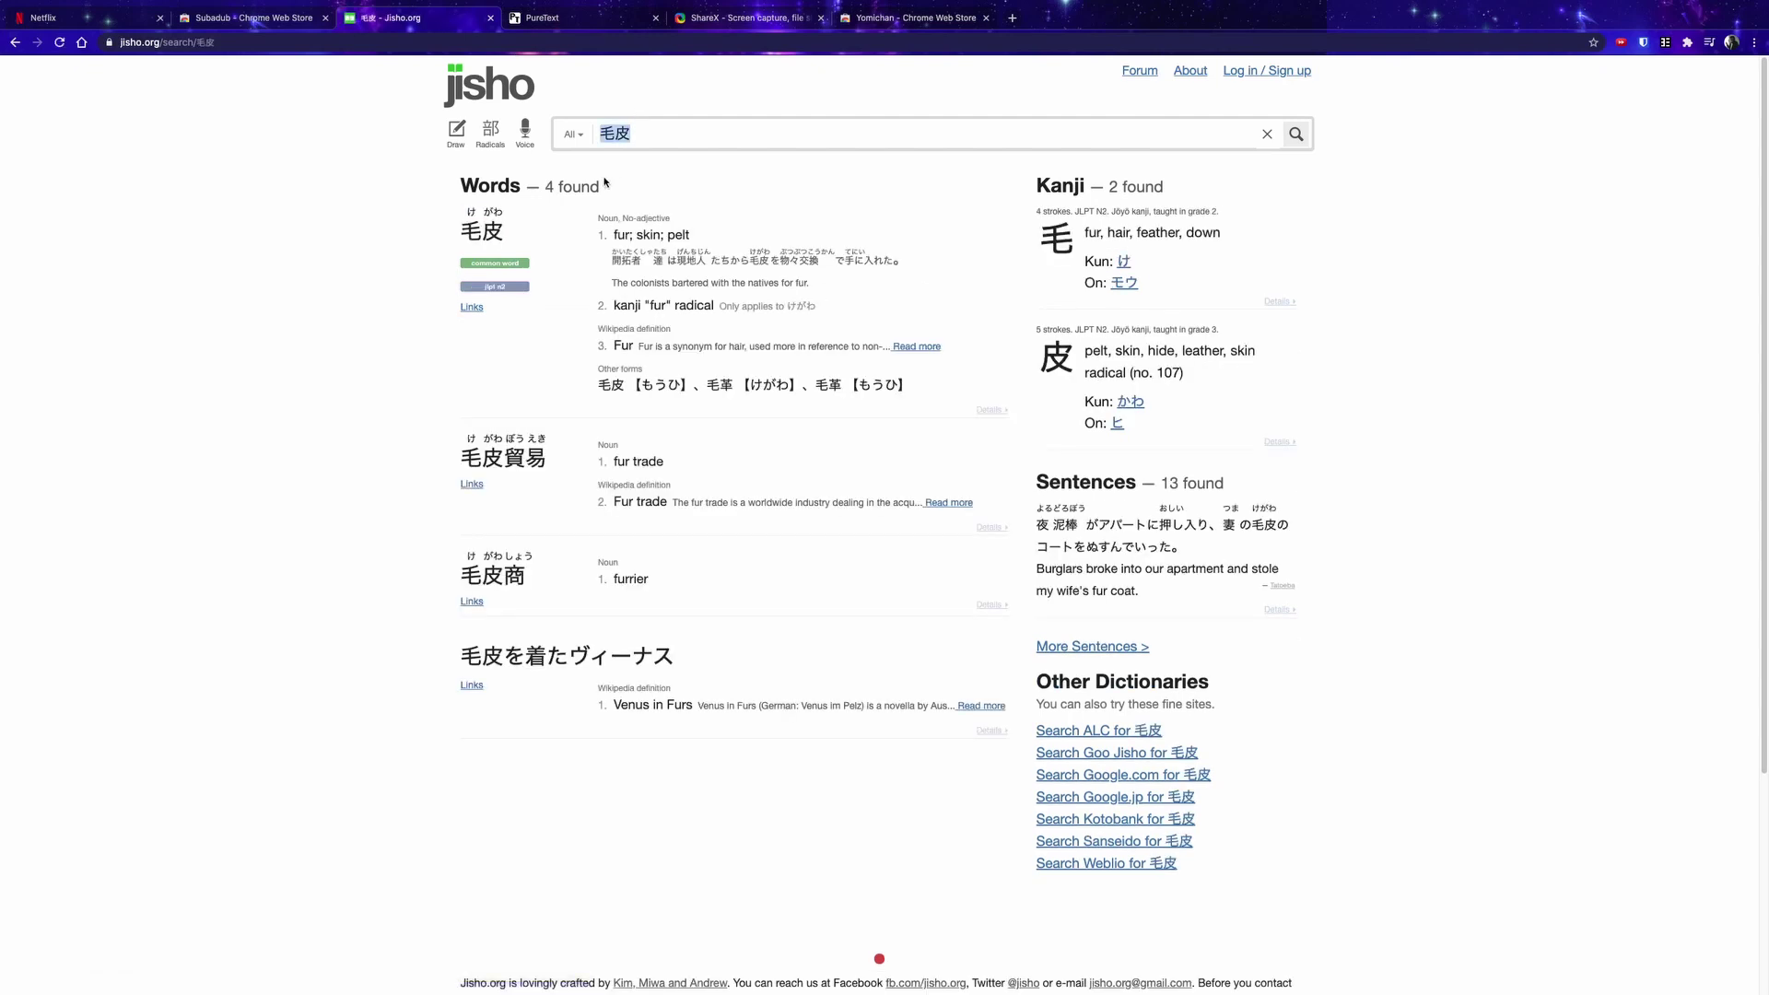
# - Copy the first Jisho entry for 毛皮 and paste it over the text in the SuperMemo answer field
pyautogui.click(449, 204)
pyautogui.moveTo(449, 204); pyautogui.dragTo(925, 387)
pyautogui.hotkey('alt', 'Tab')
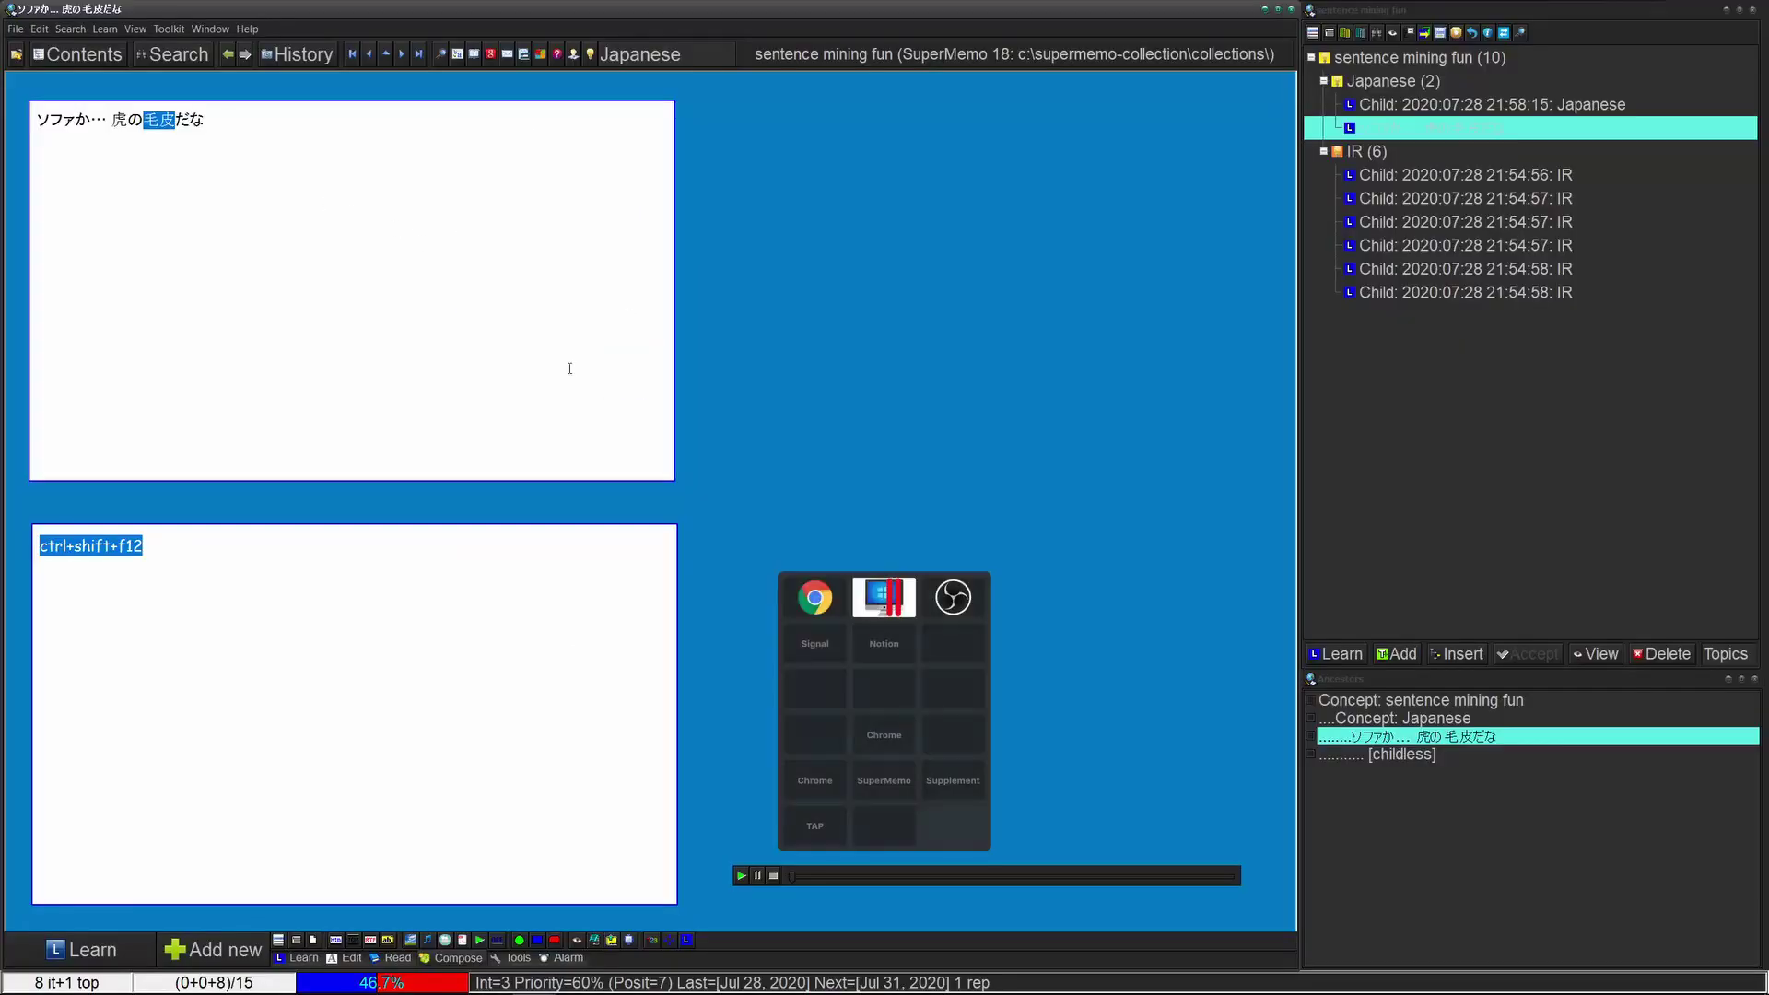
pyautogui.hotkey('ctrl', 'v')
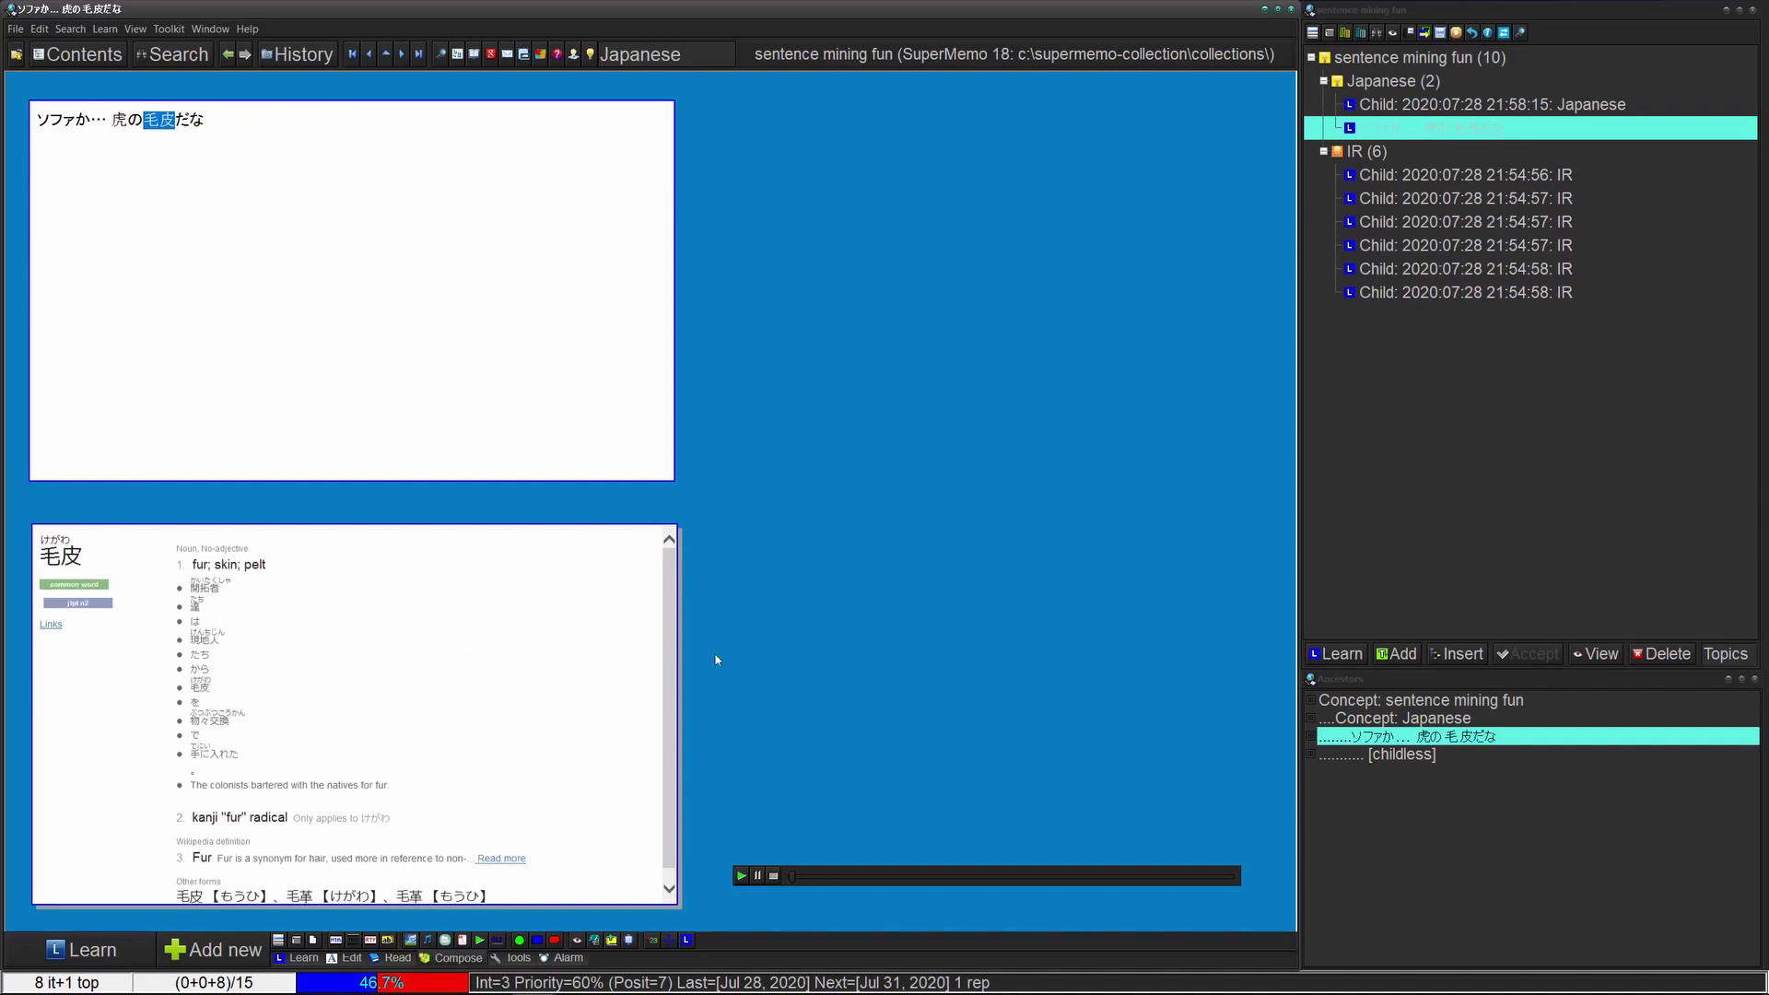
# - Return to the Netflix episode, clear the subtitle selection and capture a screenshot of the paused scene including its subtitle
pyautogui.hotkey('alt', 'Tab')
pyautogui.hotkey('ctrl', 'shift', 'Tab')
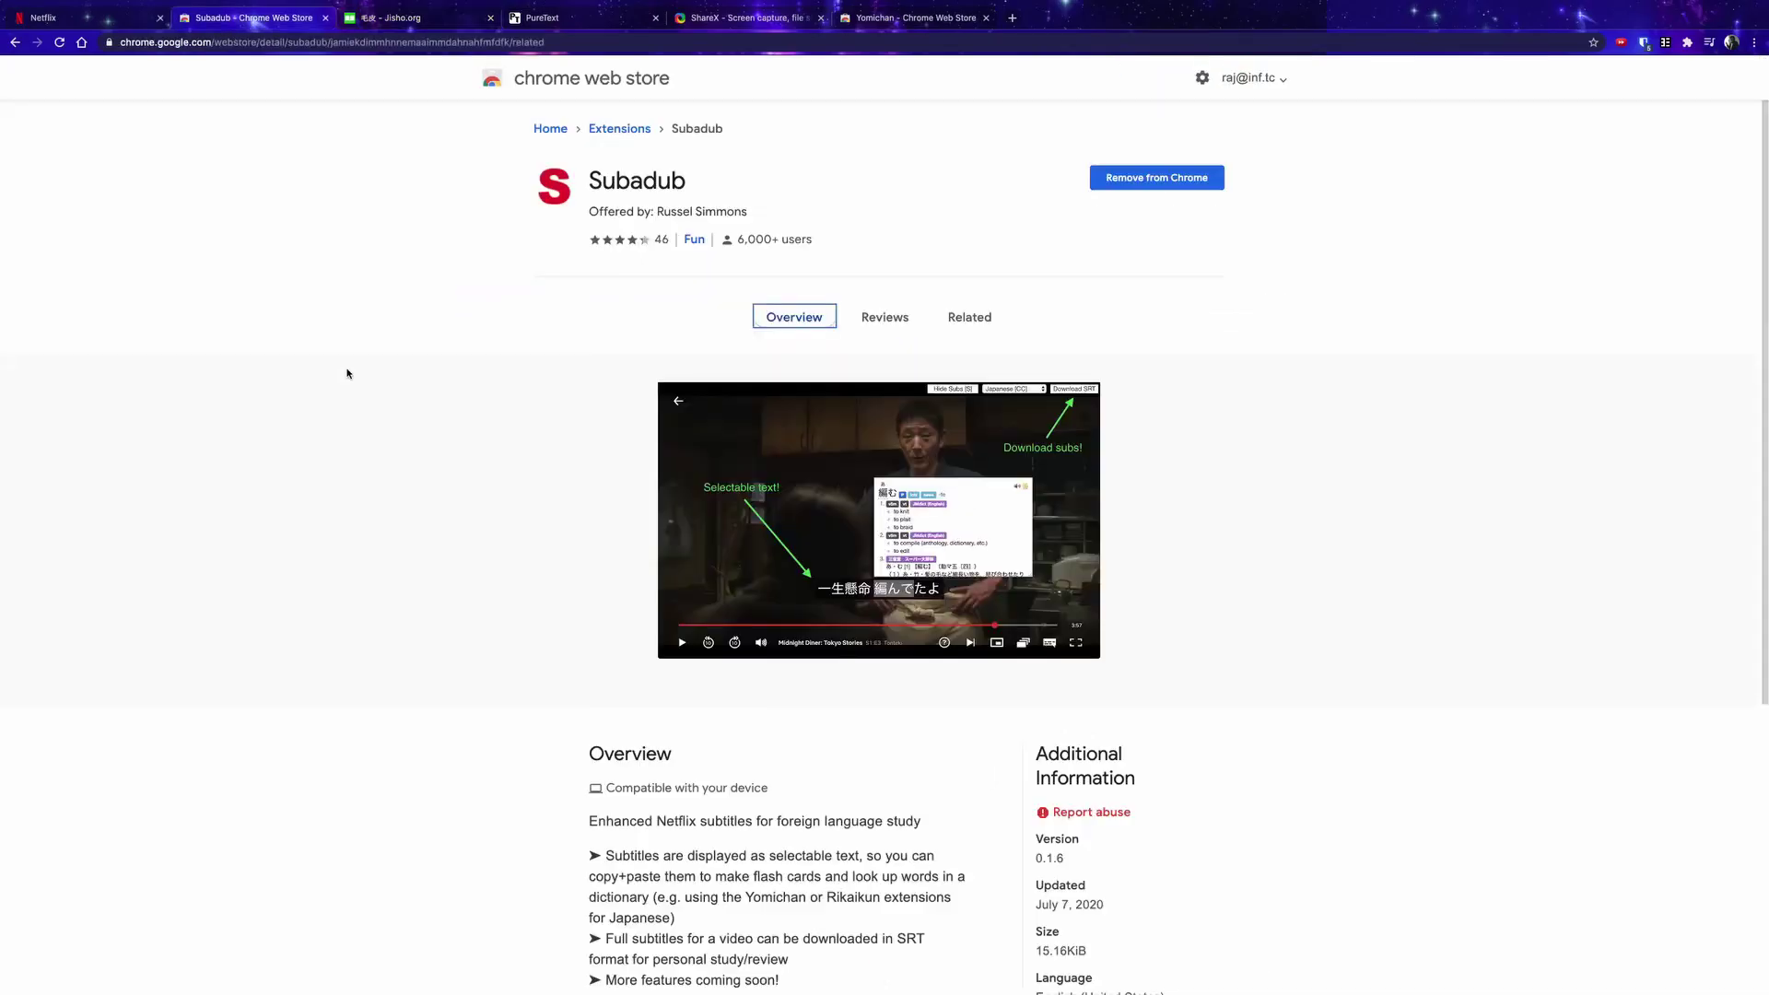
pyautogui.hotkey('ctrl', 'shift', 'Tab')
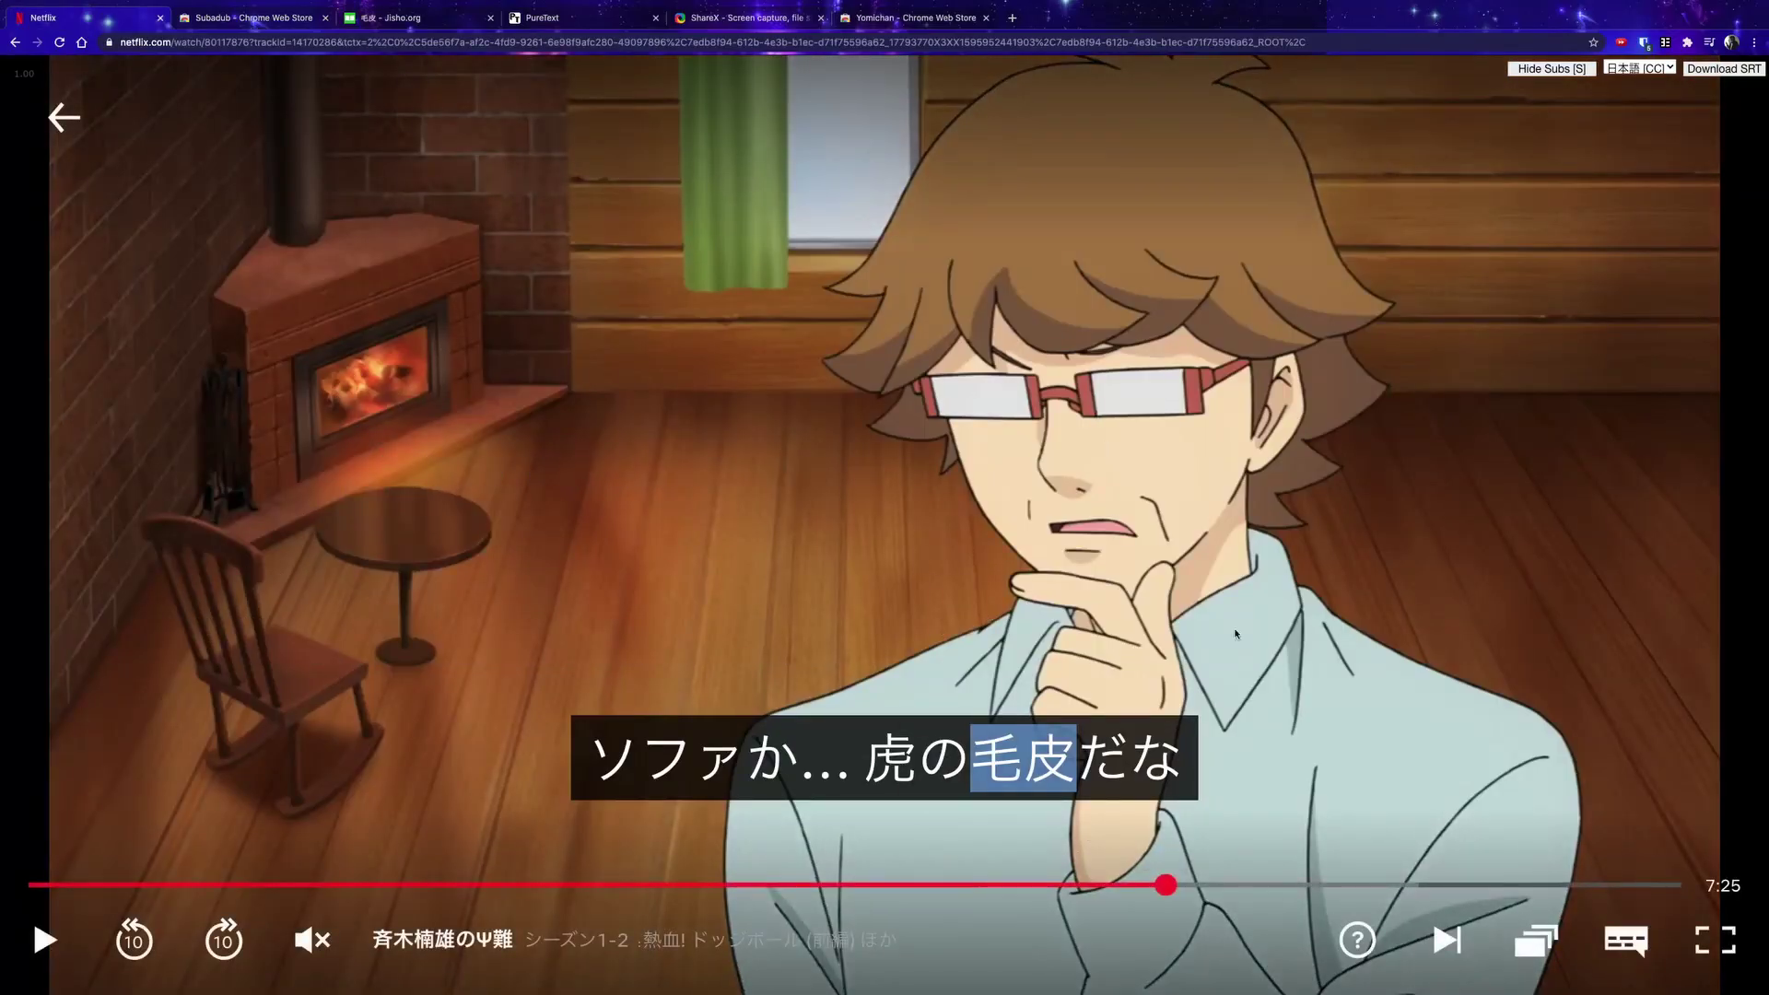
pyautogui.click(1108, 786)
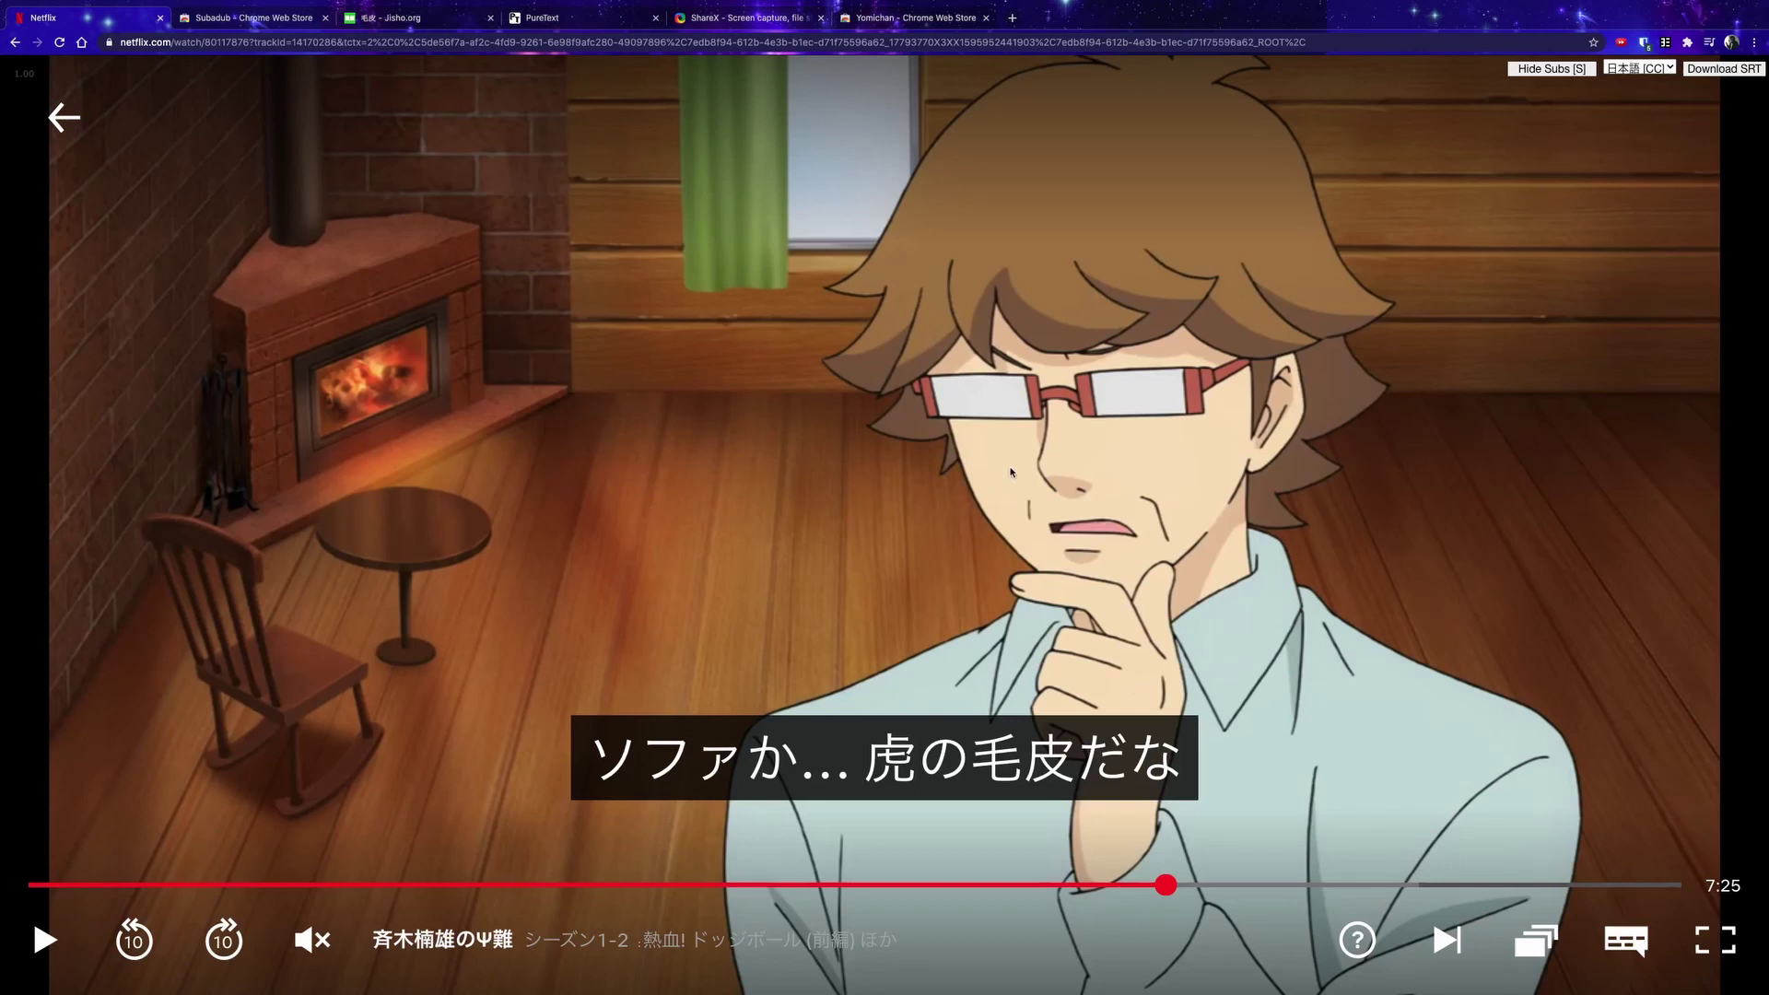
pyautogui.press('super+shift+4')
pyautogui.moveTo(143, 66); pyautogui.dragTo(1731, 904)
# - Paste the scene screenshot into the SuperMemo card and accept ソファか... 虎の毛皮だな as the image name
pyautogui.hotkey('alt', 'Tab')
pyautogui.hotkey('ctrl', 'v')
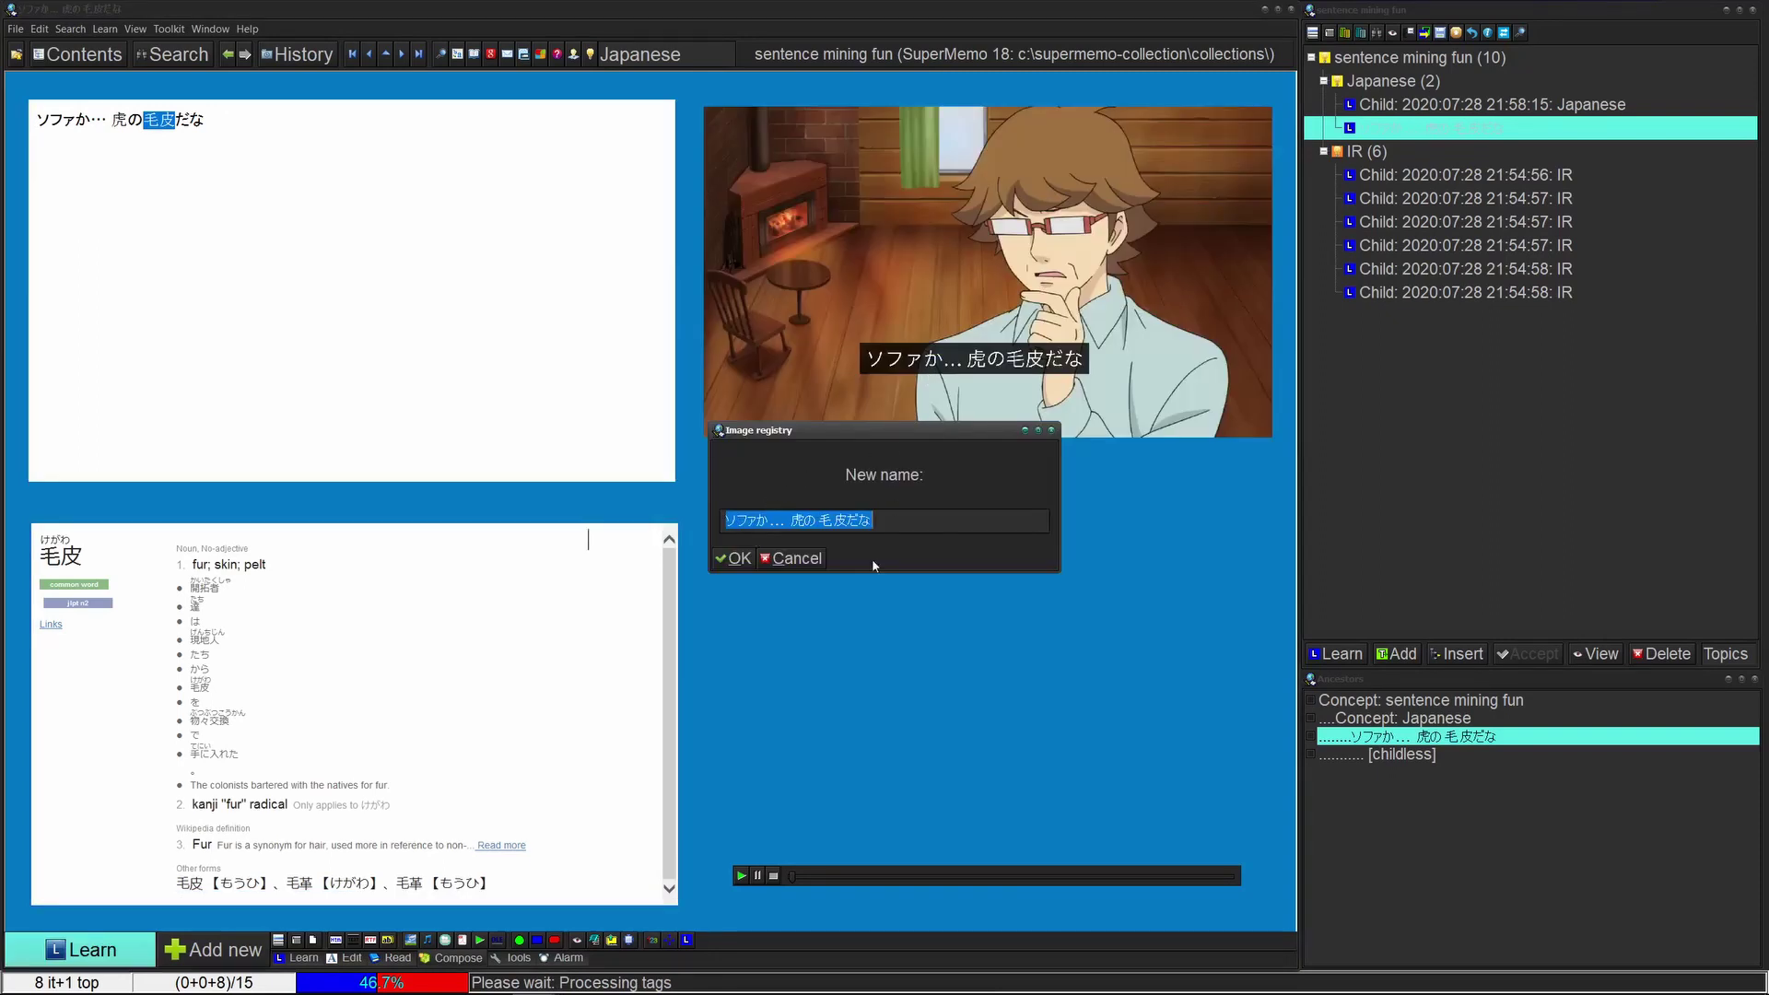
pyautogui.click(735, 557)
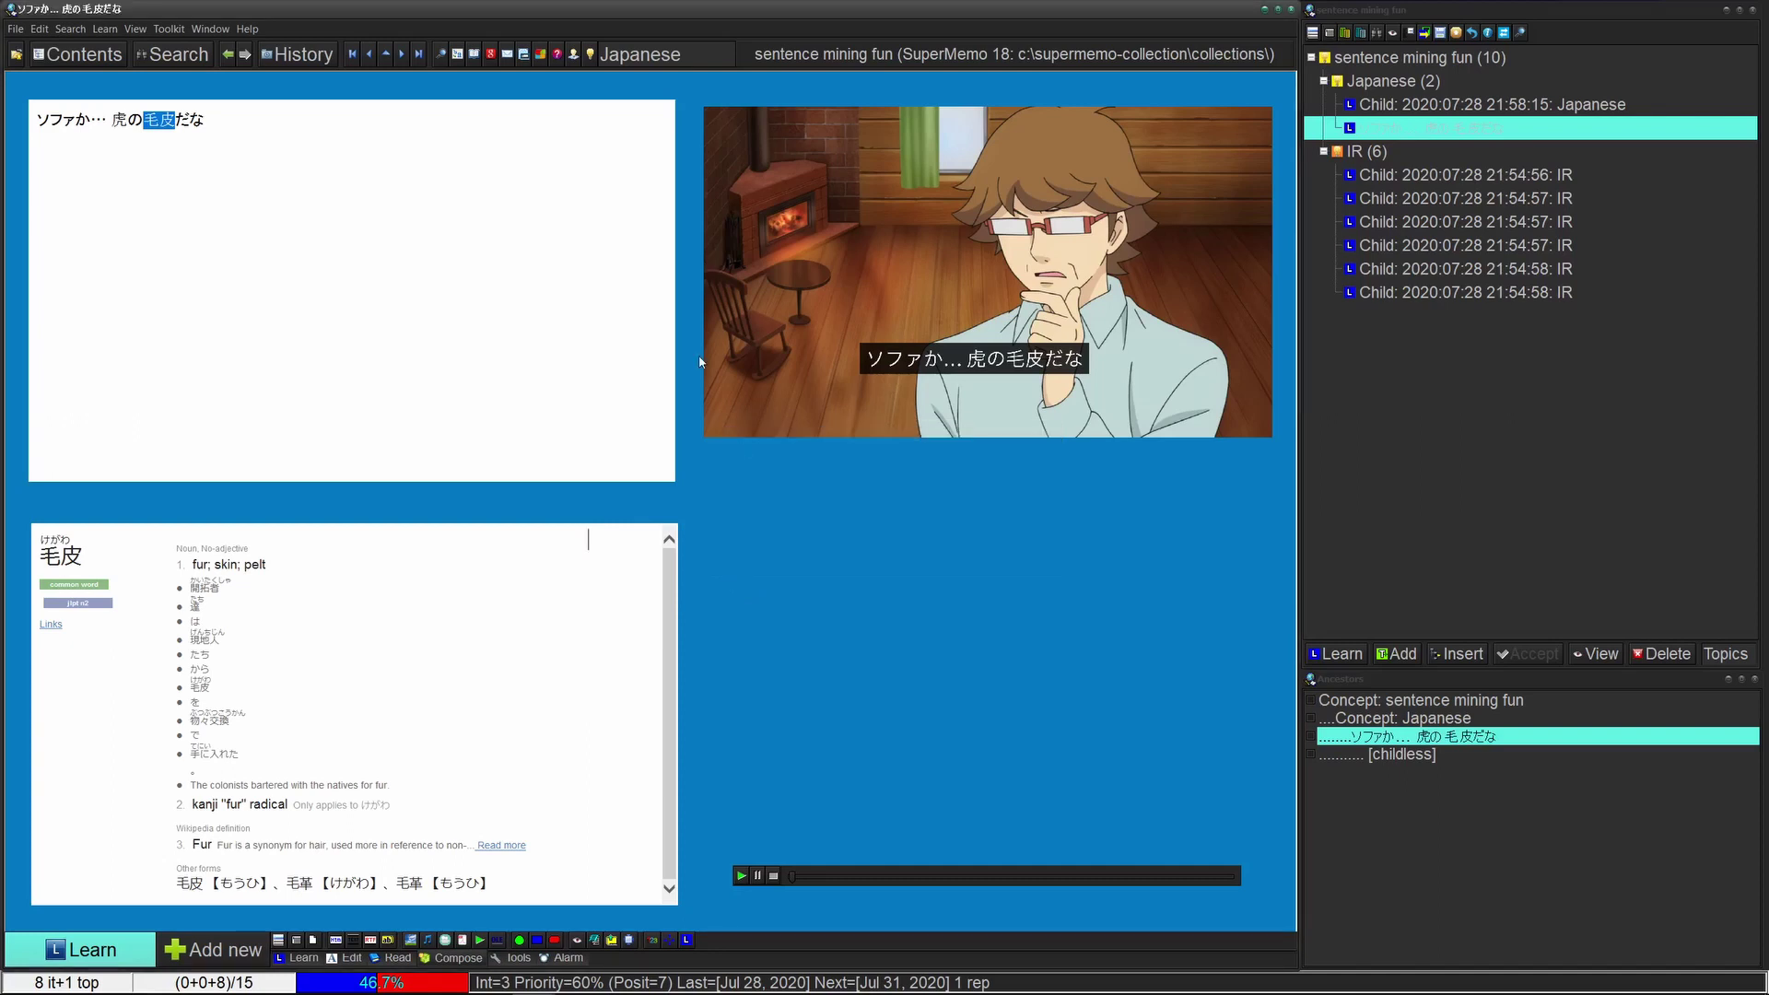
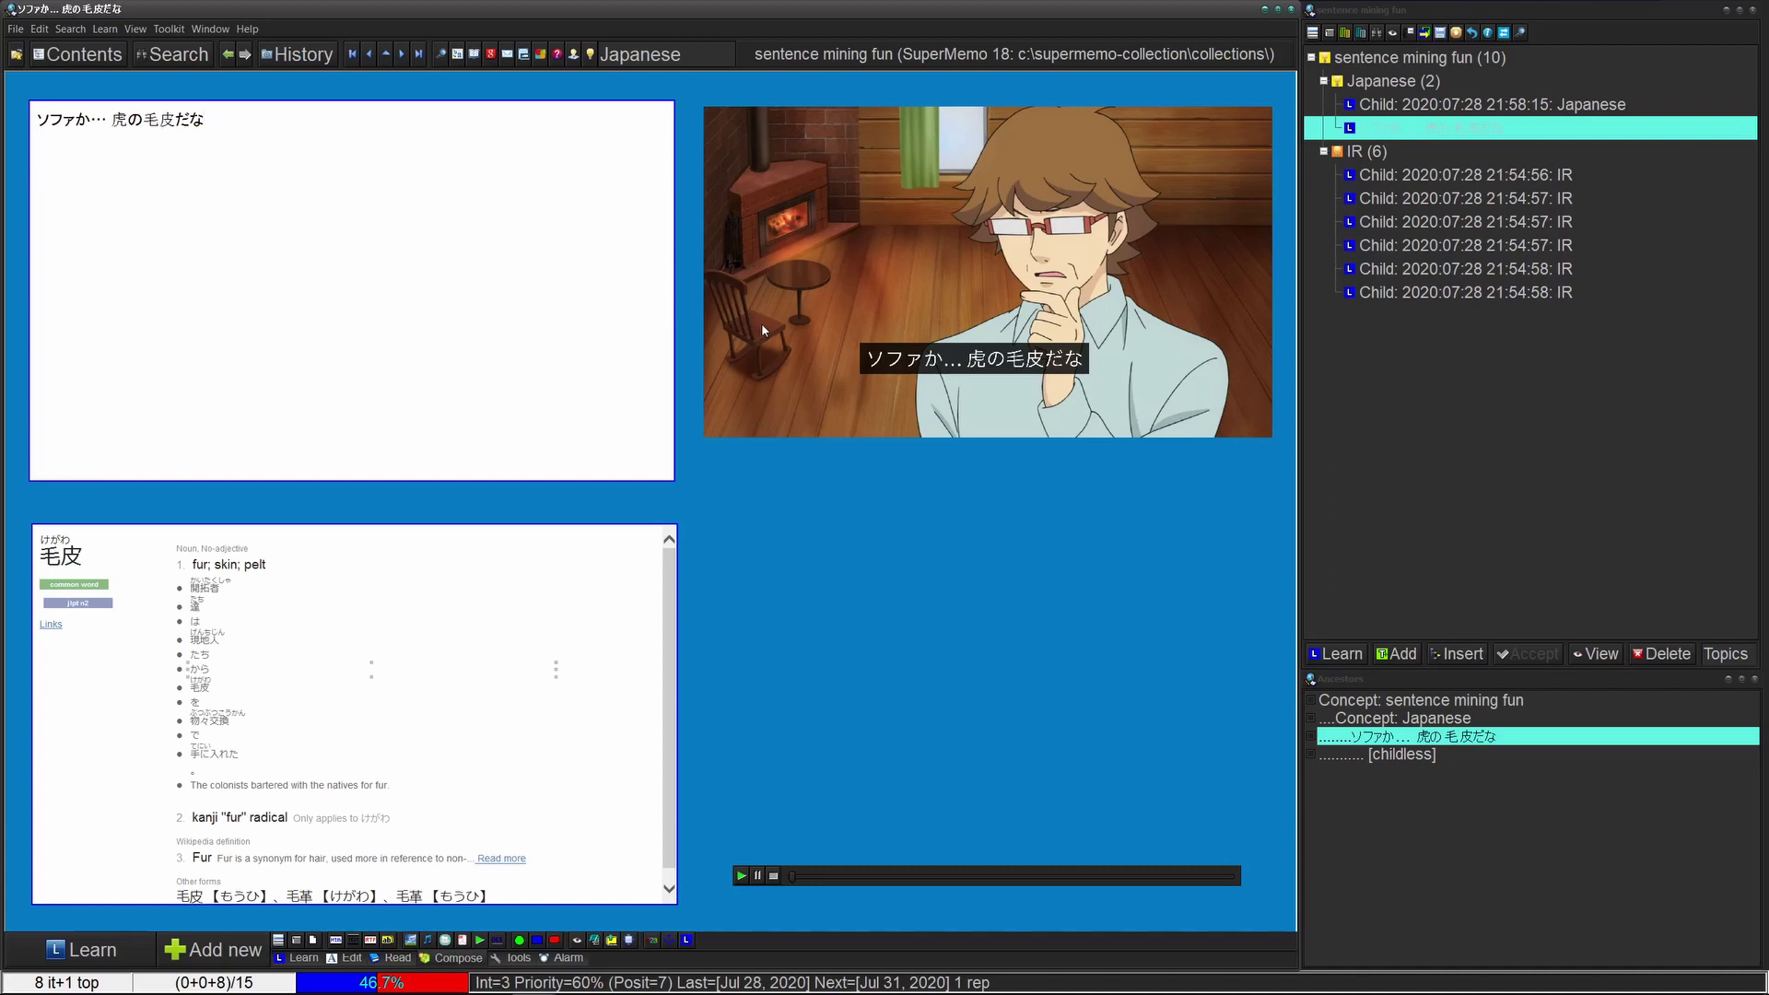
# - Start testing the card and set its screenshot to be shown only with the answer
pyautogui.click(762, 324)
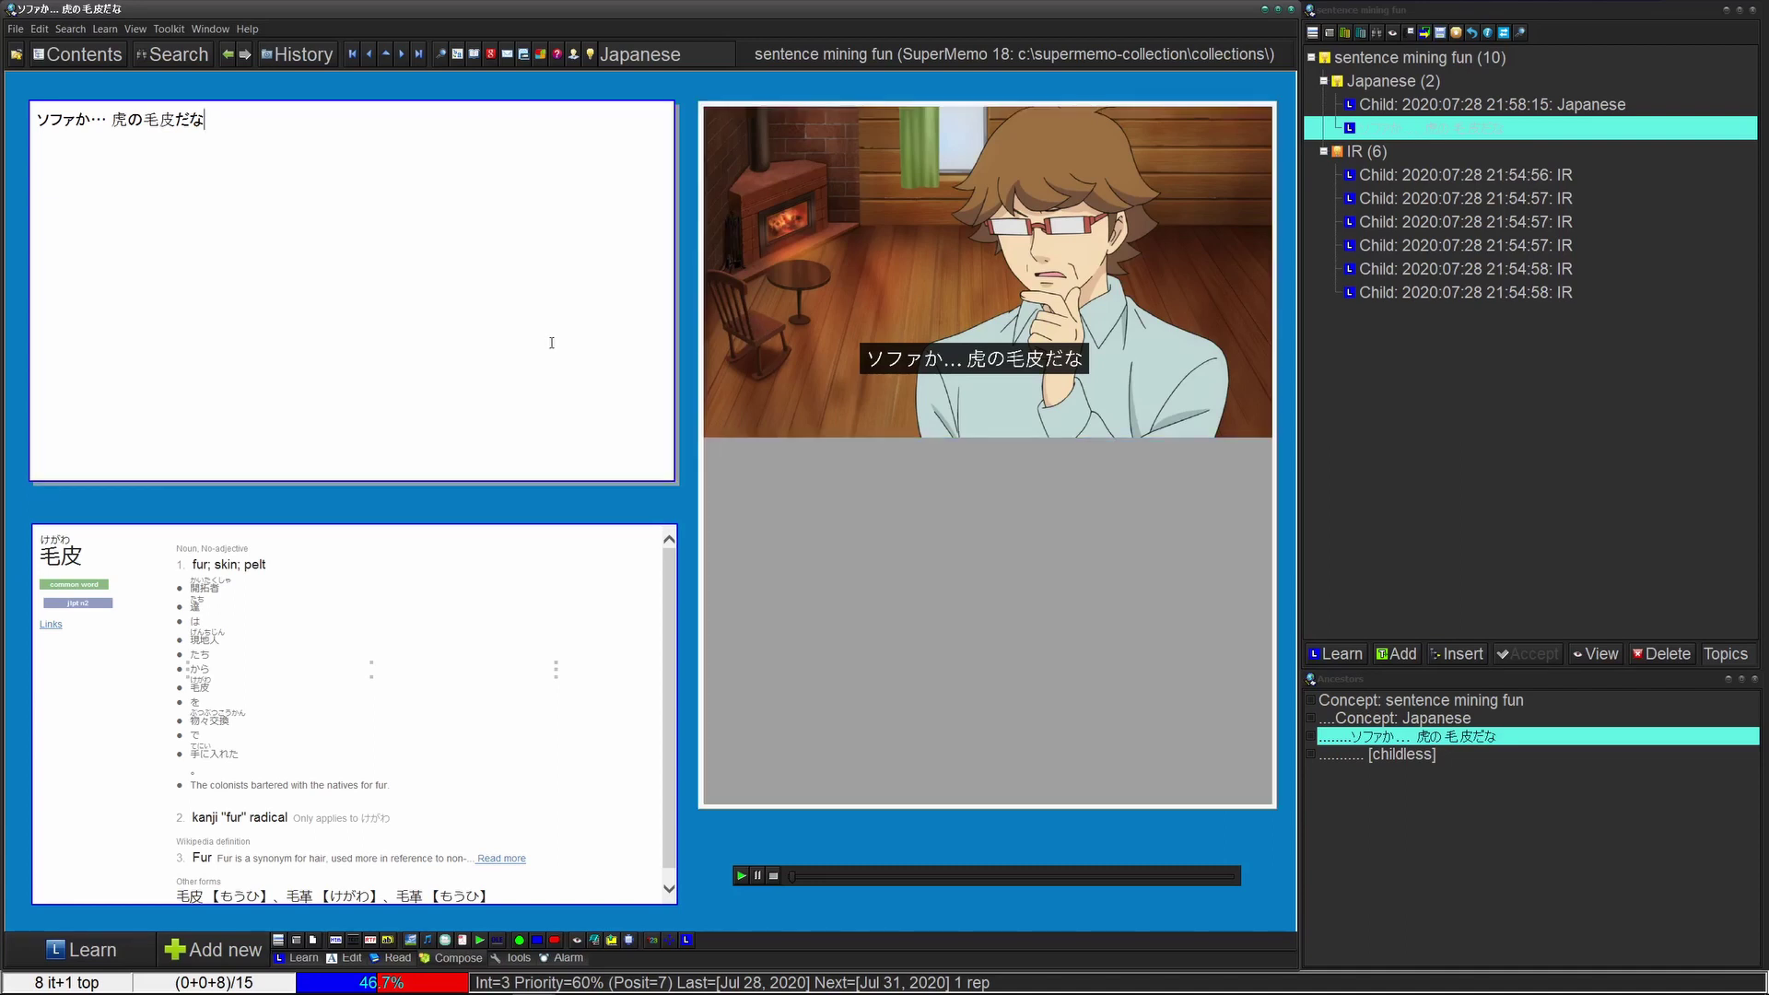
pyautogui.hotkey('ctrl', 'l')
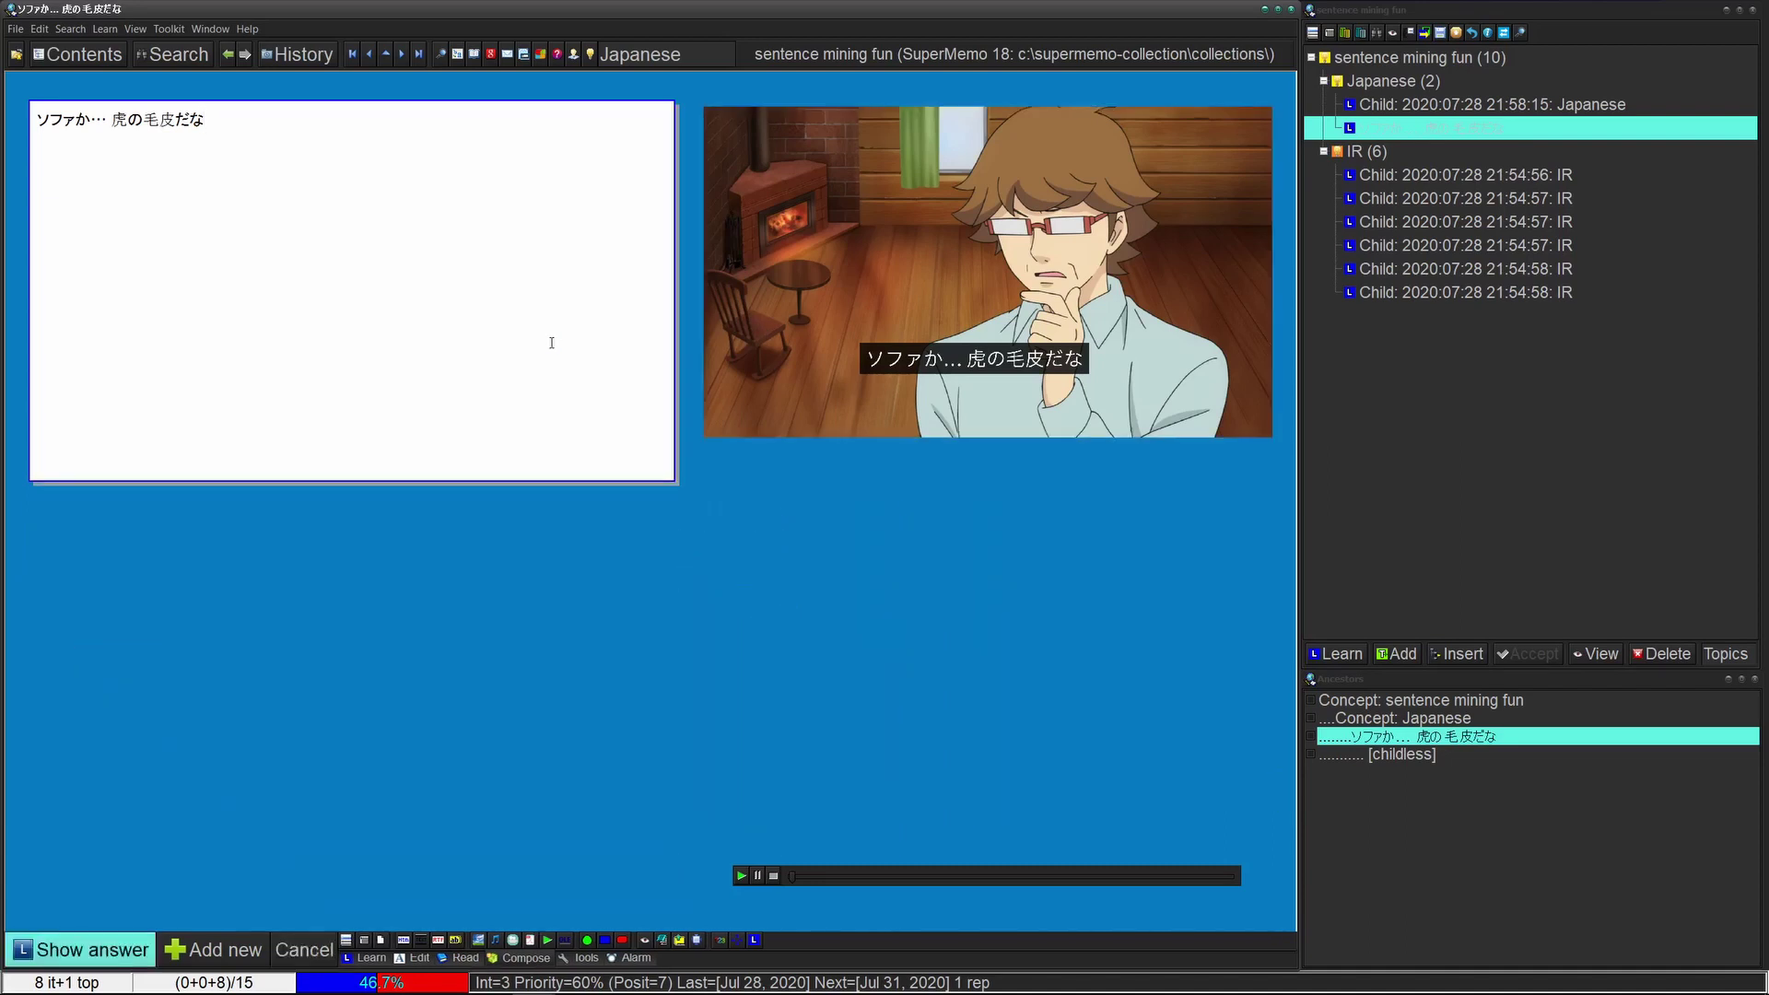
pyautogui.hotkey('alt', 'shift', 'l')
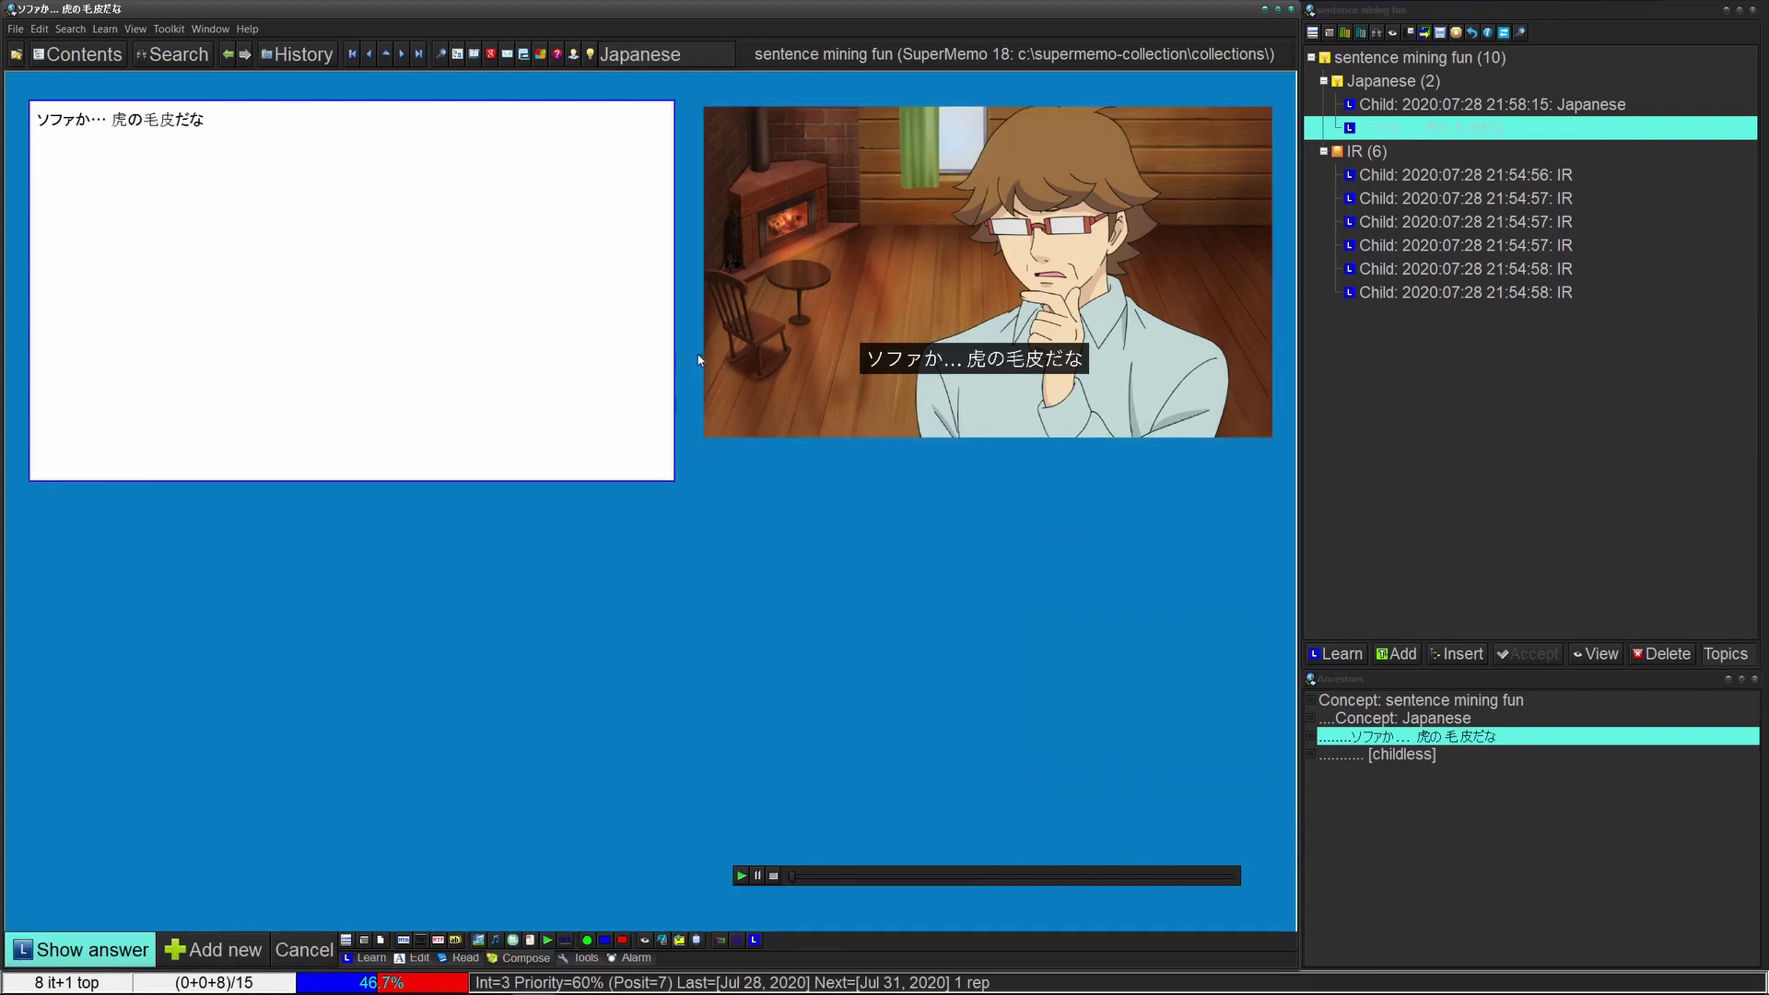
pyautogui.rightClick(644, 348)
pyautogui.click(517, 356)
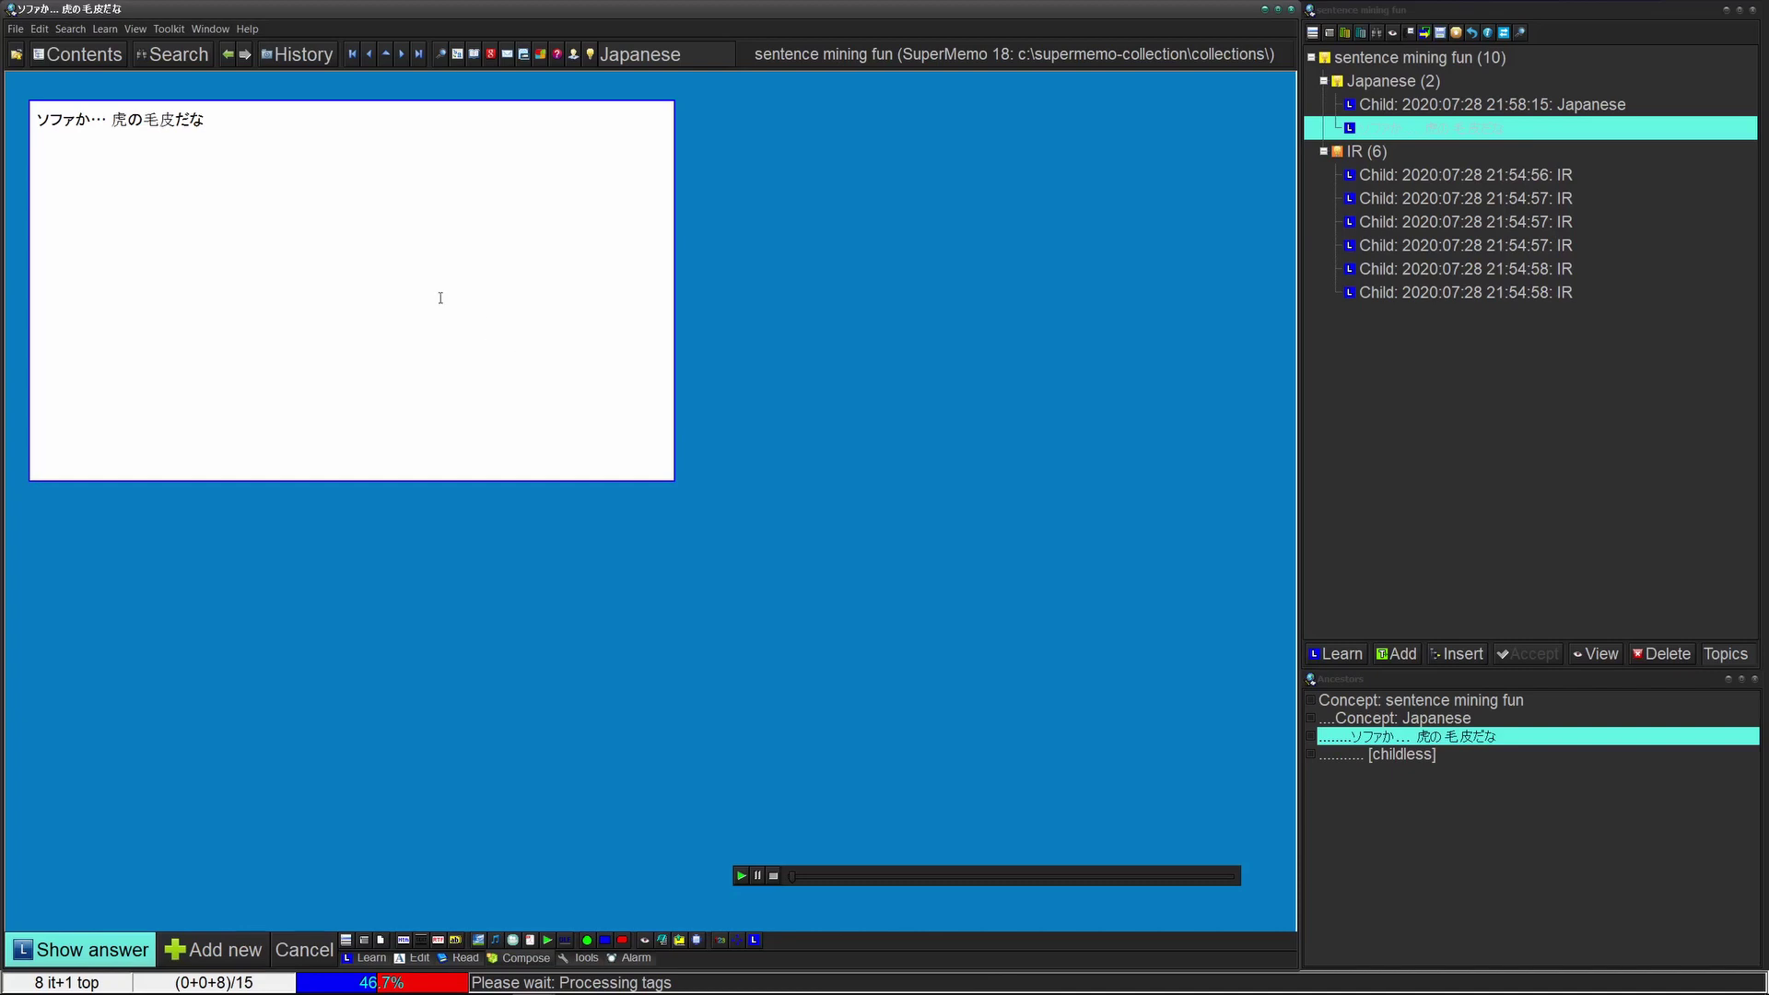
# - Test the card by highlighting the question sentence, revealing the answer and rereading the sentence up to 毛皮
pyautogui.hotkey('shift', 'Left')
pyautogui.hotkey('shift', 'Left')
pyautogui.hotkey('shift', 'Left')
pyautogui.hotkey('shift', 'Left')
pyautogui.hotkey('shift', 'Left')
pyautogui.hotkey('shift', 'Left')
pyautogui.hotkey('shift', 'Left')
pyautogui.hotkey('shift', 'Left')
pyautogui.hotkey('shift', 'Left')
pyautogui.hotkey('shift', 'Left')
pyautogui.hotkey('shift', 'Left')
pyautogui.hotkey('shift', 'Left')
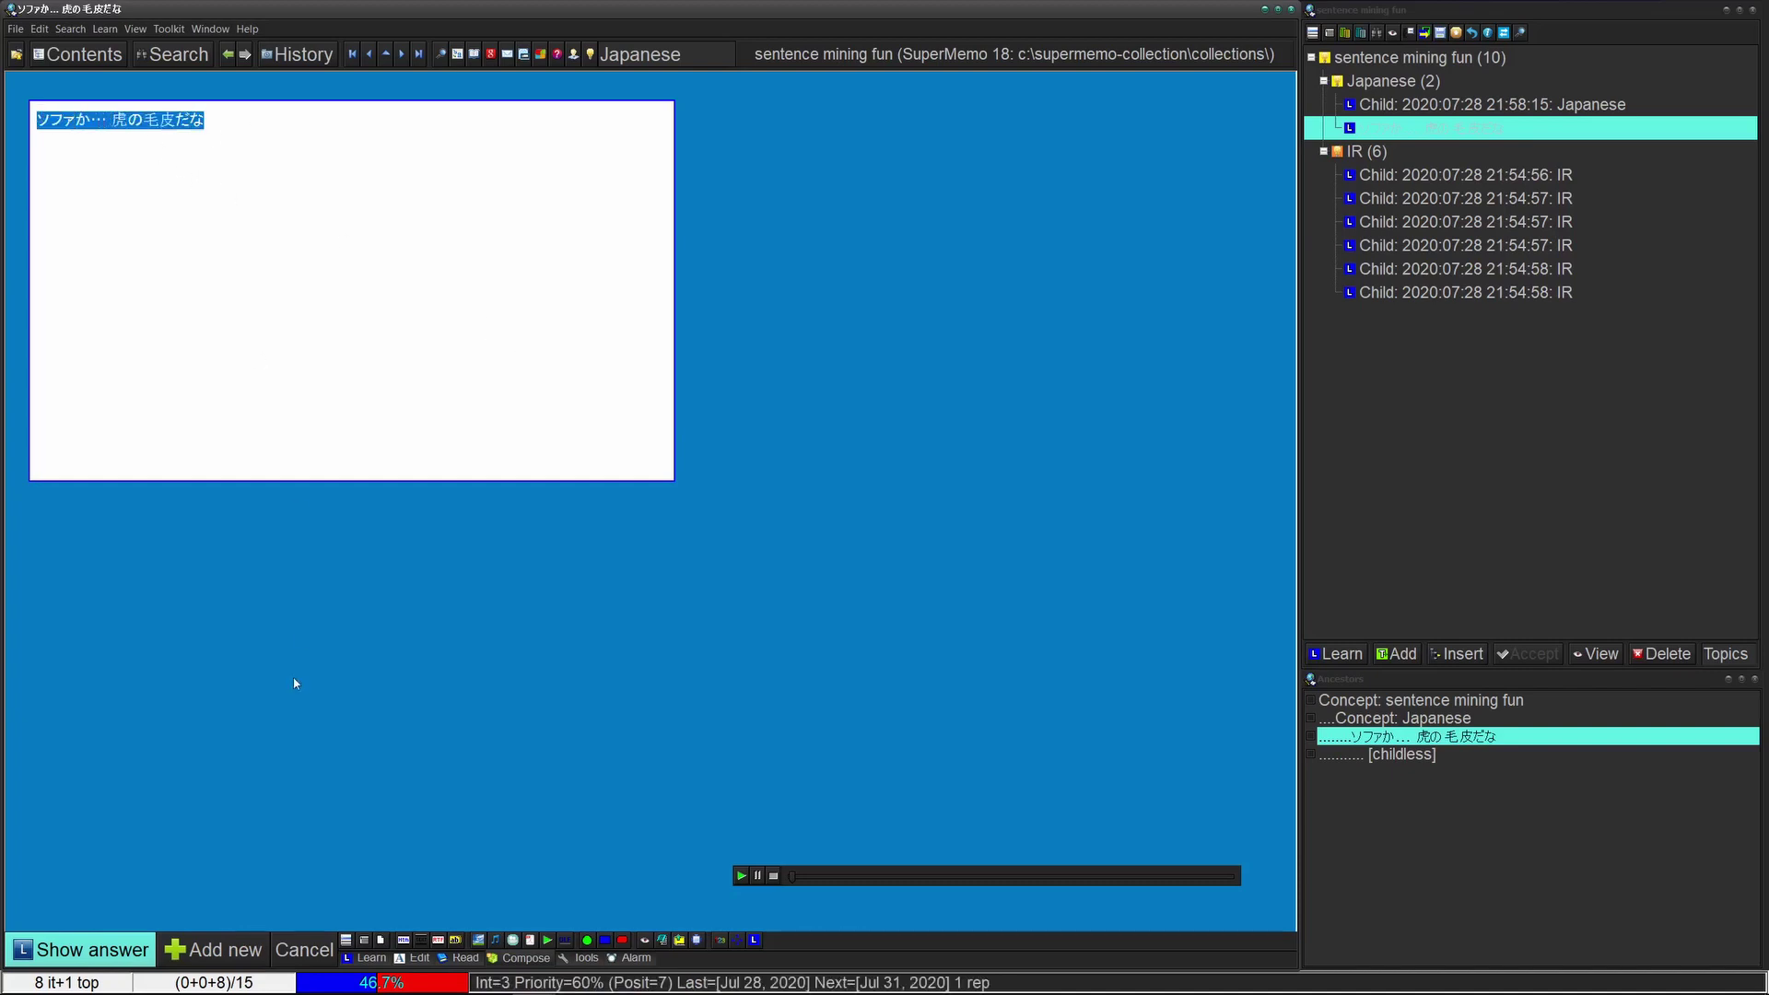
pyautogui.click(88, 949)
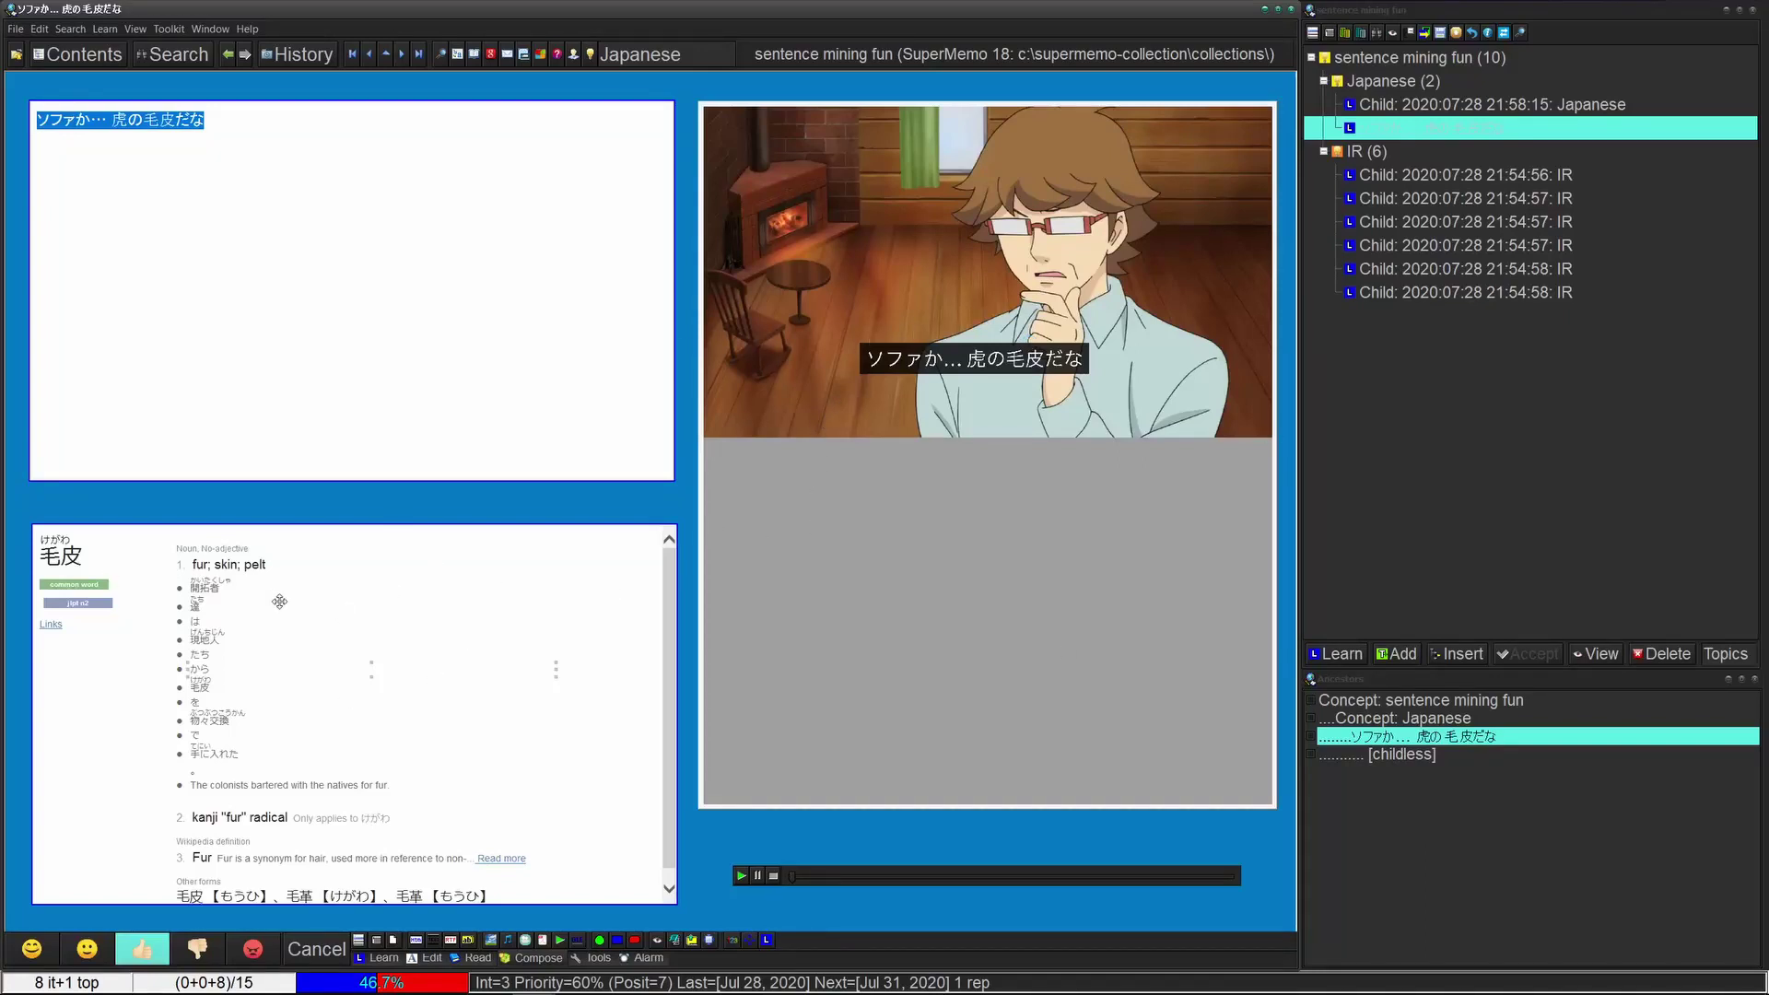
pyautogui.click(330, 295)
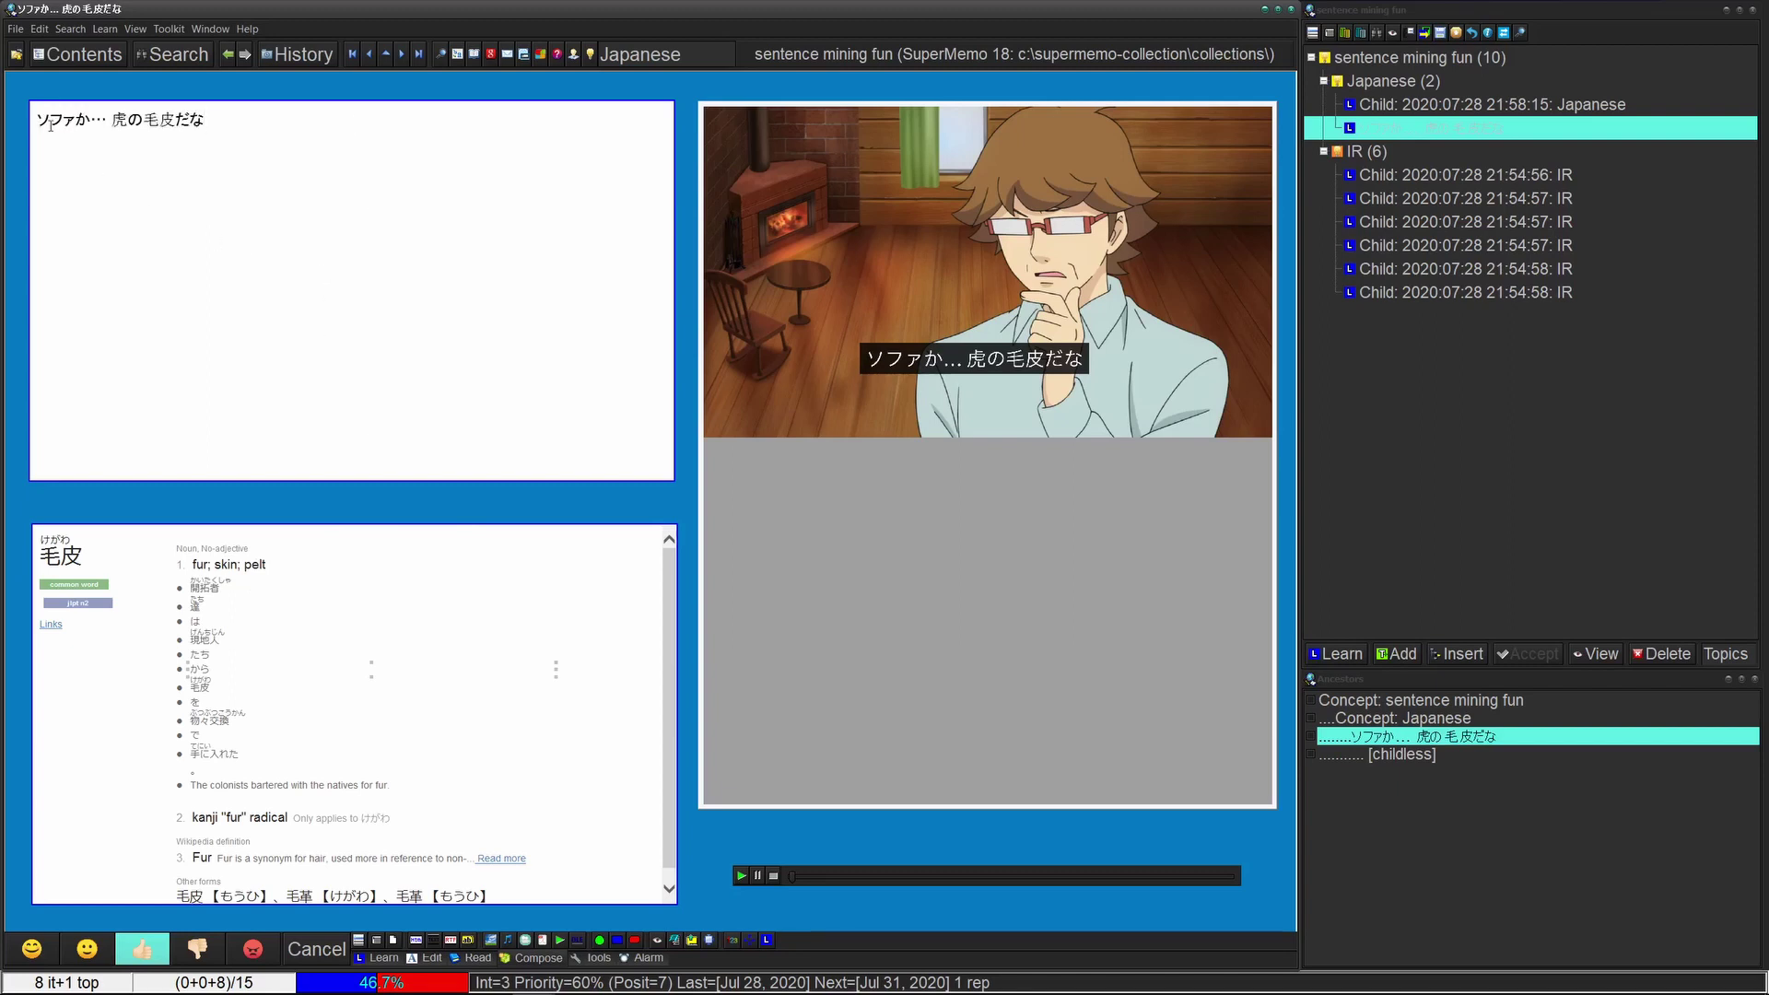
pyautogui.moveTo(37, 119); pyautogui.dragTo(175, 121)
pyautogui.click(219, 117)
# - View the Yomichan extension's Chrome Web Store page and read Yomichan's dictionary definitions of 虎 in the Netflix subtitle
pyautogui.press('super+Tab')
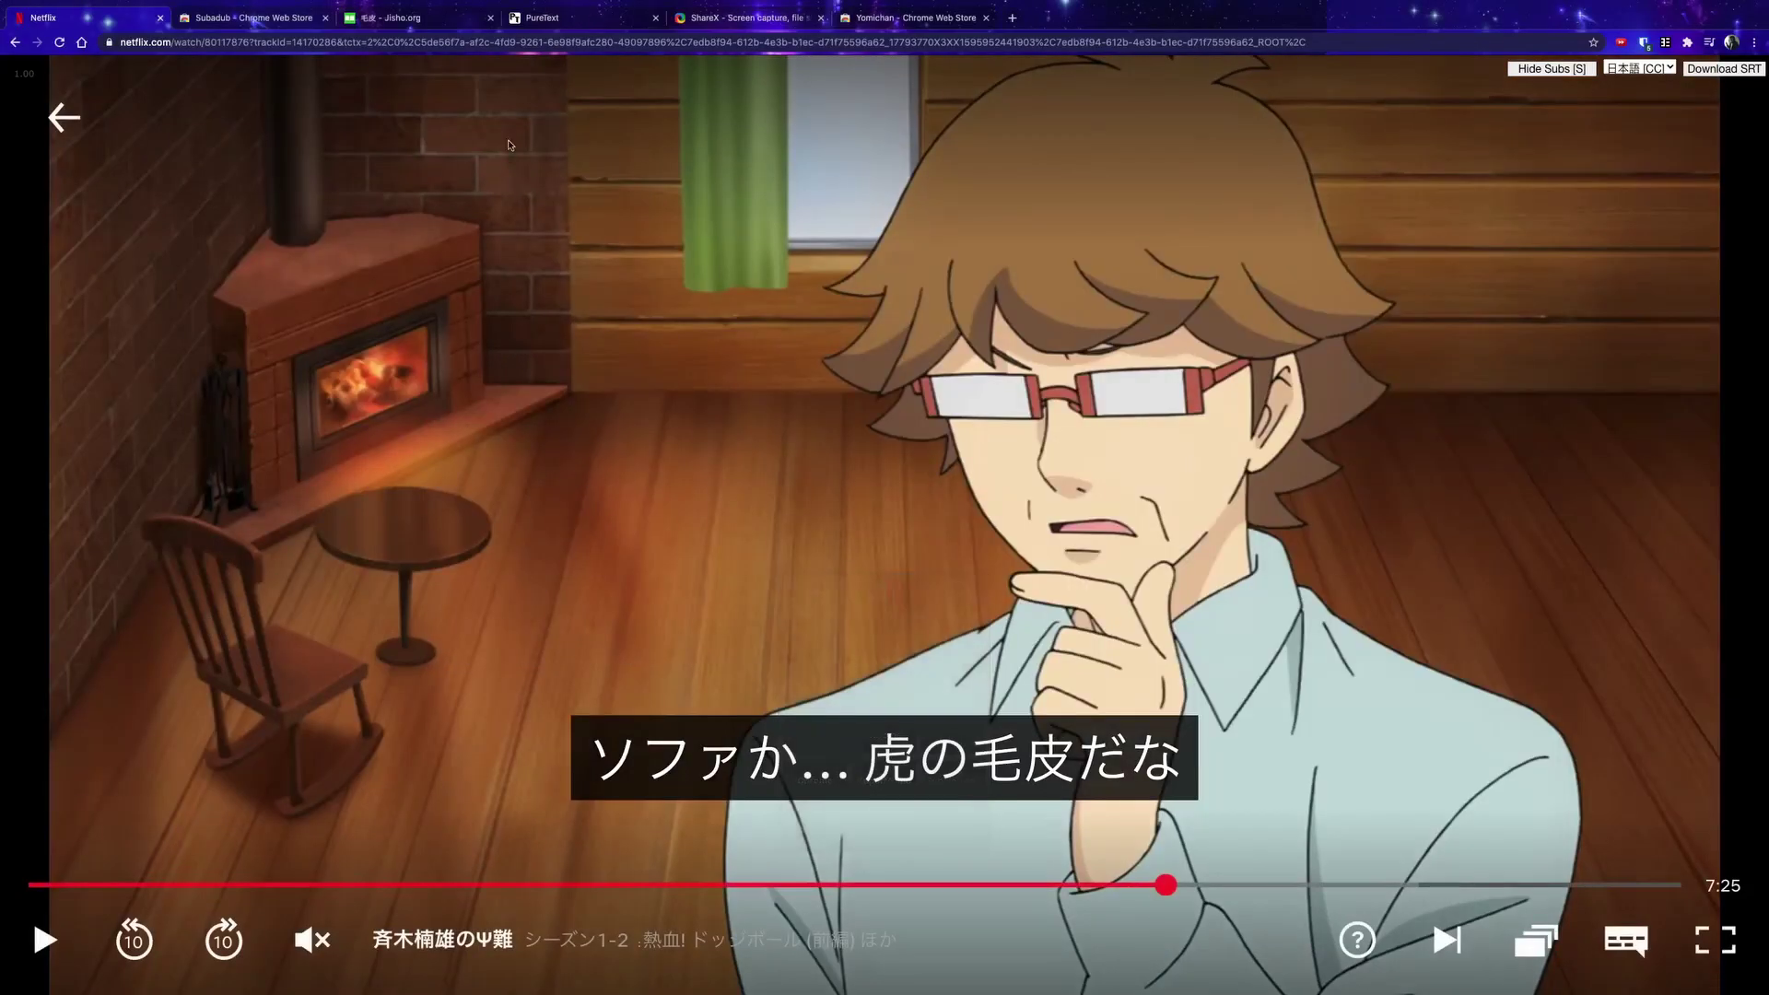
pyautogui.click(880, 17)
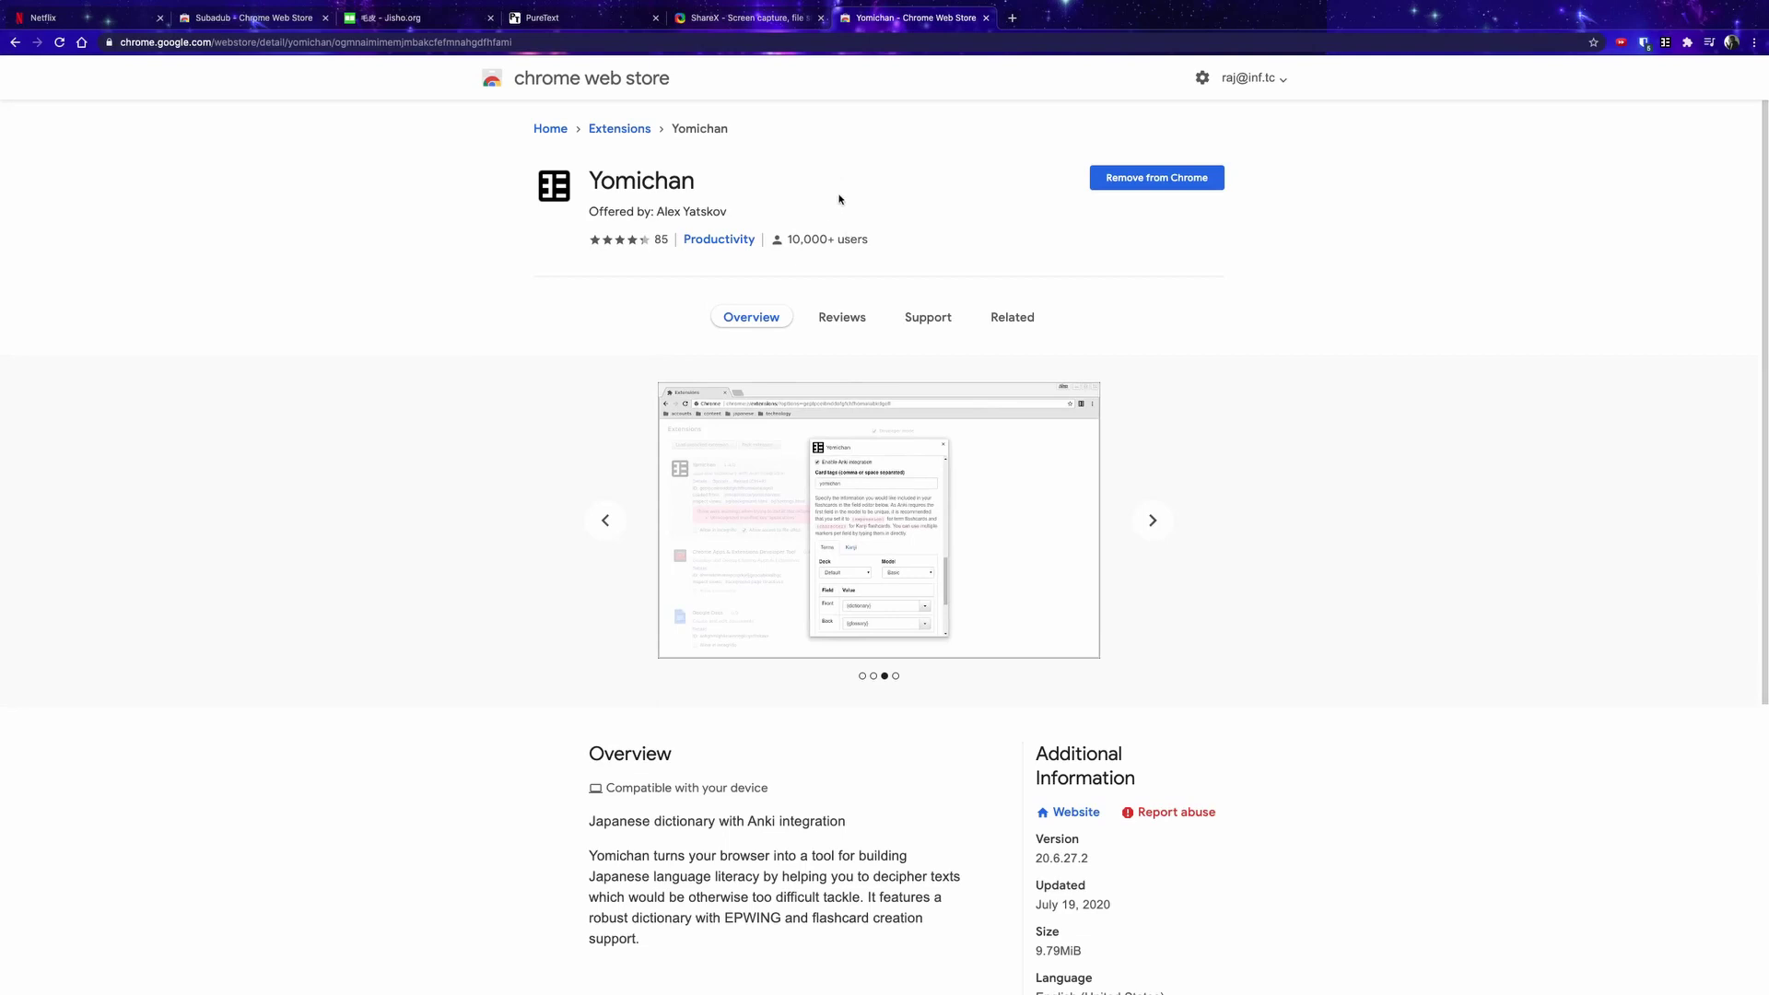
pyautogui.hotkey('ctrl', '1')
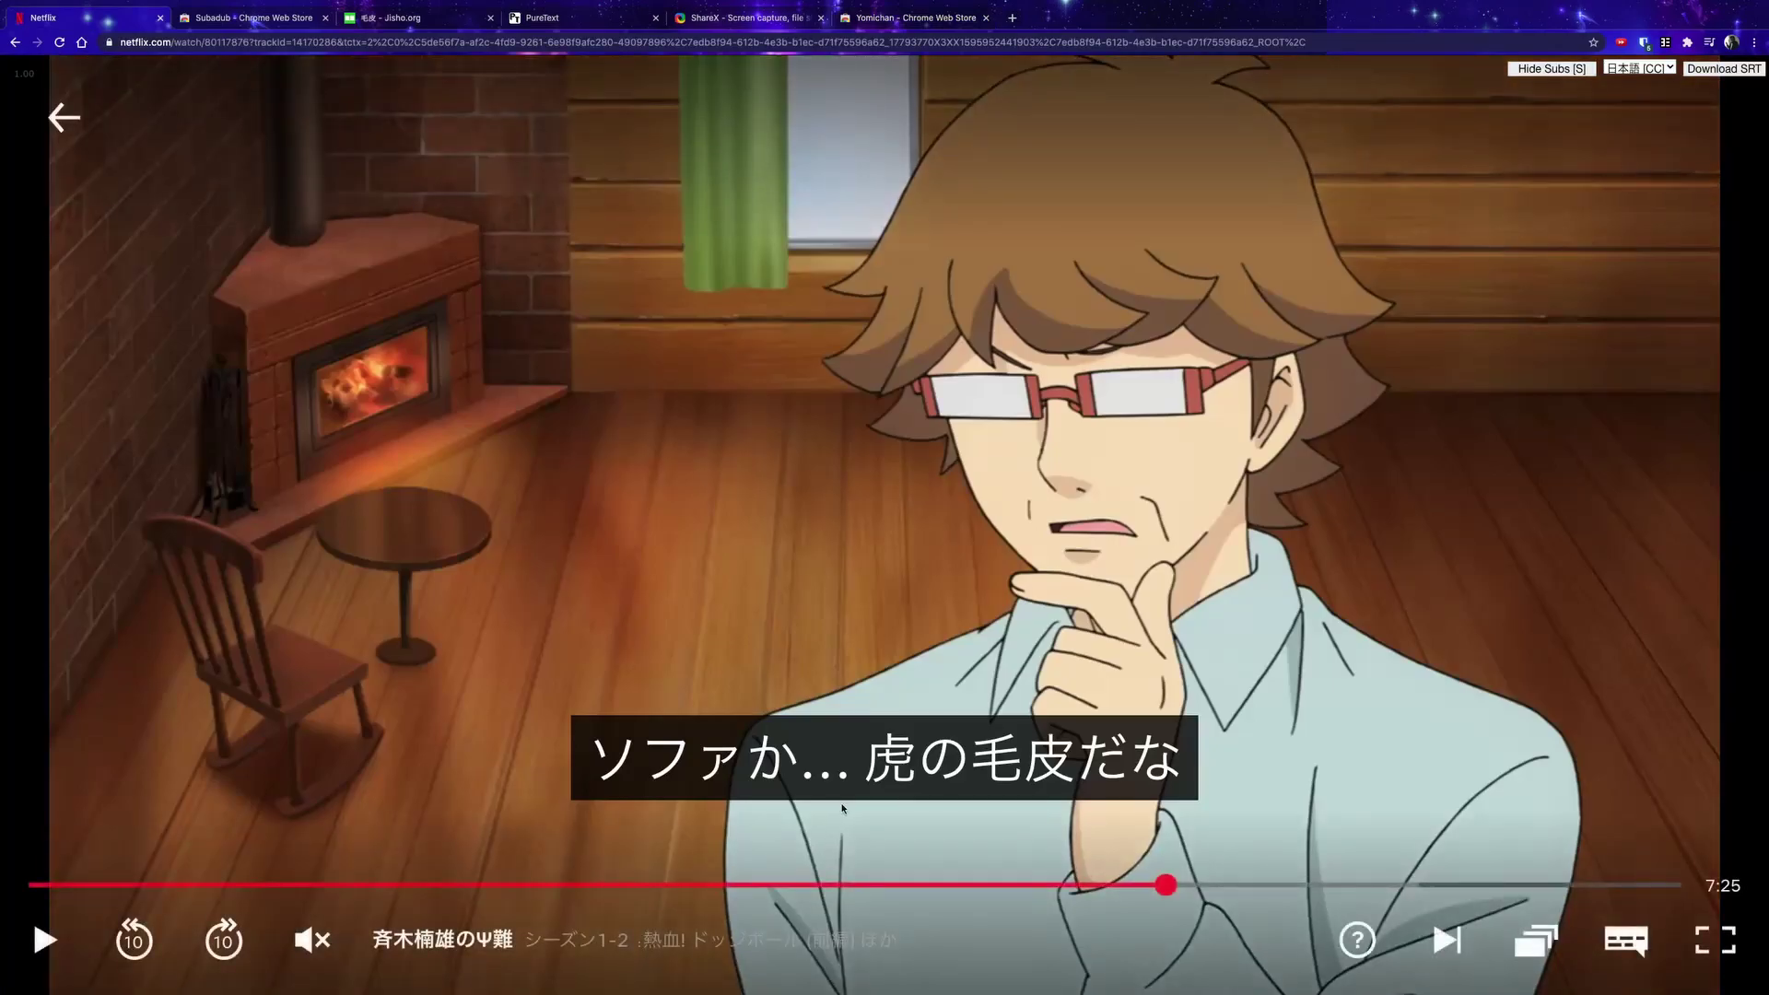
pyautogui.moveTo(887, 772)
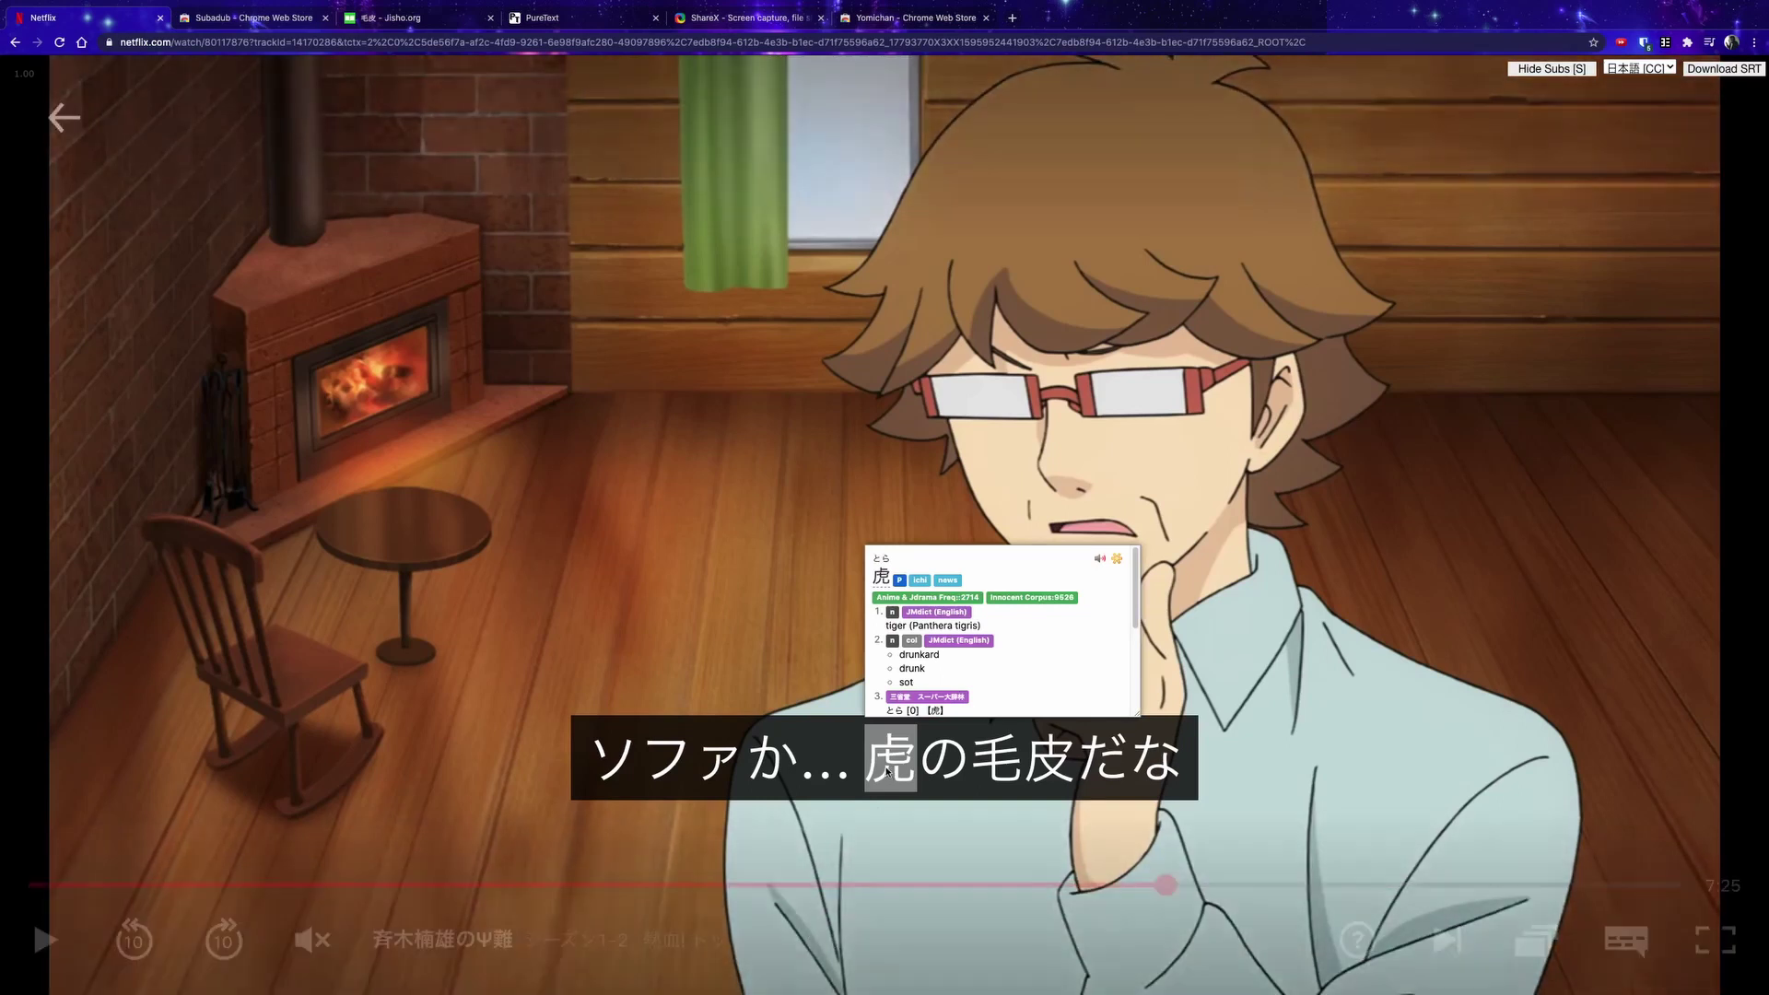
pyautogui.scroll(-3, 873, 556)
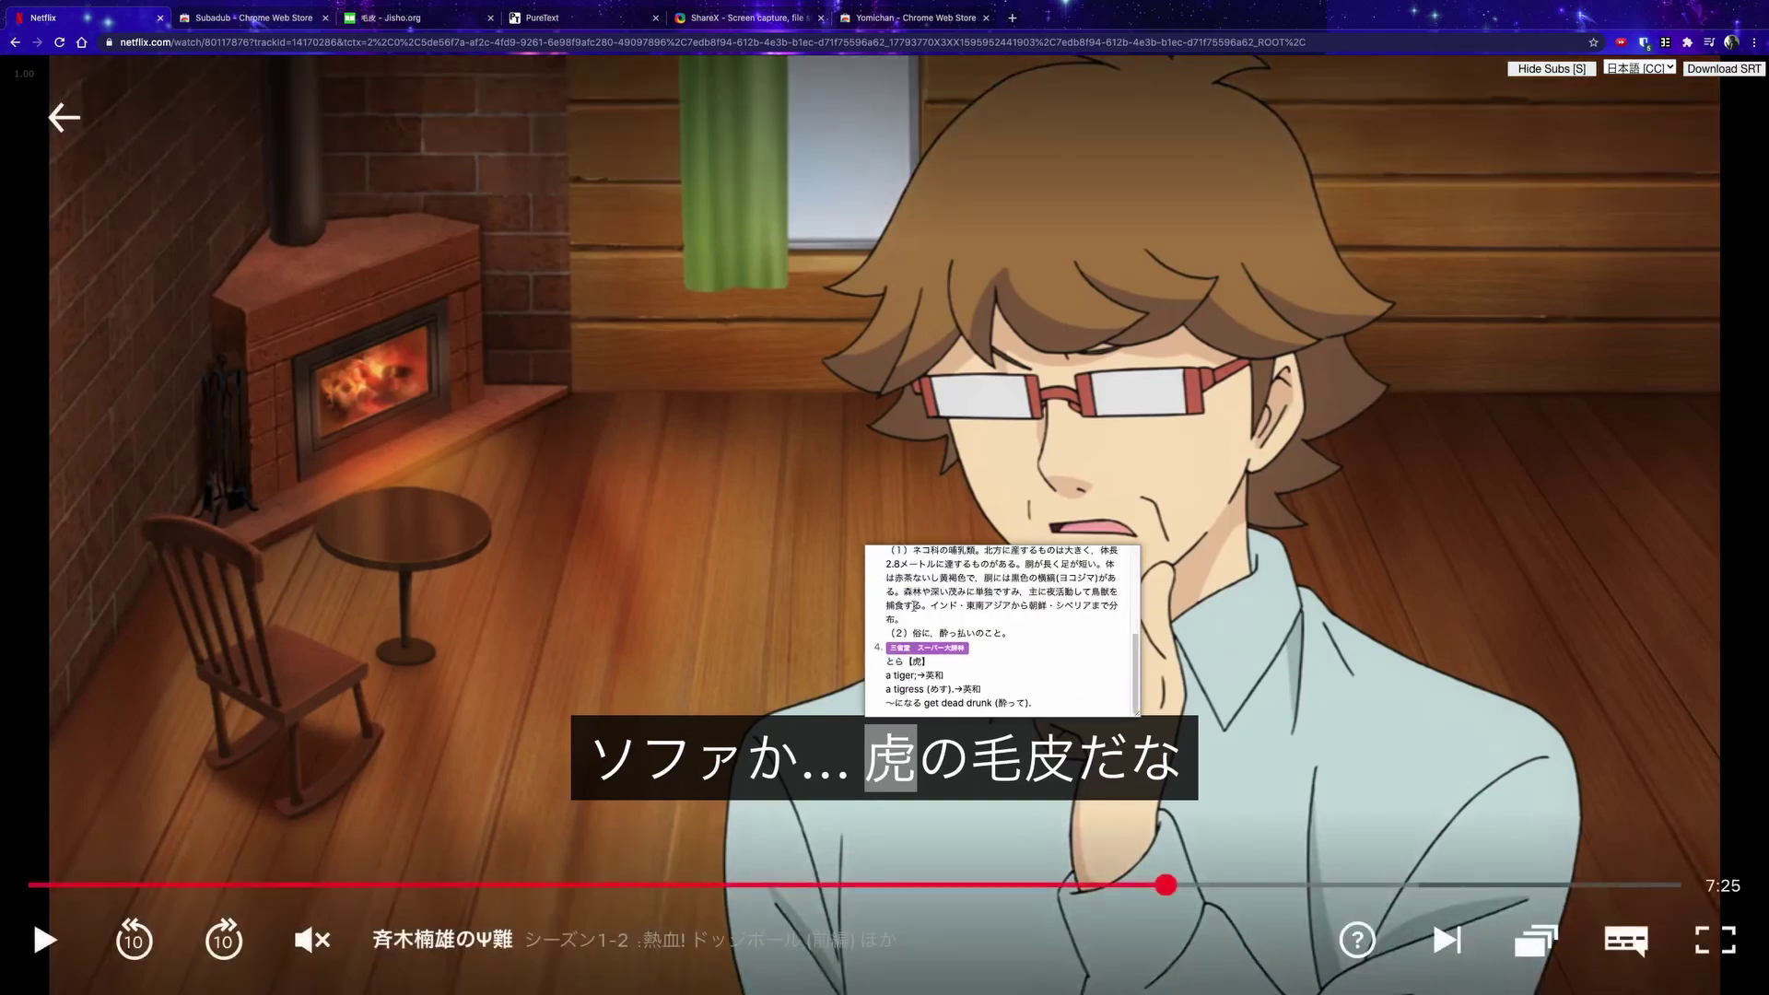
pyautogui.hotkey('ctrl', '6')
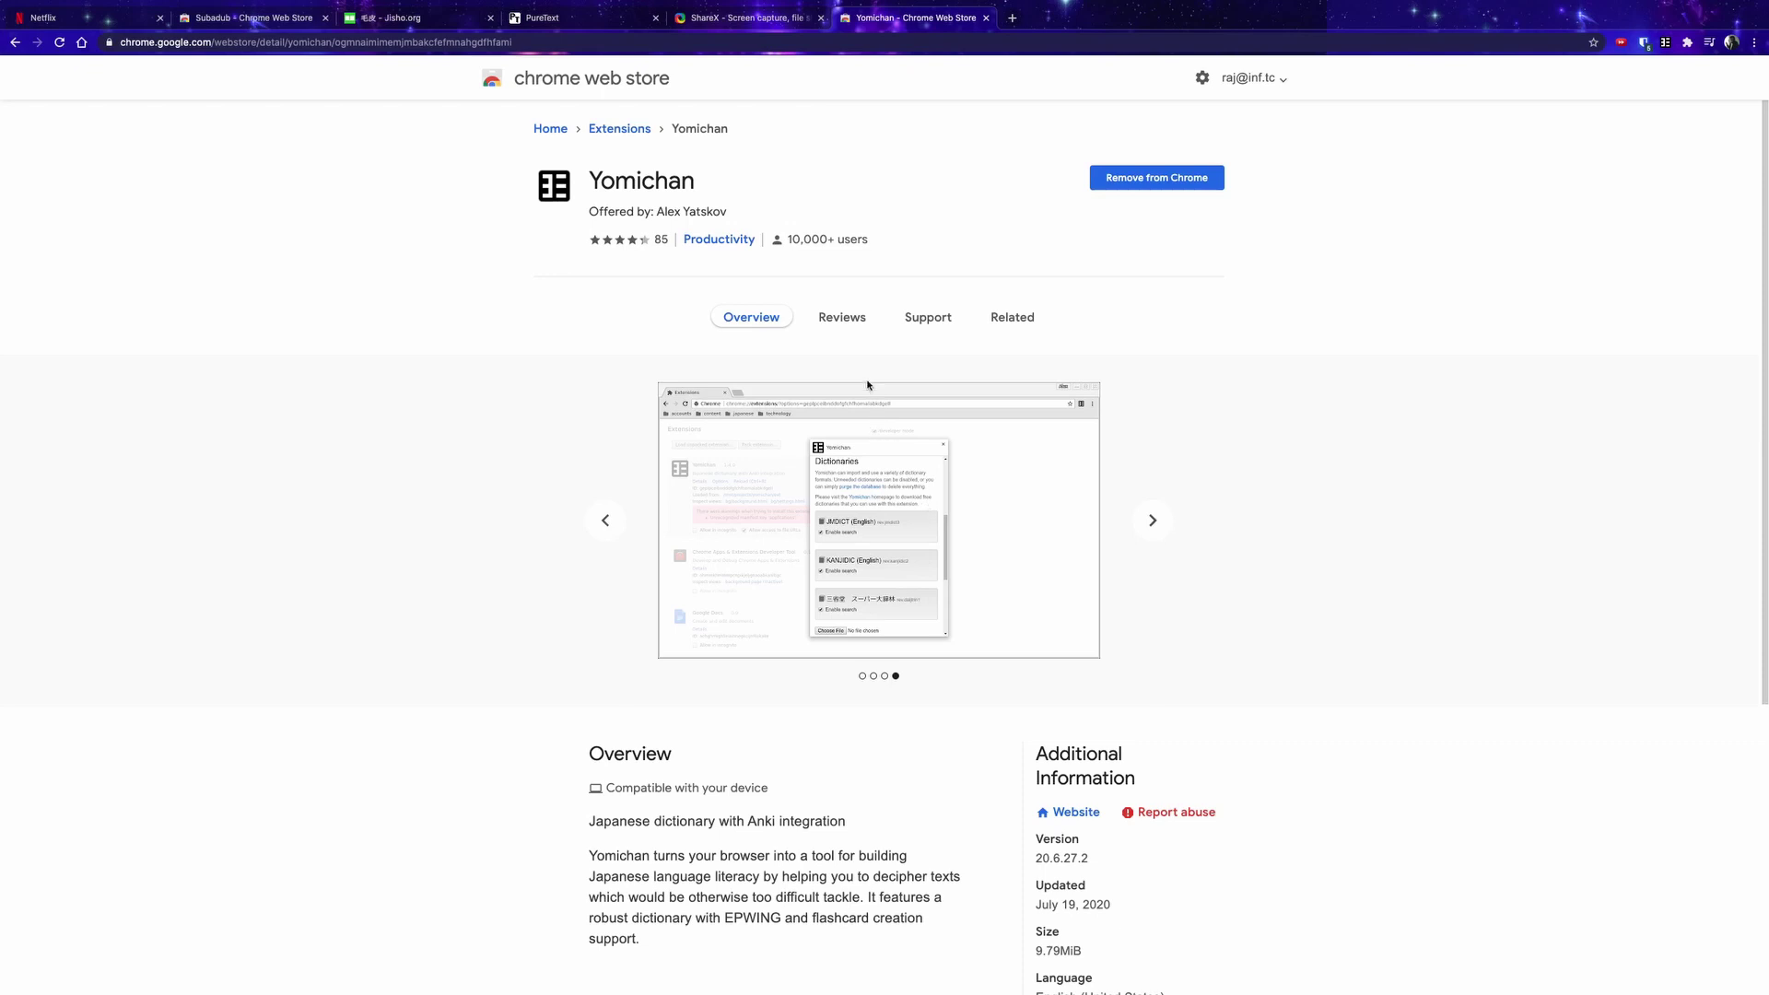
pyautogui.hotkey('ctrl', '1')
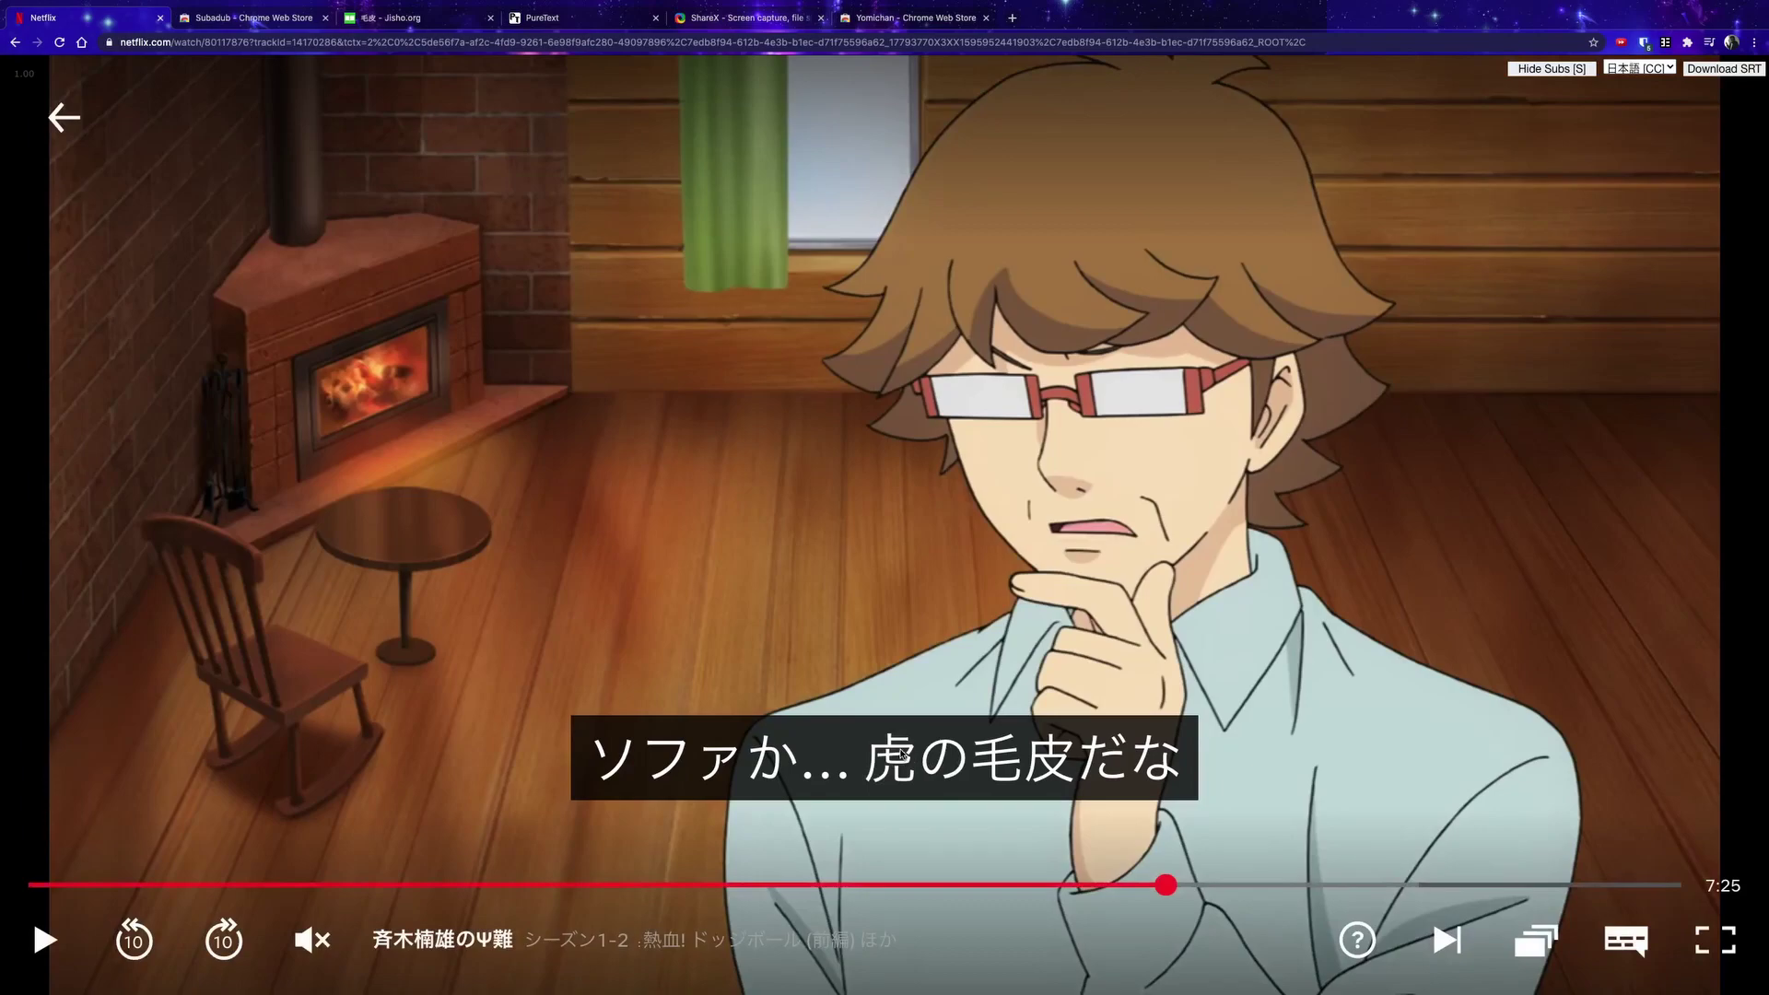
# - Check the SuperMemo card, then read Yomichan's dictionary definitions of 毛皮 in the Netflix subtitle
pyautogui.hotkey('alt', 'Tab')
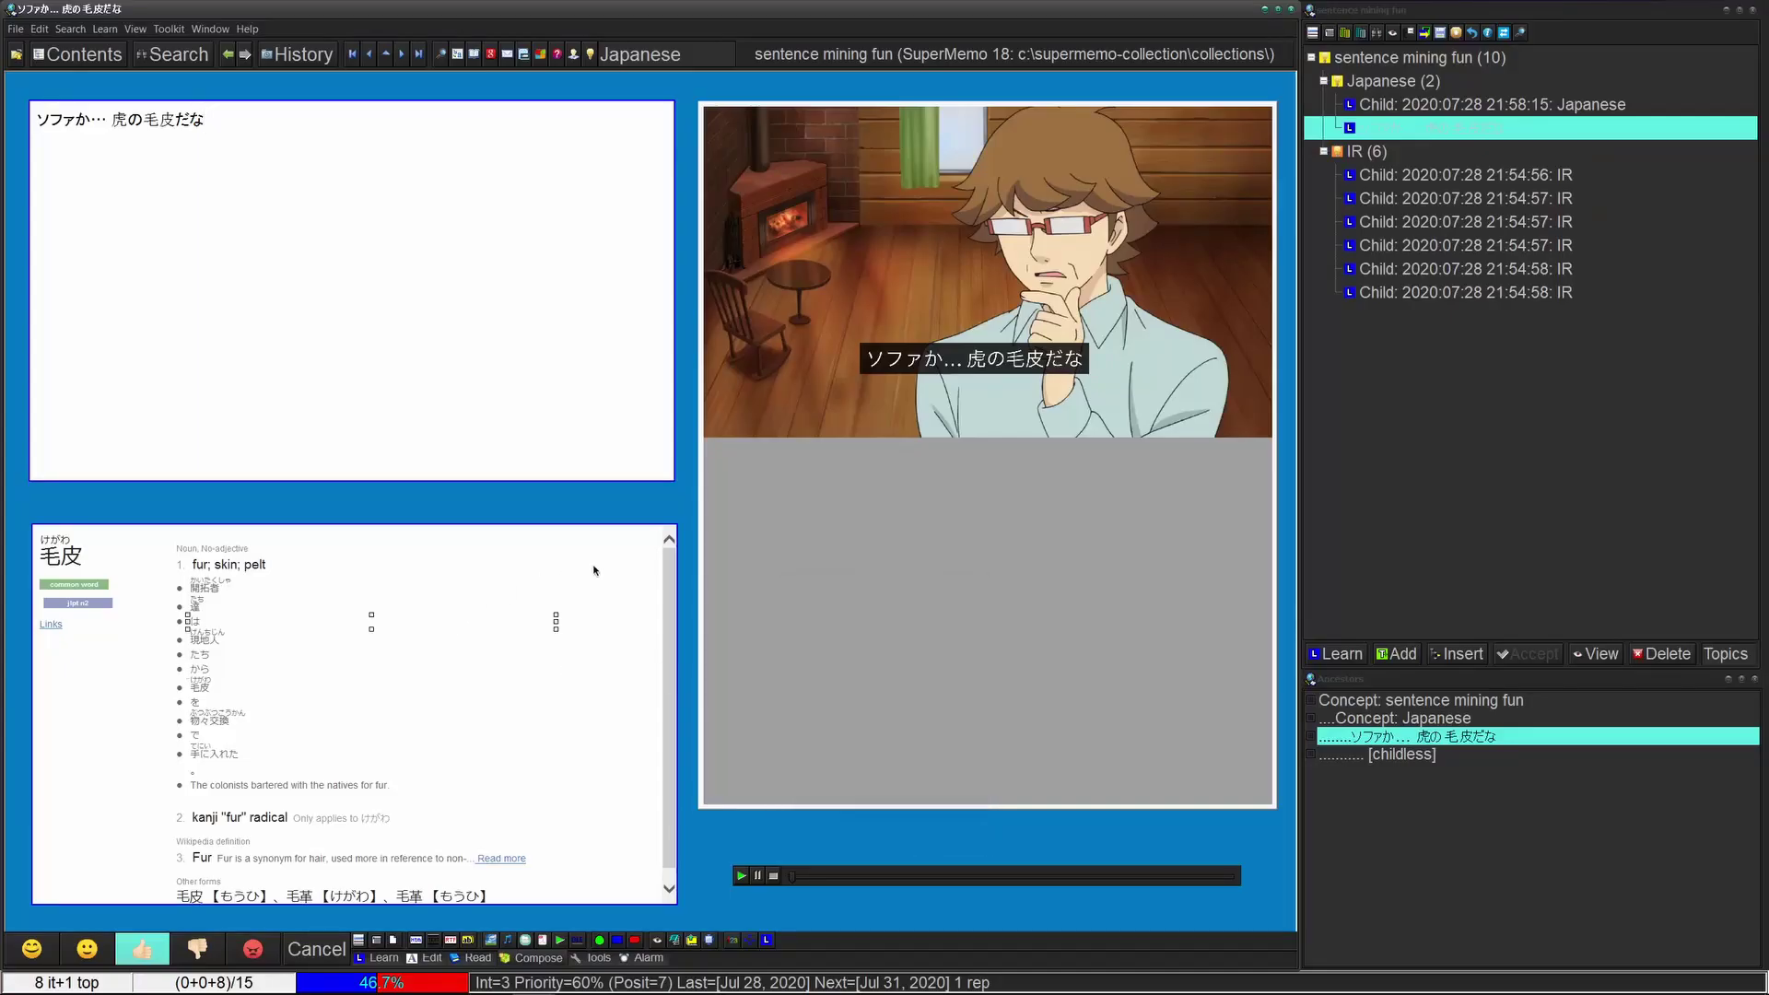
pyautogui.hotkey('alt', 'Tab')
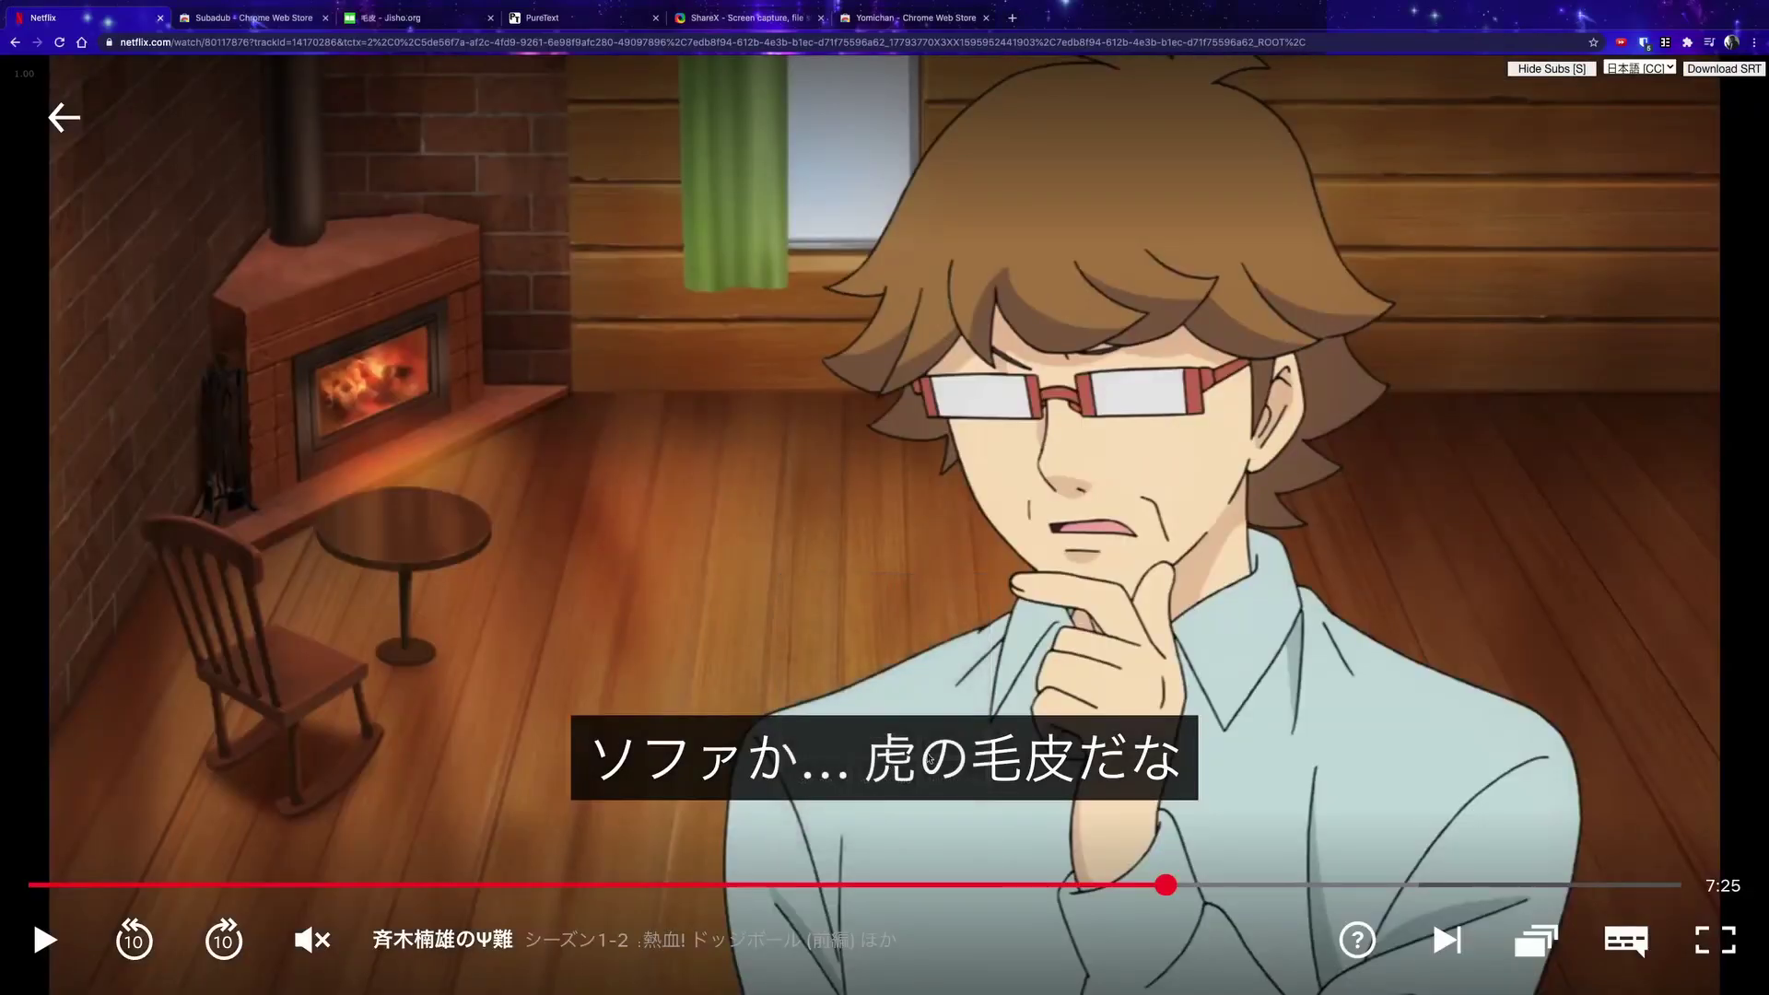
pyautogui.moveTo(1004, 755)
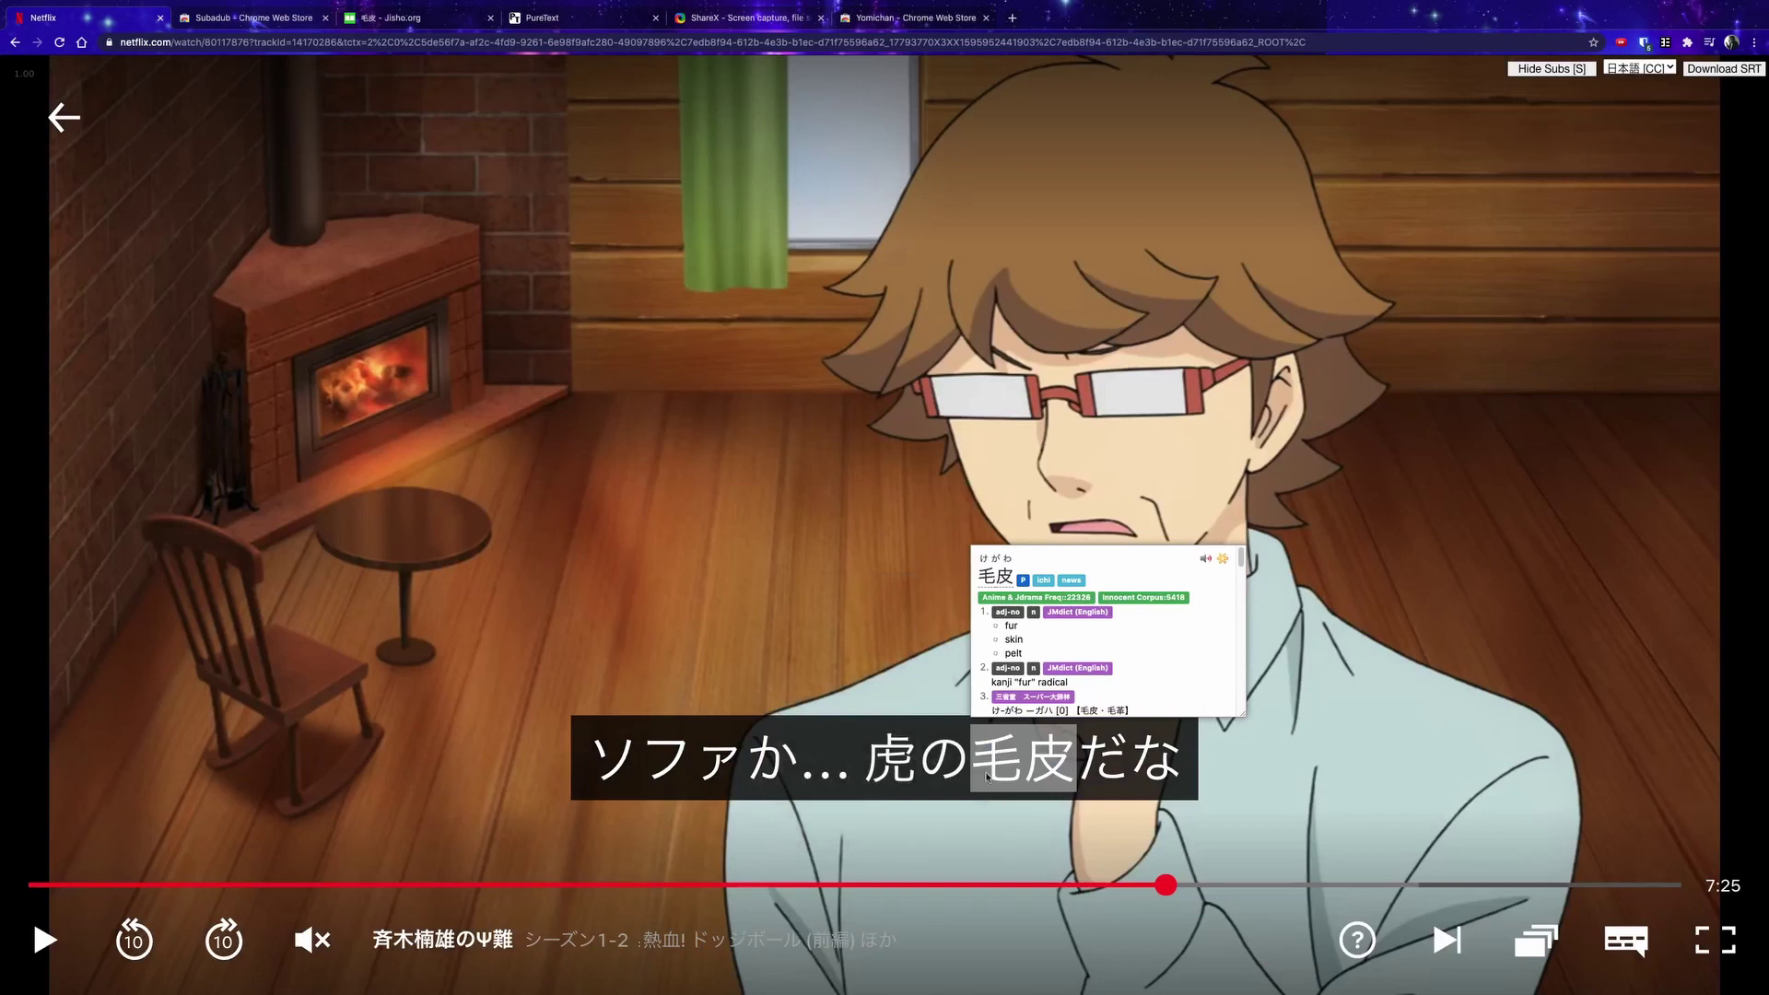
pyautogui.scroll(-2, 1130, 668)
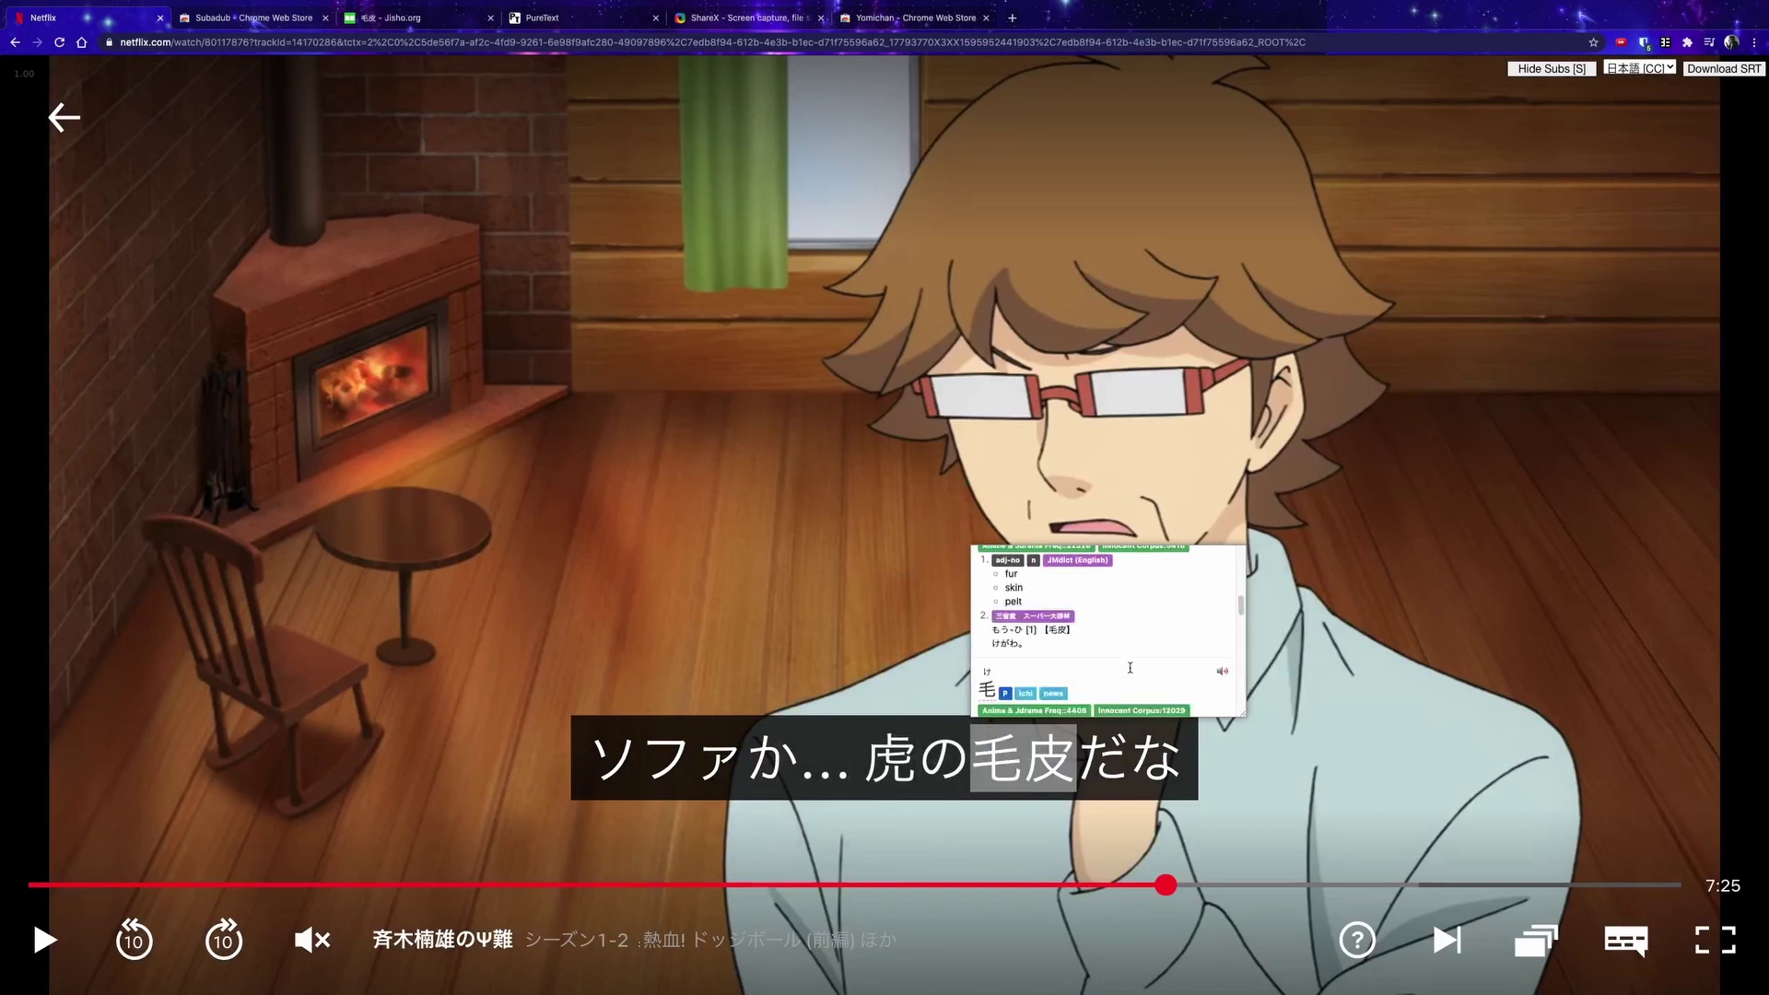
pyautogui.scroll(-3, 1130, 667)
pyautogui.scroll(4, 1129, 666)
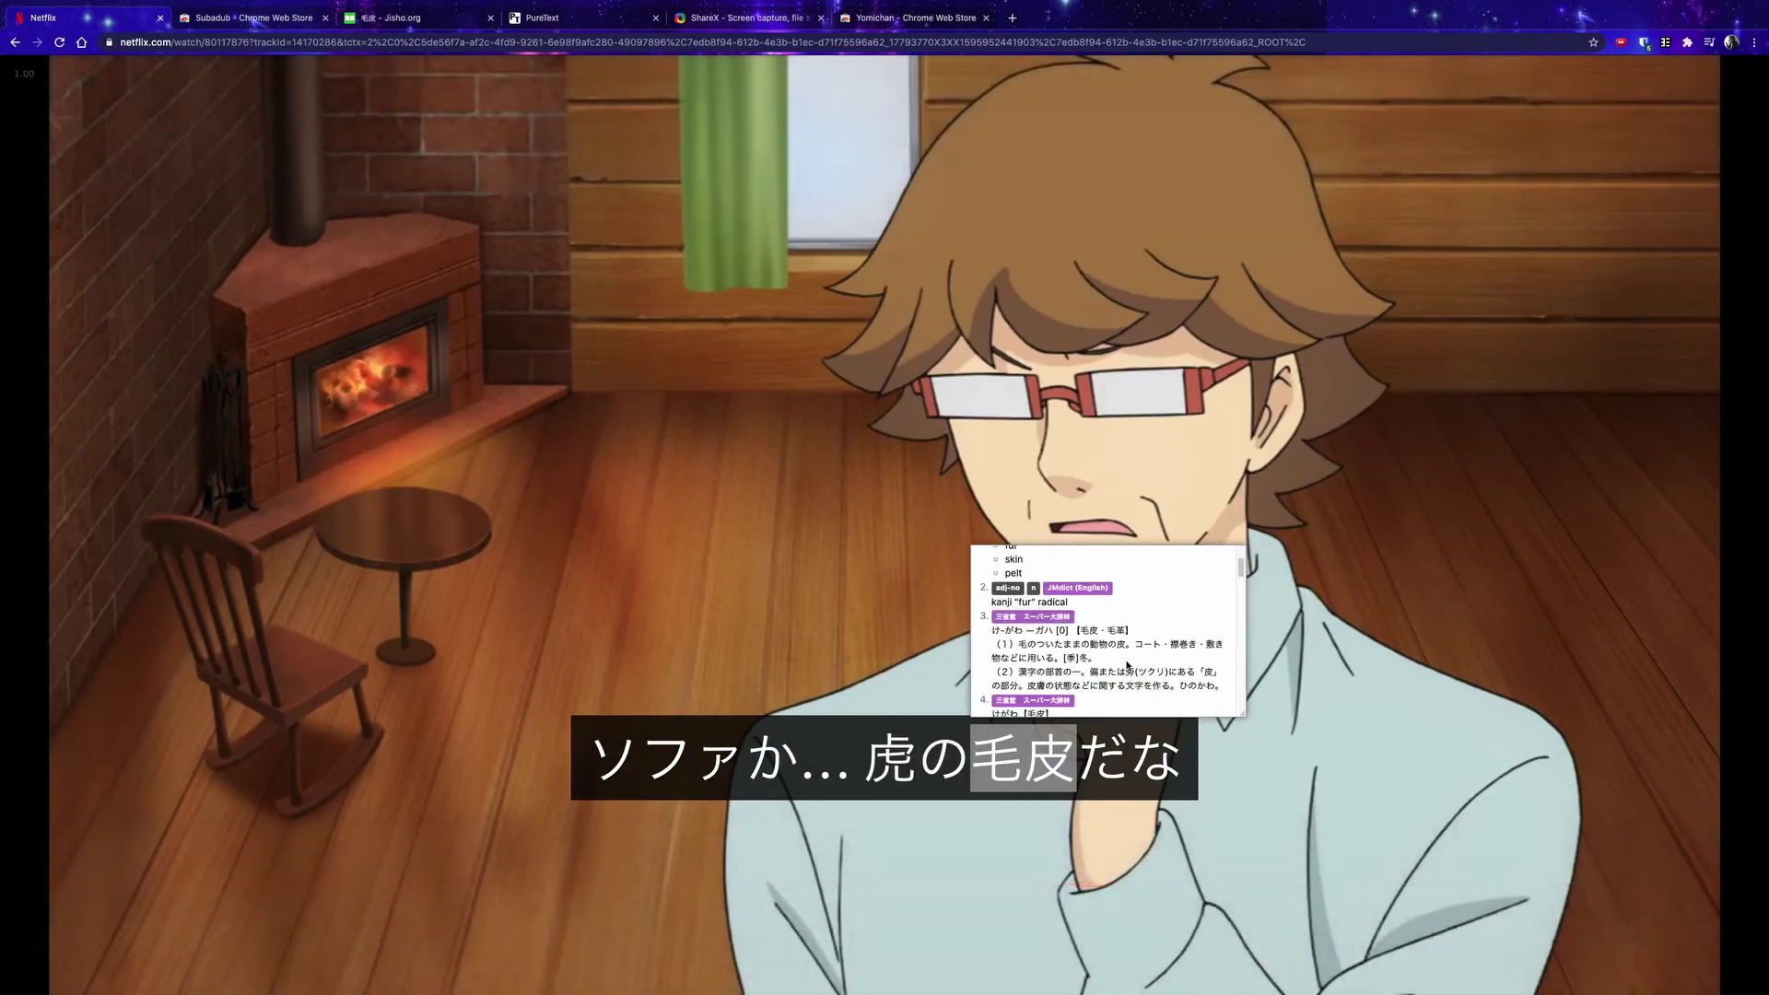
# - Replace the Jisho definition in the SuperMemo card's answer with Yomichan's dictionary entry for 皮
pyautogui.click(1121, 643)
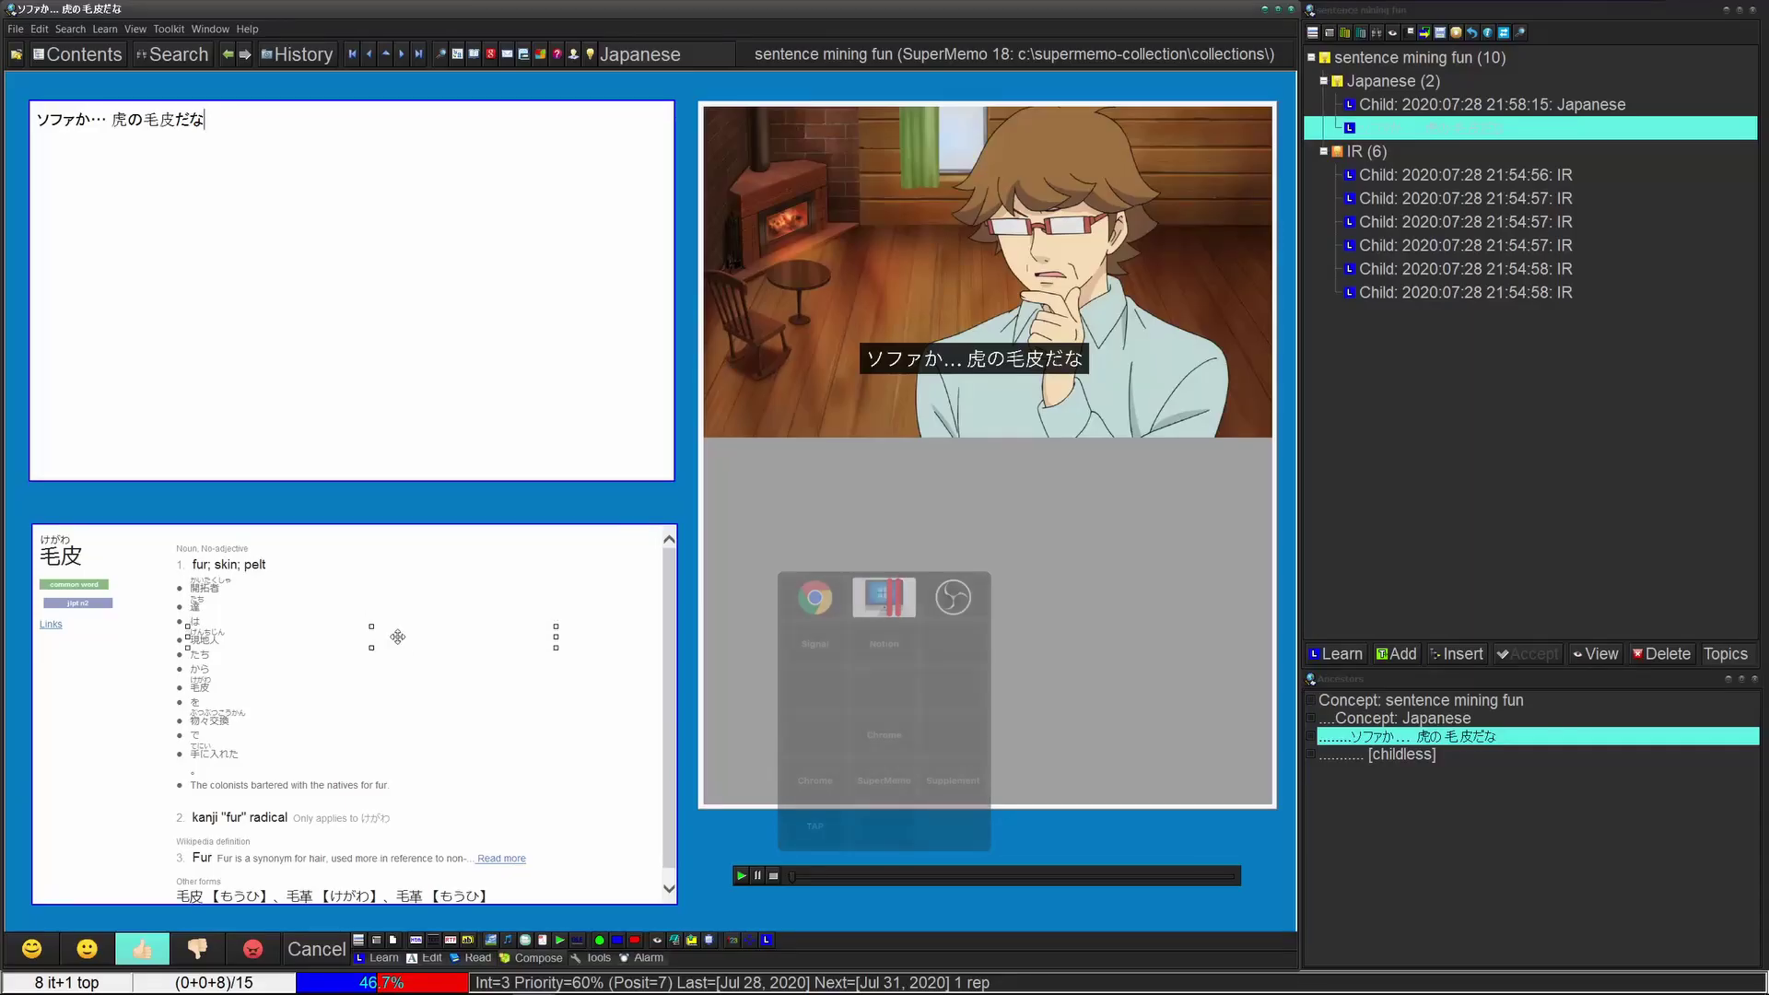
pyautogui.click(422, 592)
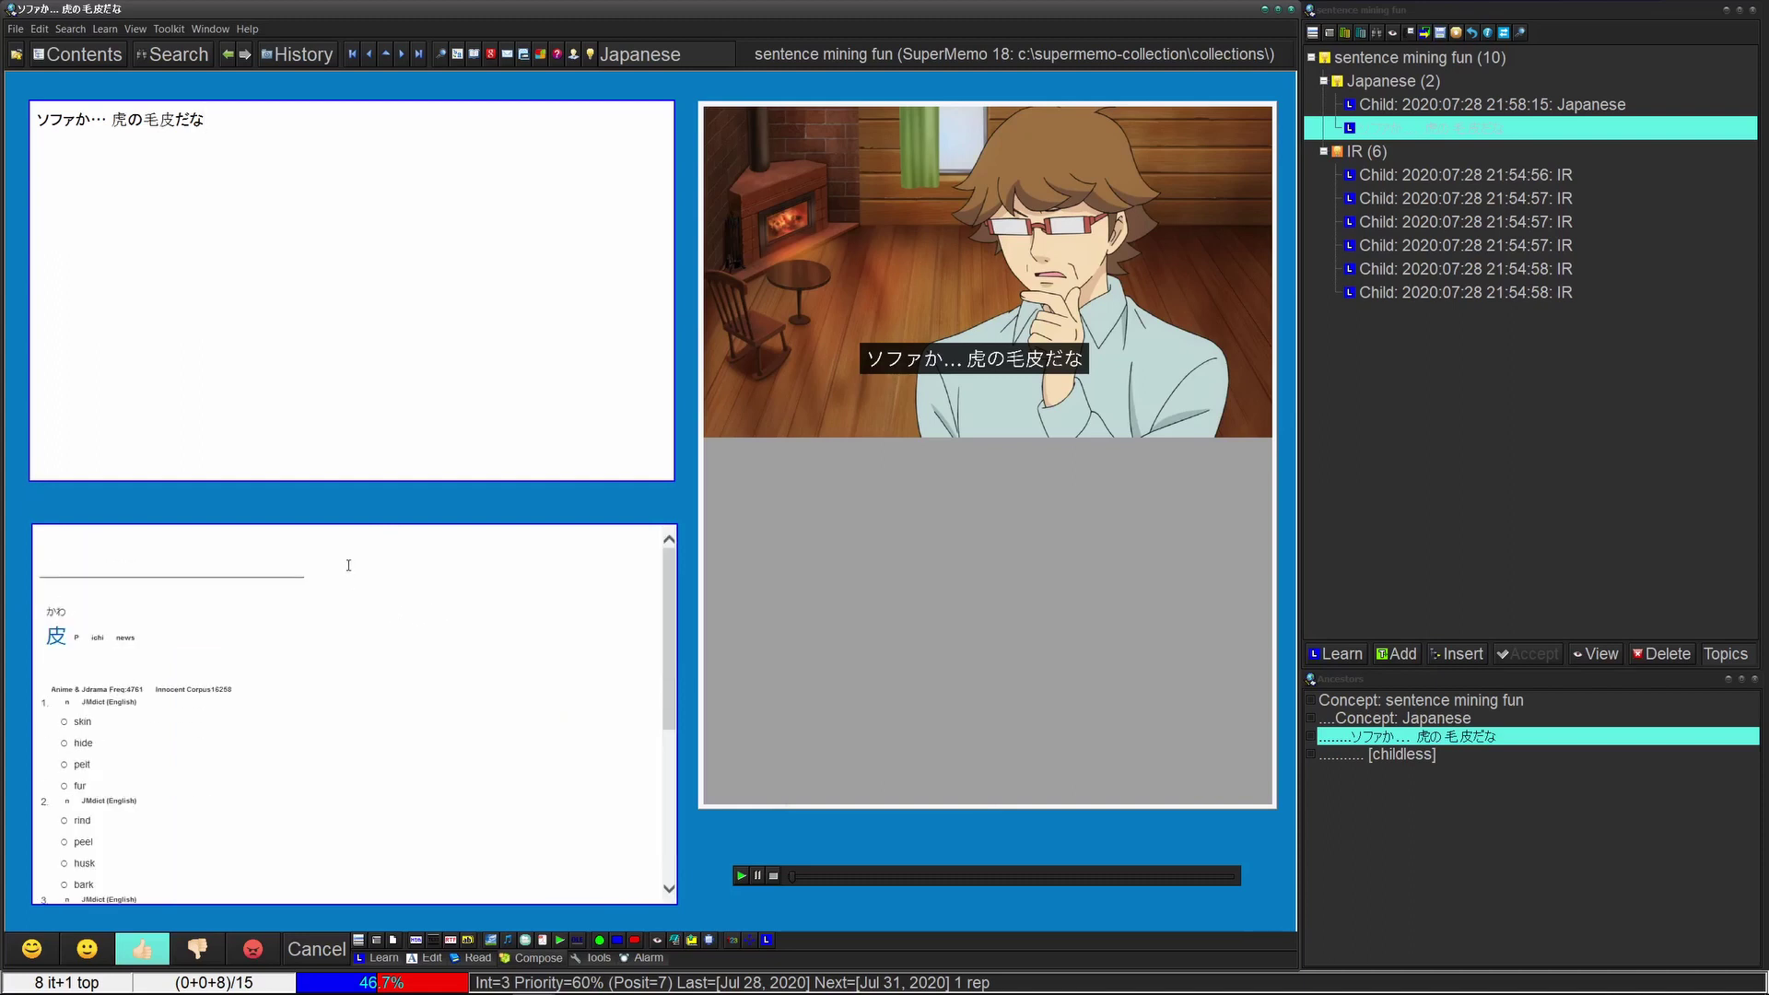
# - Return the Yomichan popup on Netflix to 毛皮 and replace the SuperMemo card's answer with its full dictionary contents
pyautogui.press('super+Tab')
pyautogui.click(1018, 588)
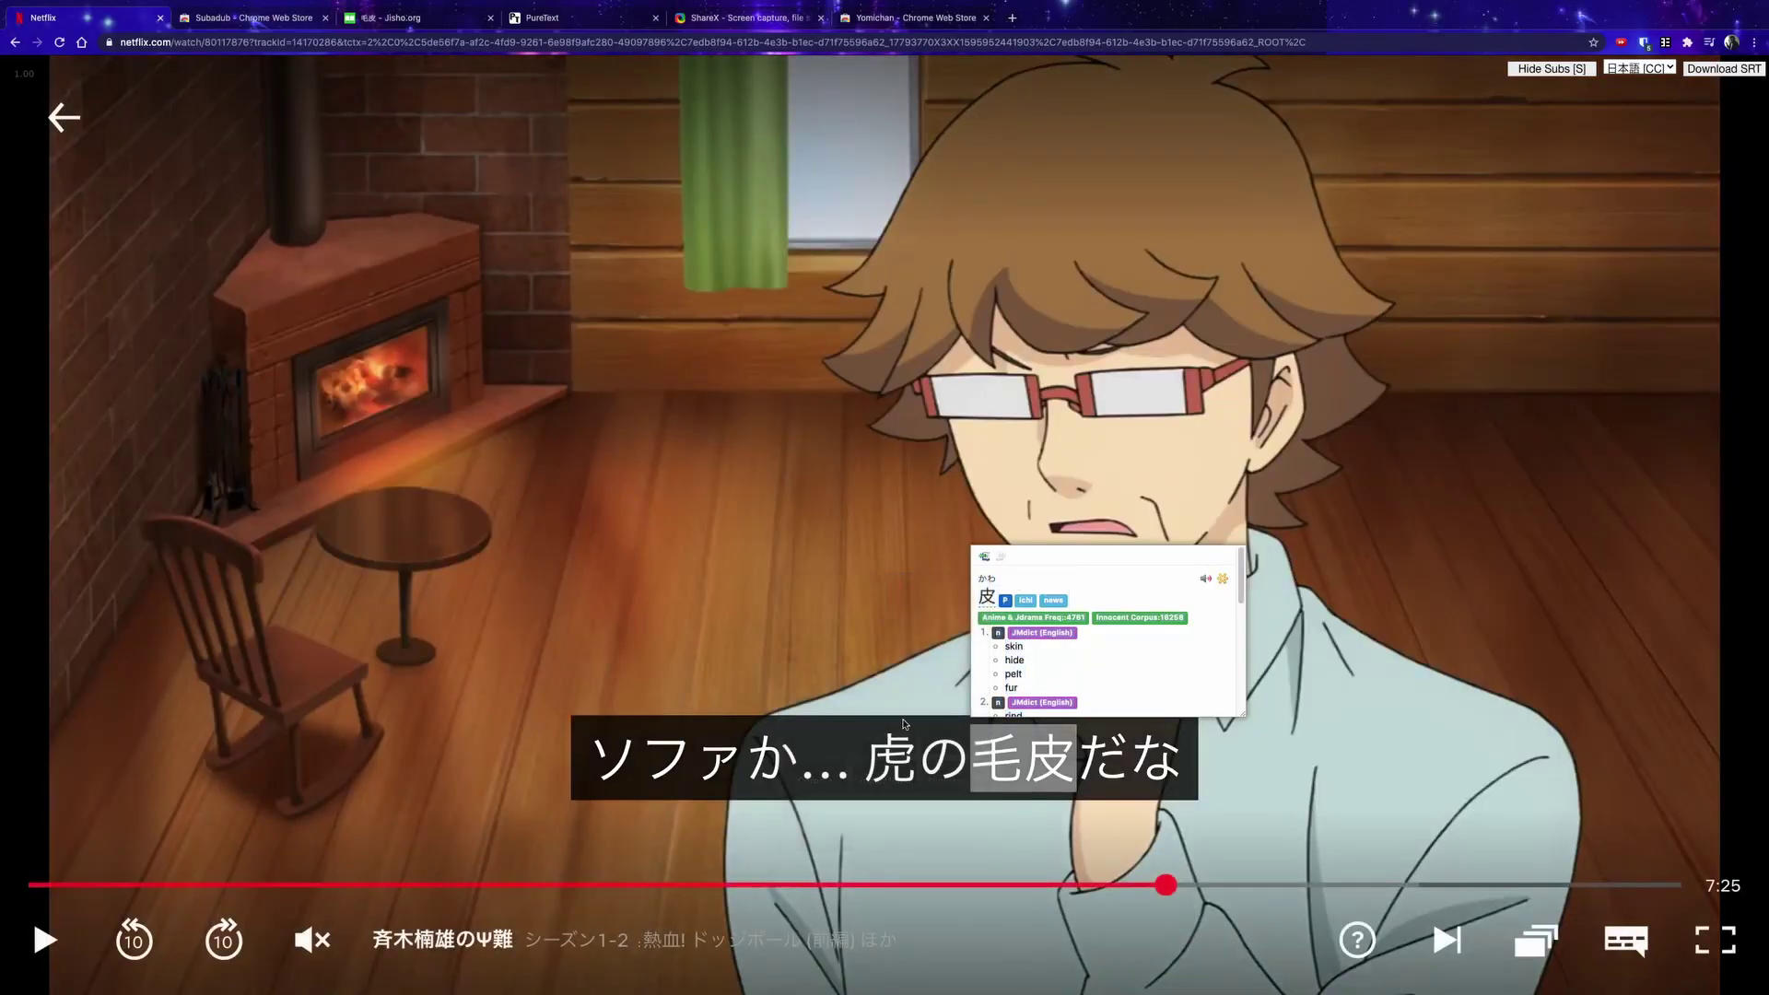
pyautogui.hotkey('alt', 'b')
pyautogui.hotkey('ctrl', 'a')
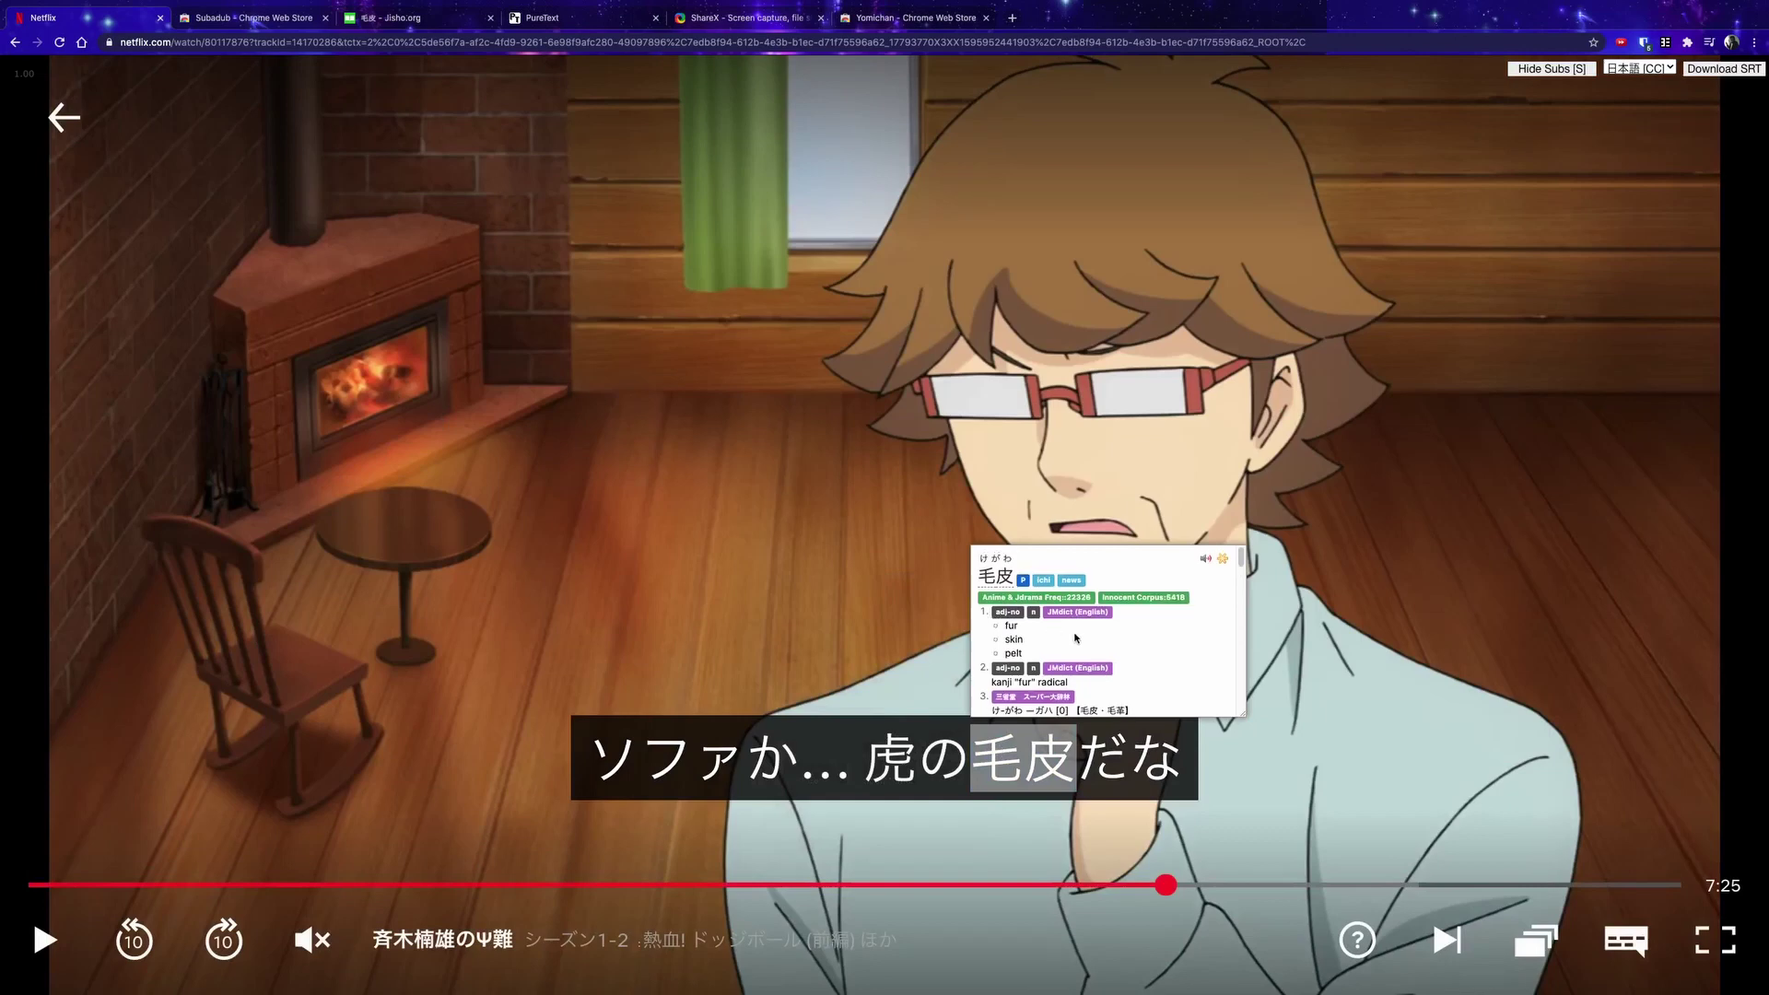
pyautogui.press('super+Tab')
pyautogui.hotkey('ctrl', 'v')
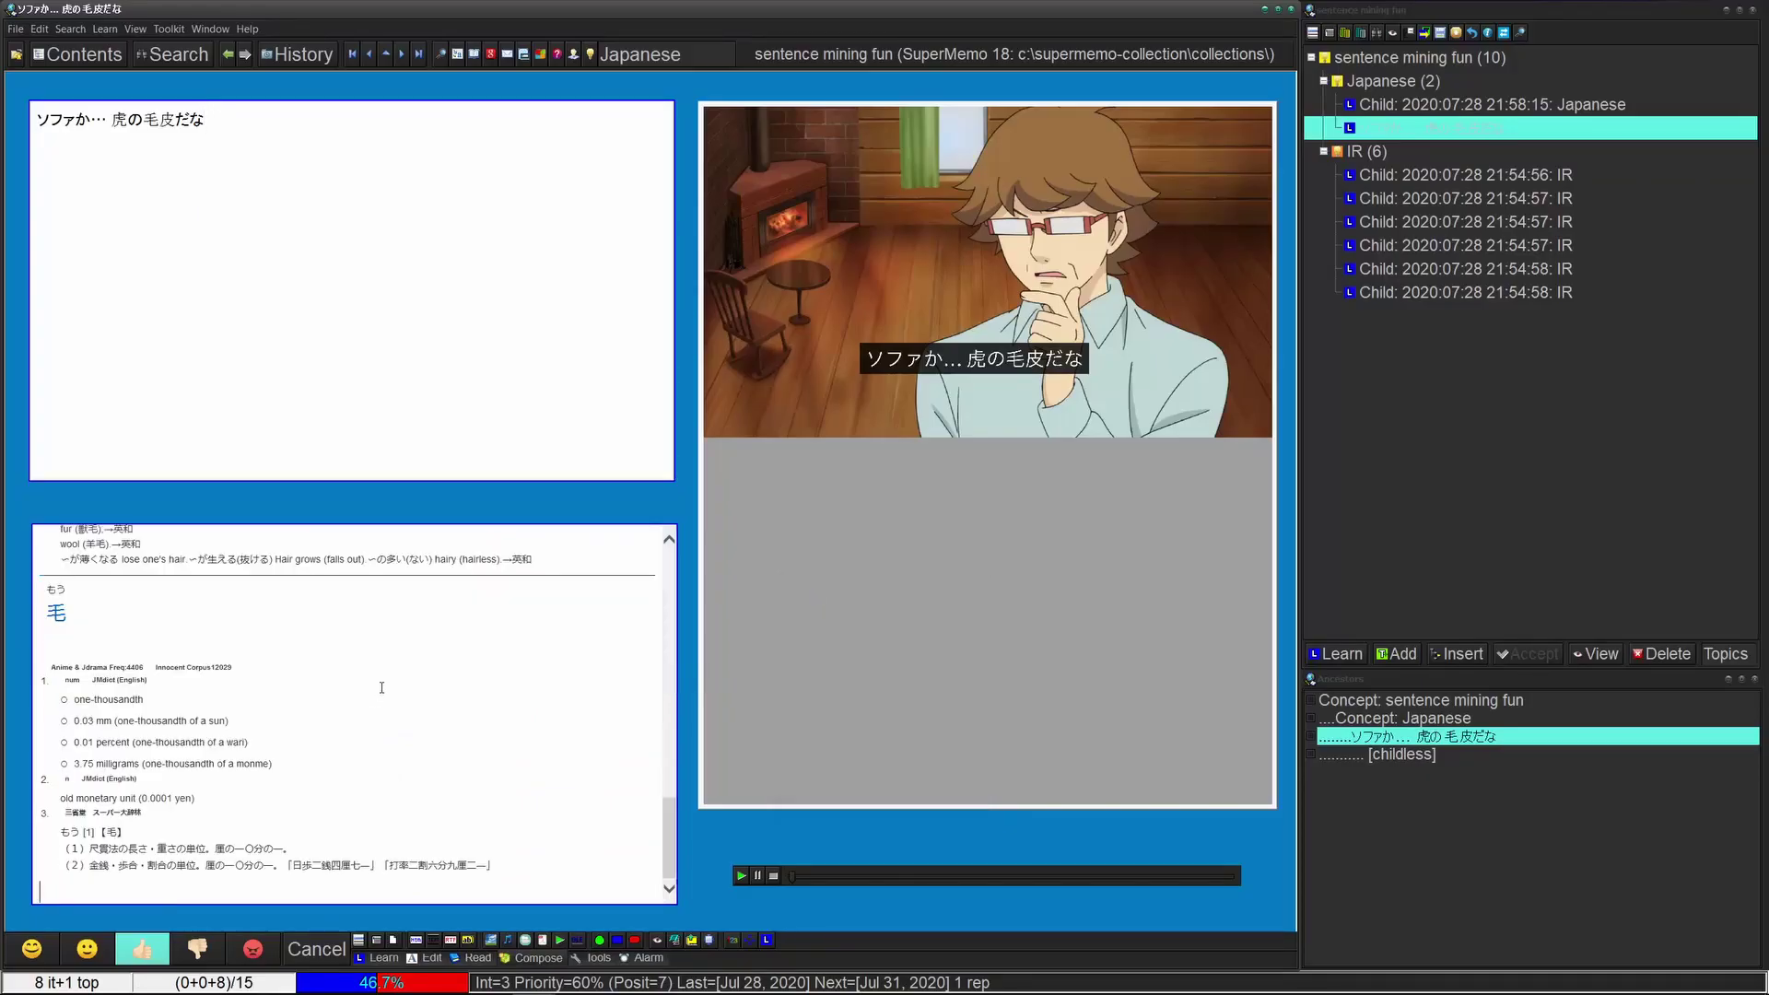
pyautogui.scroll(10, 277, 645)
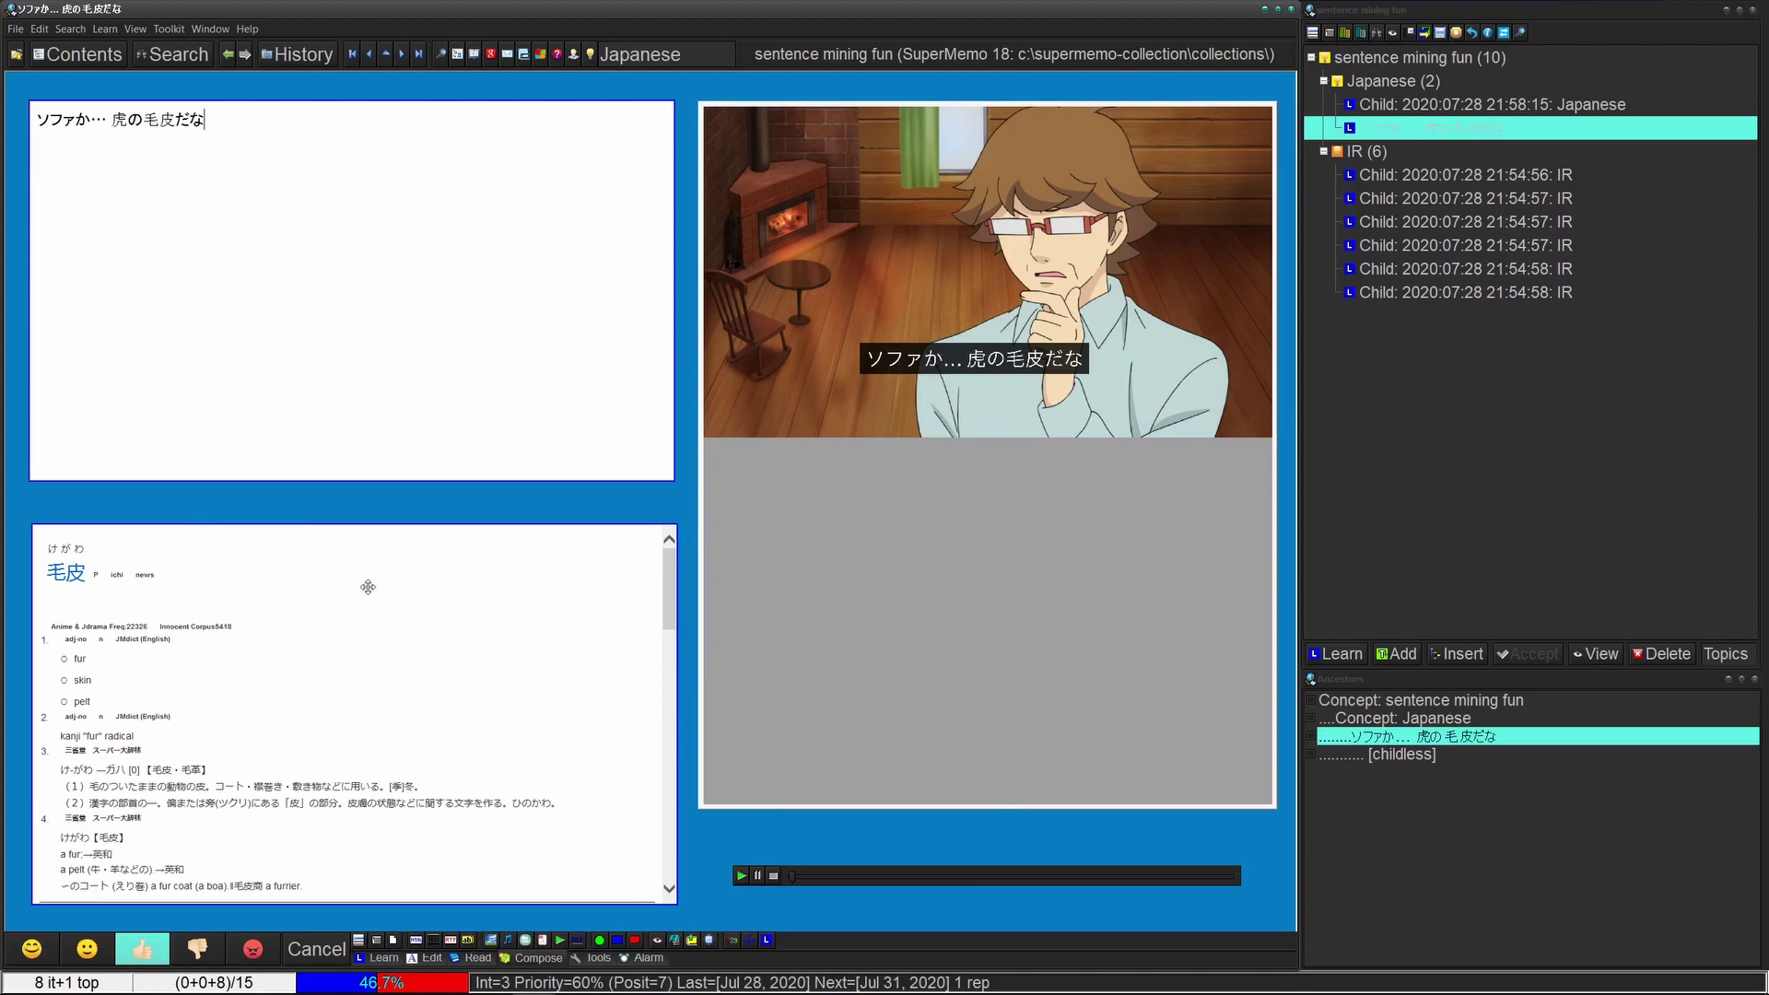
# - Switch back to the Netflix subtitle in Chrome
pyautogui.press('super+Tab')
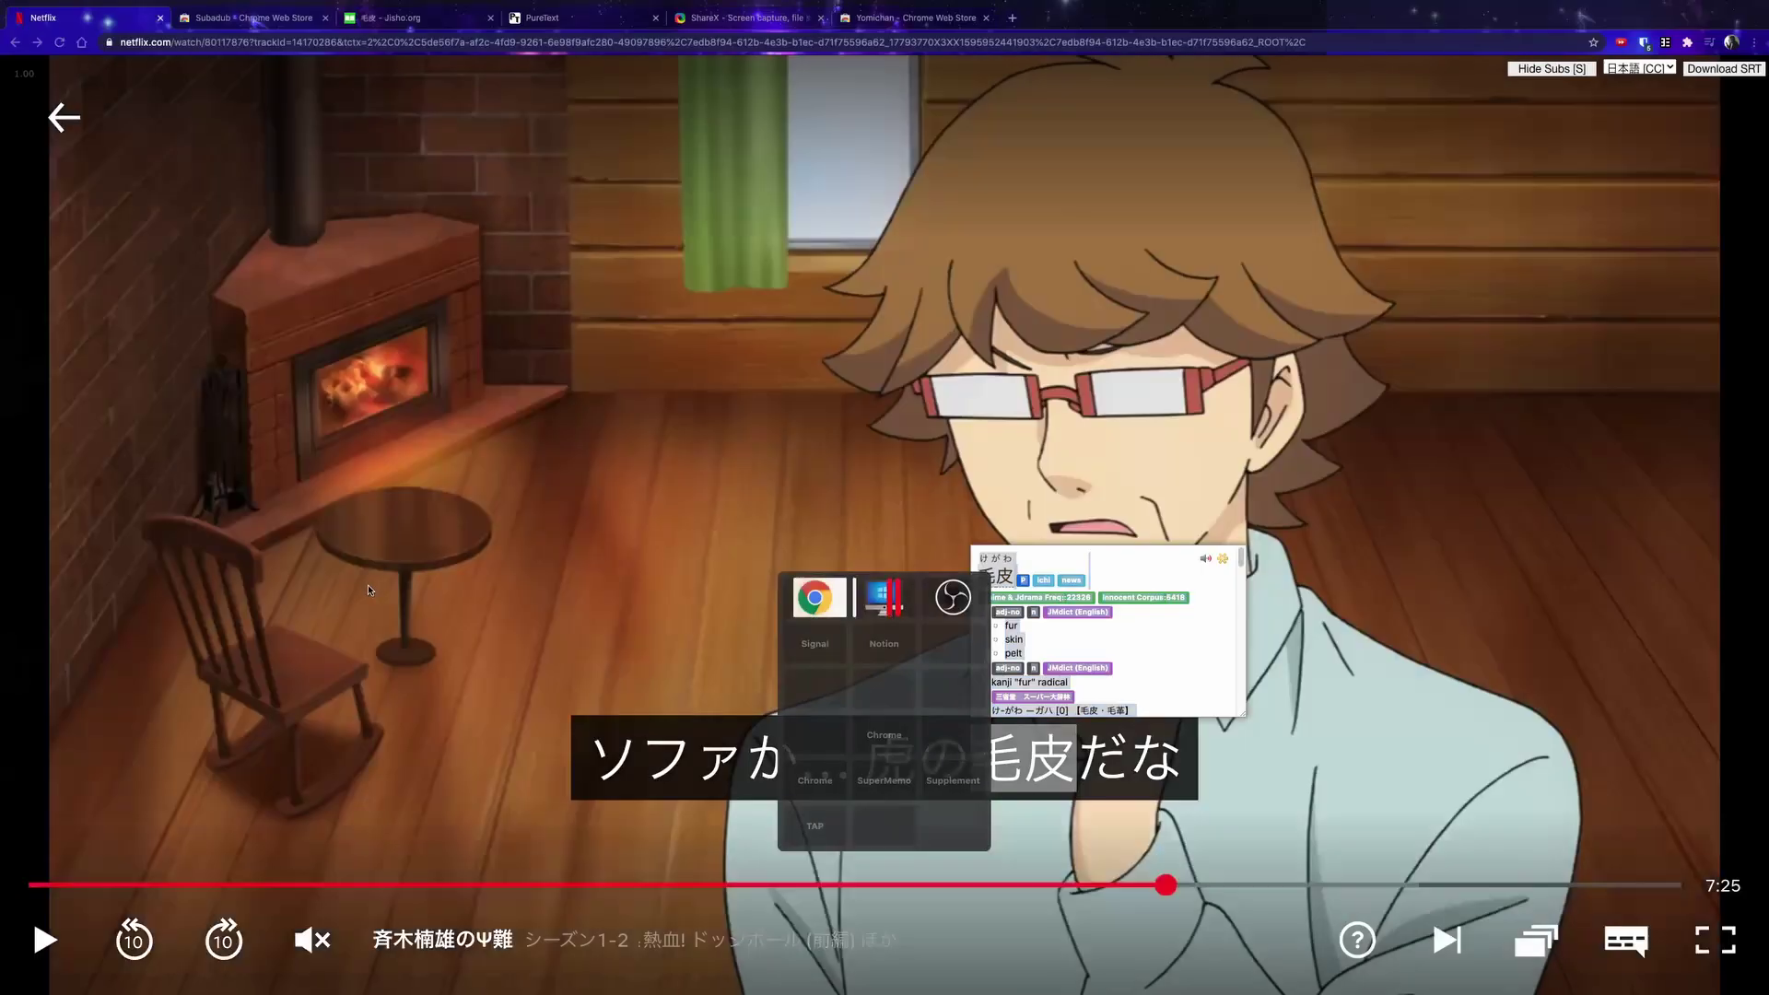